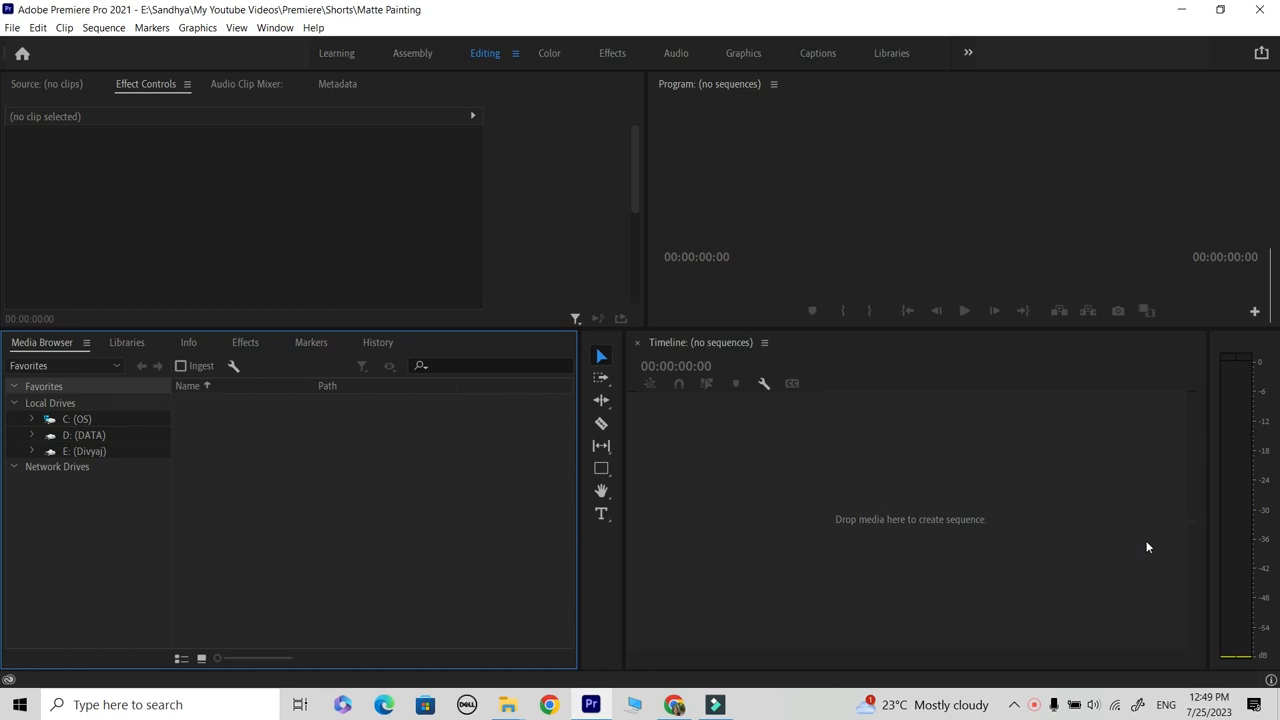
# - Create a new sequence from the custom Youtube SHORTS preset
pyautogui.click(12, 28)
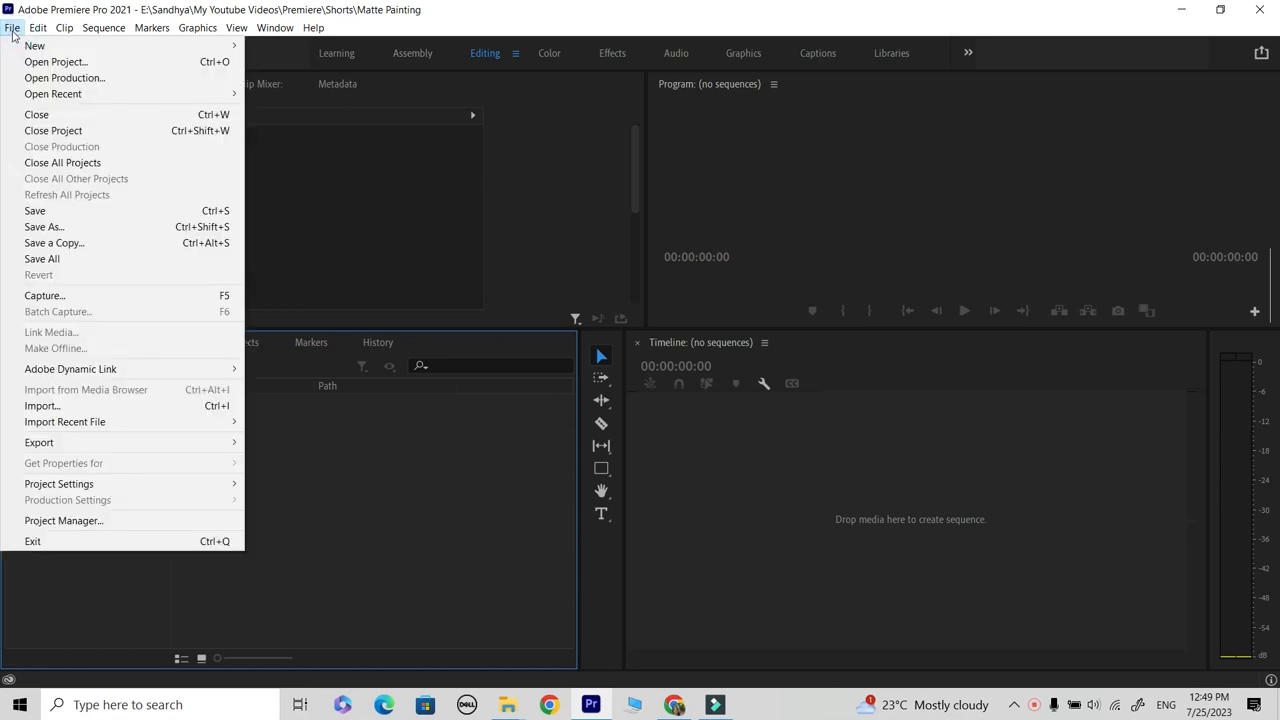
pyautogui.moveTo(35, 45)
pyautogui.click(349, 77)
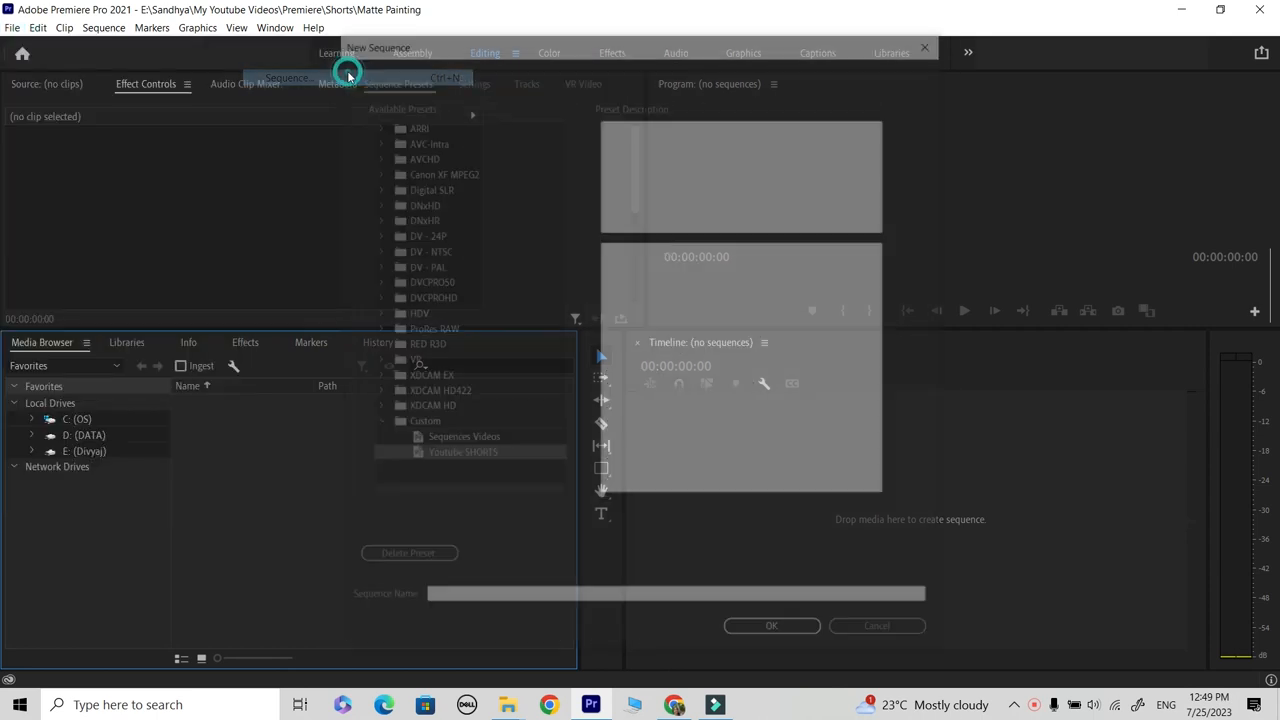
pyautogui.doubleClick(430, 455)
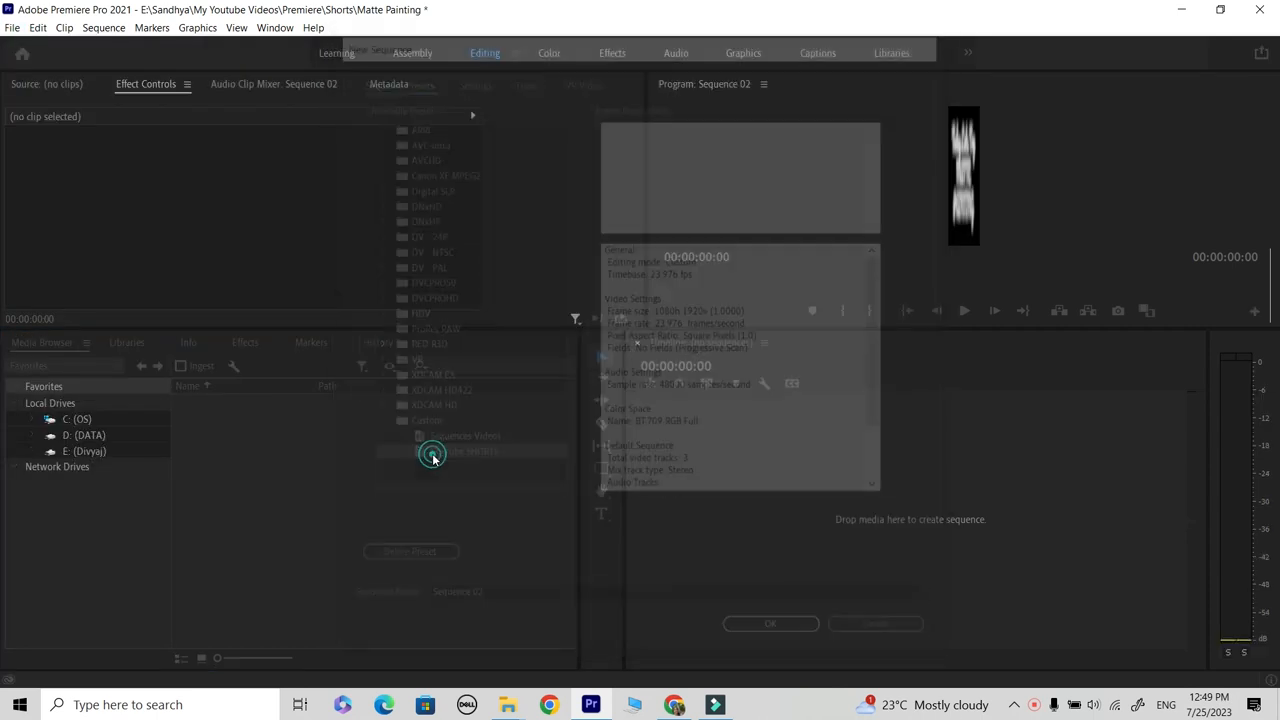
# - Create a new project named Create Shorts in the Premiere\Shorts folder
pyautogui.click(14, 31)
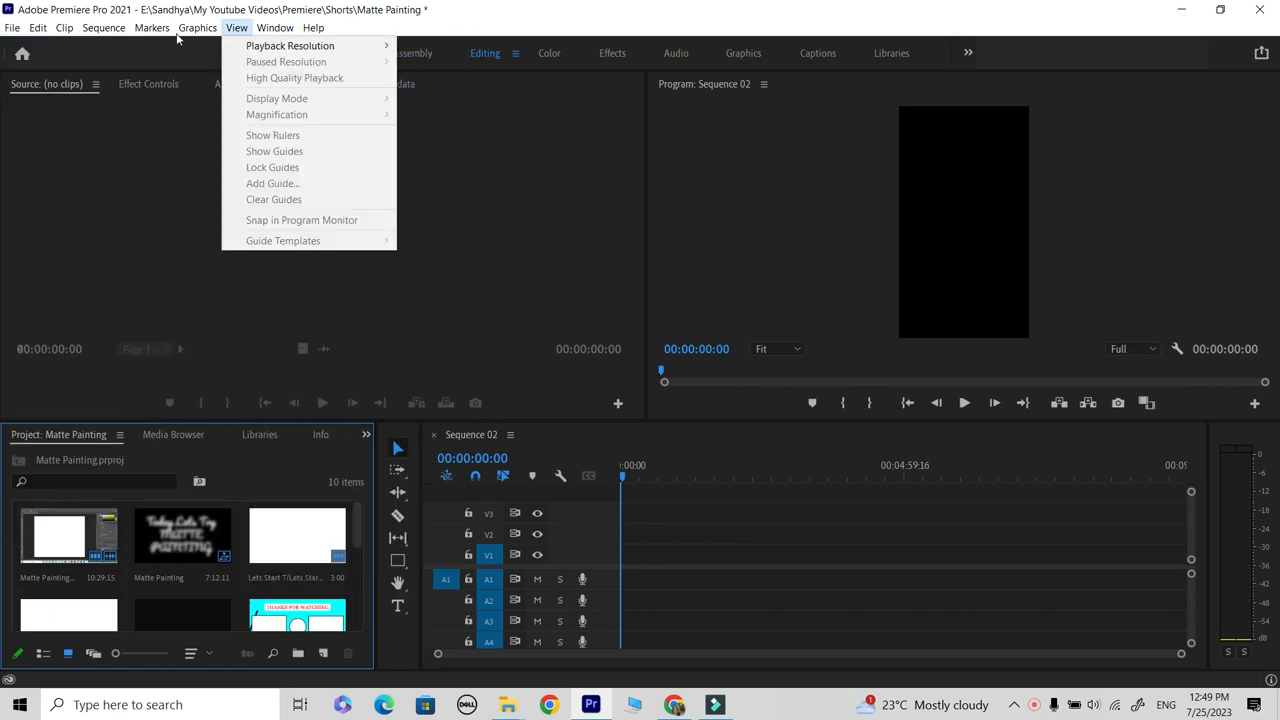
pyautogui.moveTo(30, 44)
pyautogui.click(260, 45)
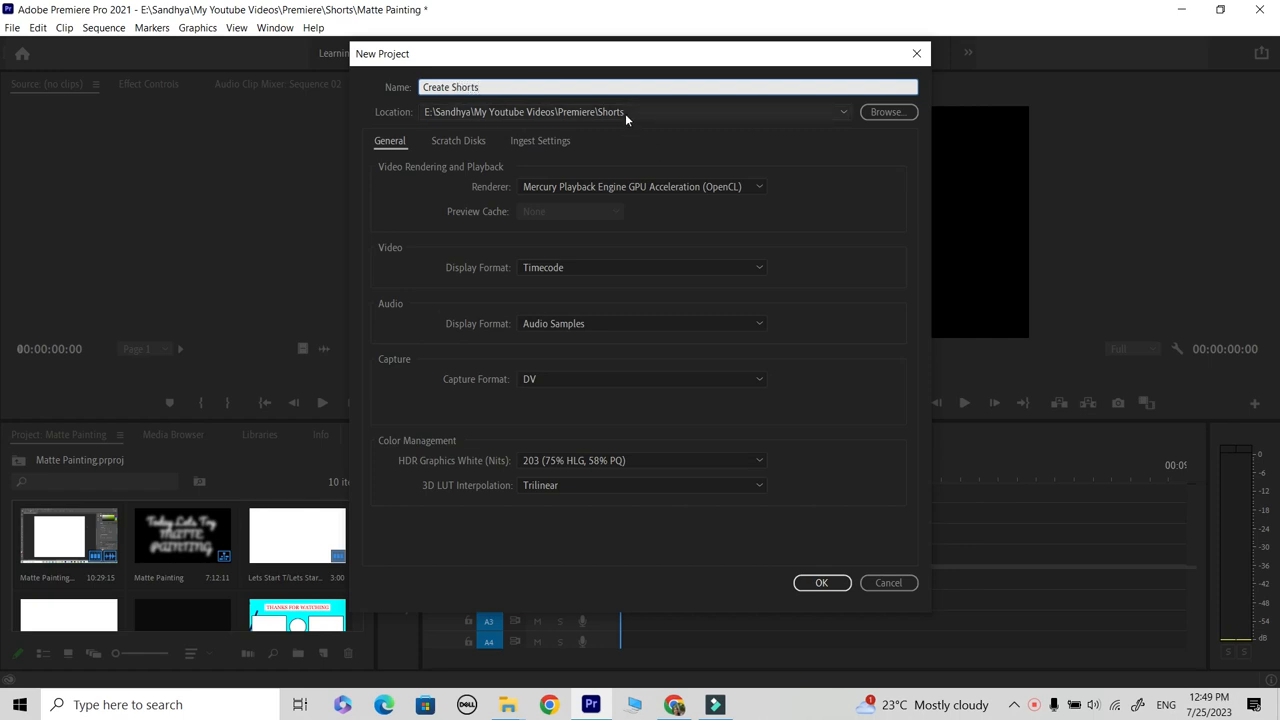
pyautogui.click(812, 580)
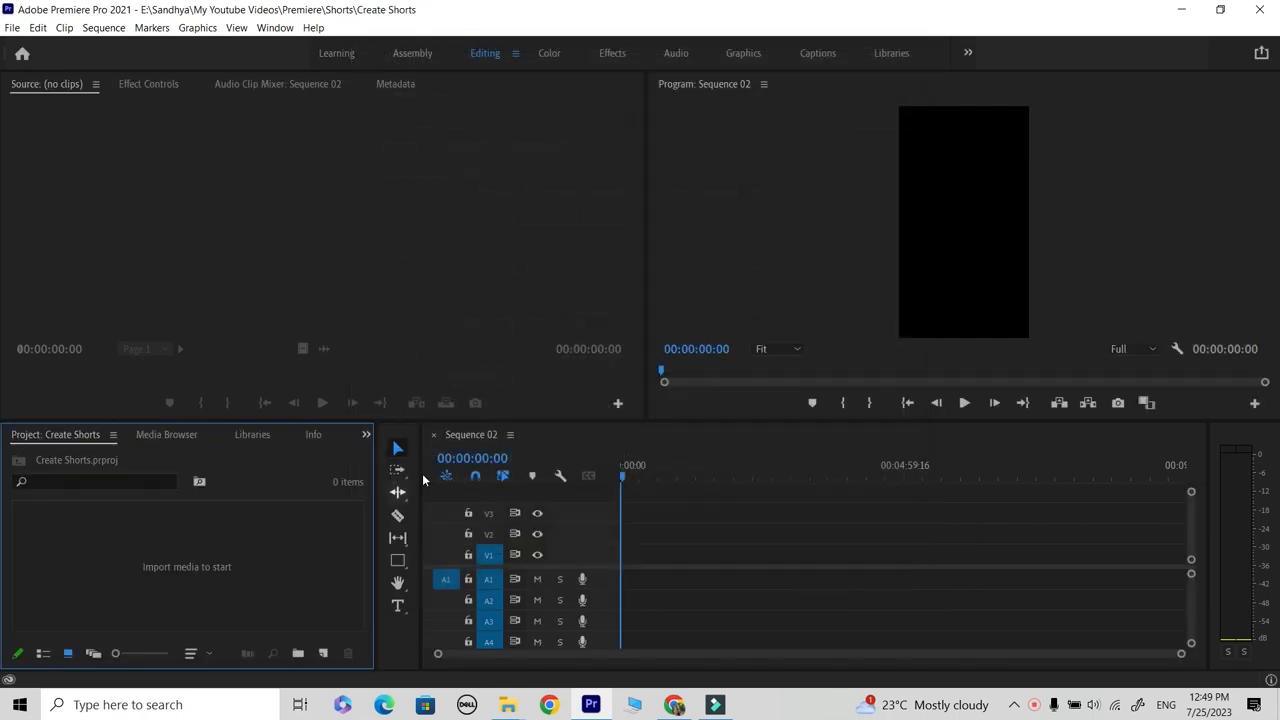
# - Import the Matte Painting video from the My Youtube Videos\Premiere\Videos folder into the project
pyautogui.rightClick(98, 546)
pyautogui.click(180, 389)
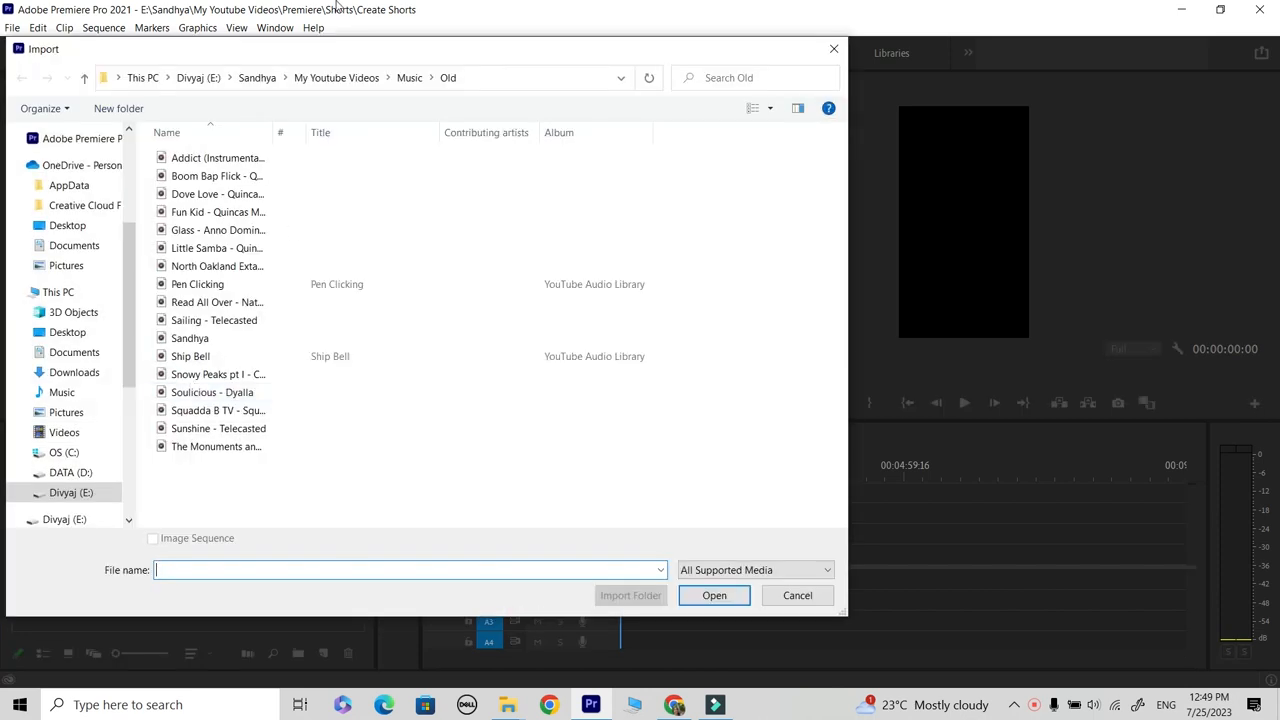
pyautogui.click(333, 77)
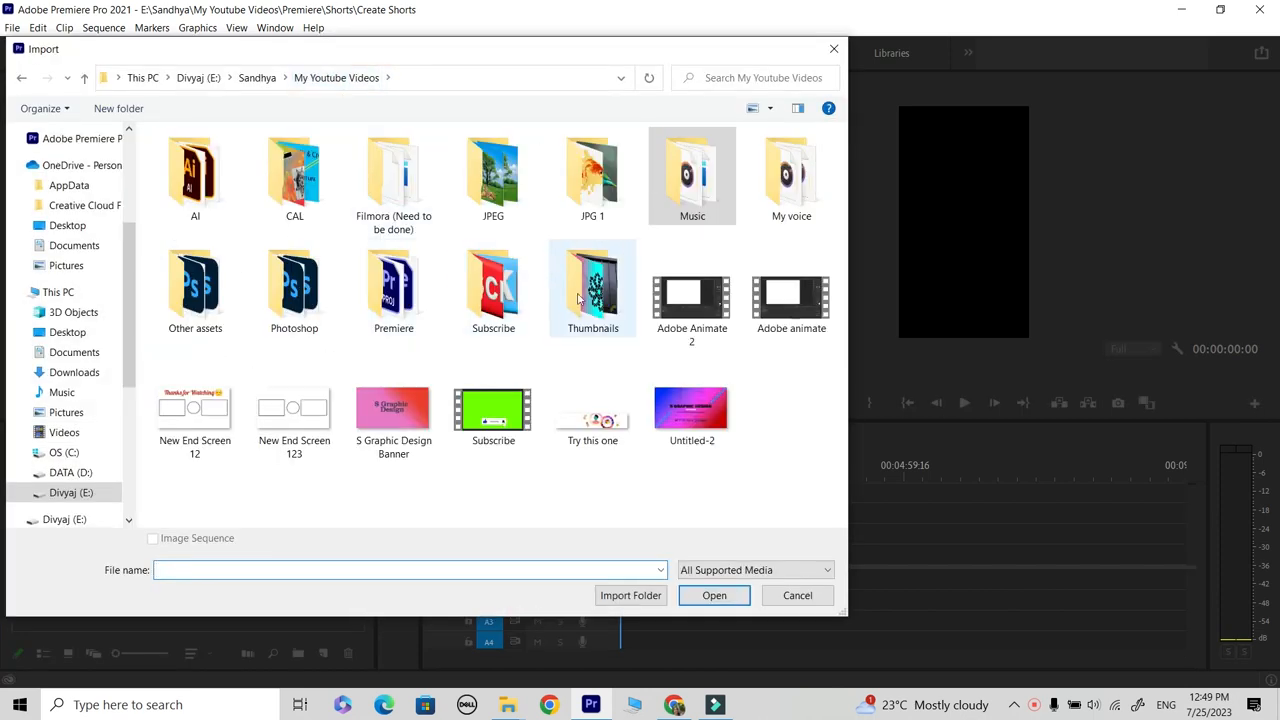
pyautogui.doubleClick(393, 290)
pyautogui.click(227, 231)
pyautogui.doubleClick(227, 231)
pyautogui.click(505, 327)
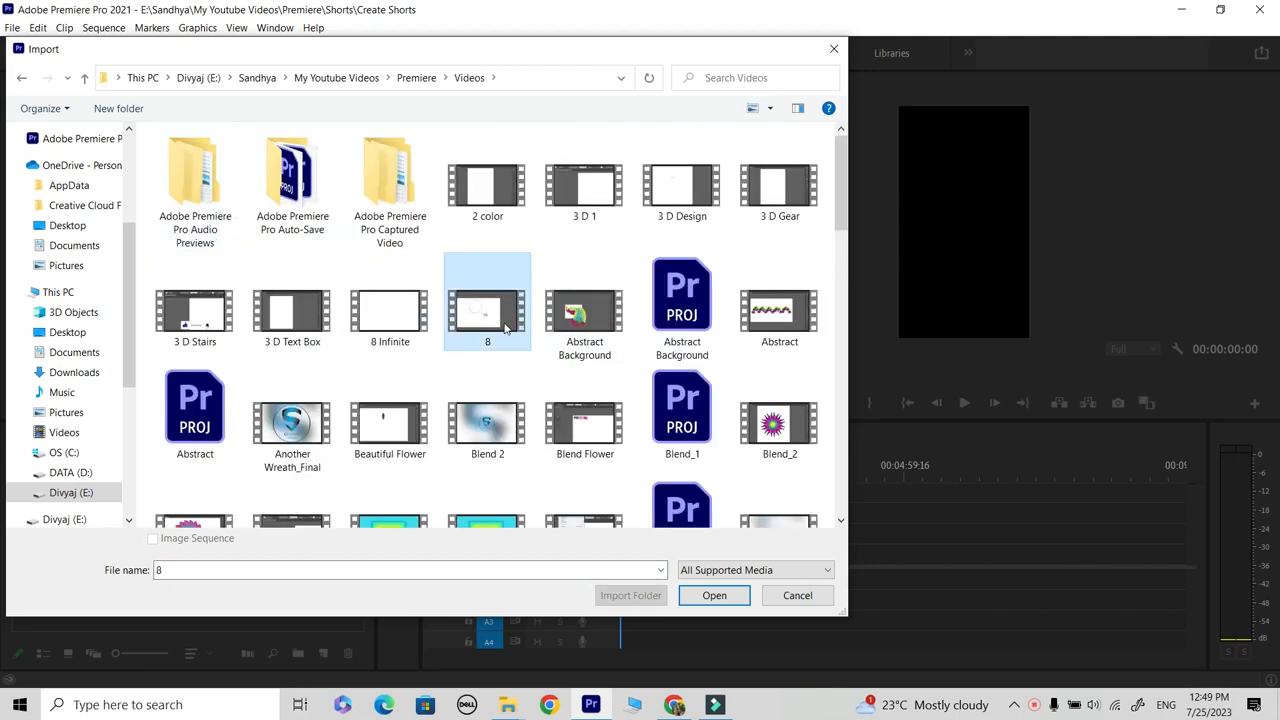
pyautogui.press('m')
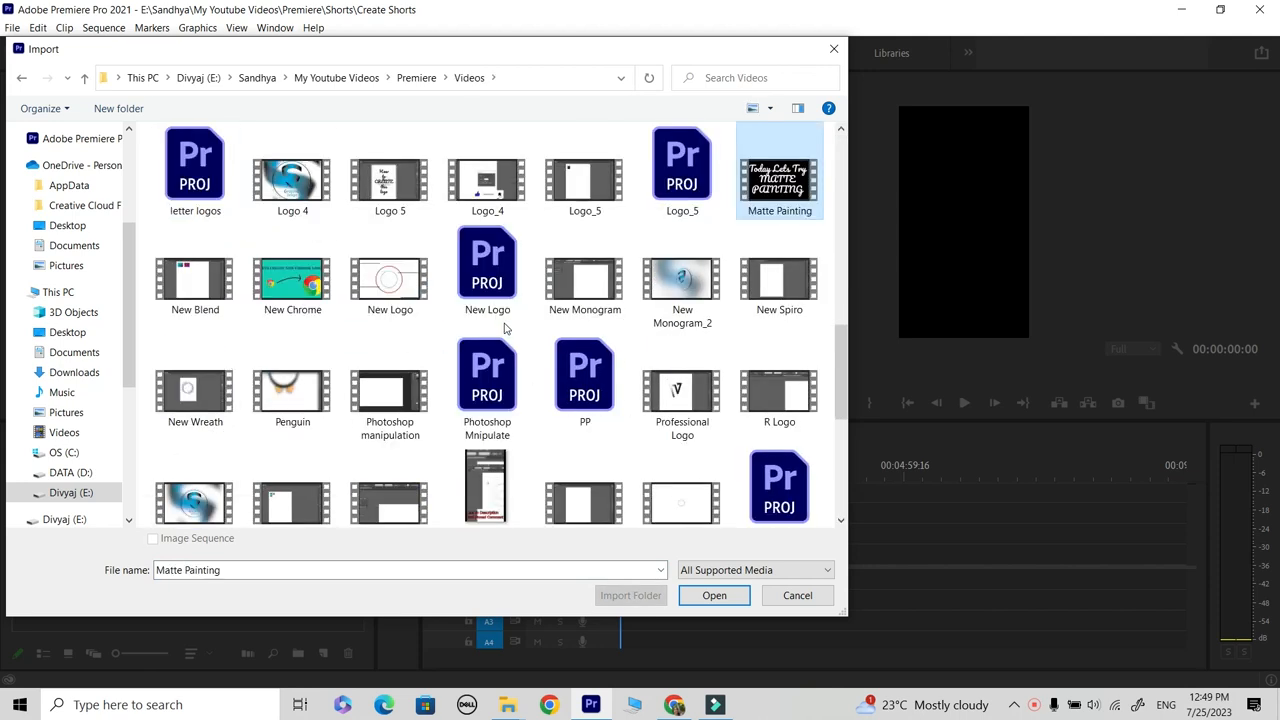
pyautogui.doubleClick(777, 190)
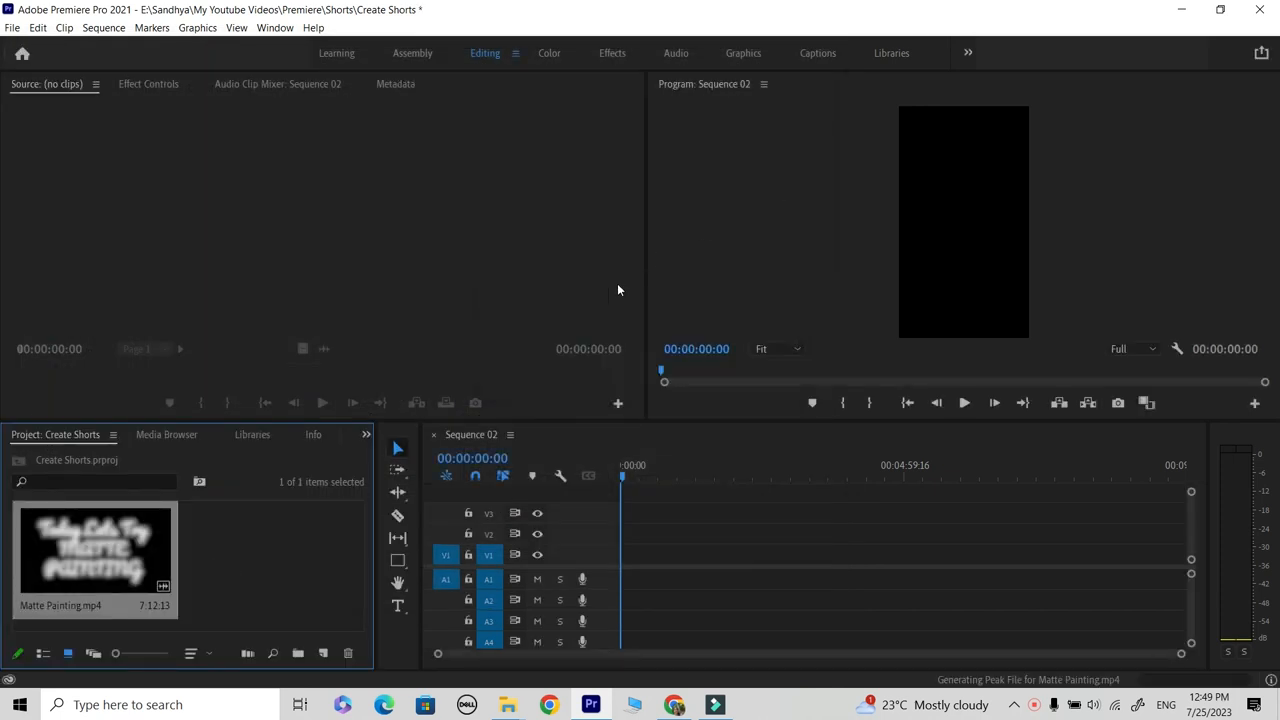
# - Place the Matte Painting clip at the start of the vertical sequence, keeping the existing sequence settings
pyautogui.moveTo(93, 569)
pyautogui.mouseDown()
pyautogui.moveTo(608, 560)
pyautogui.moveTo(601, 573)
pyautogui.mouseUp()
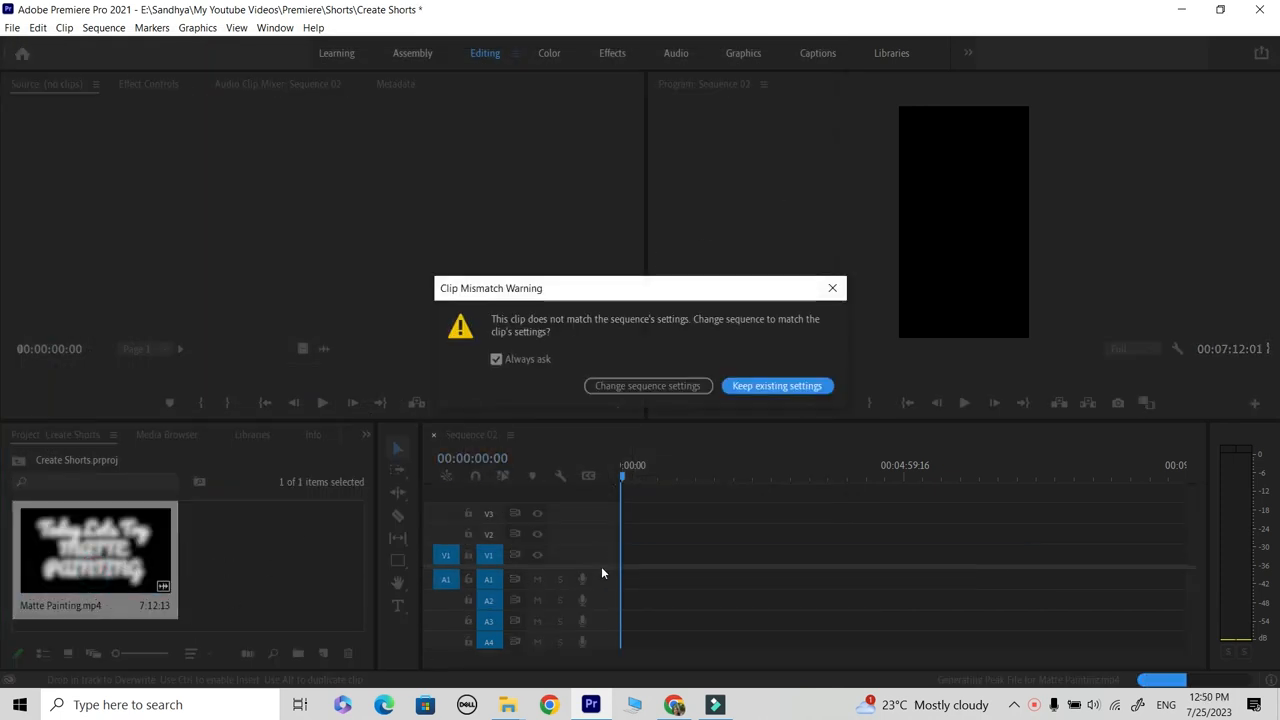
pyautogui.click(766, 386)
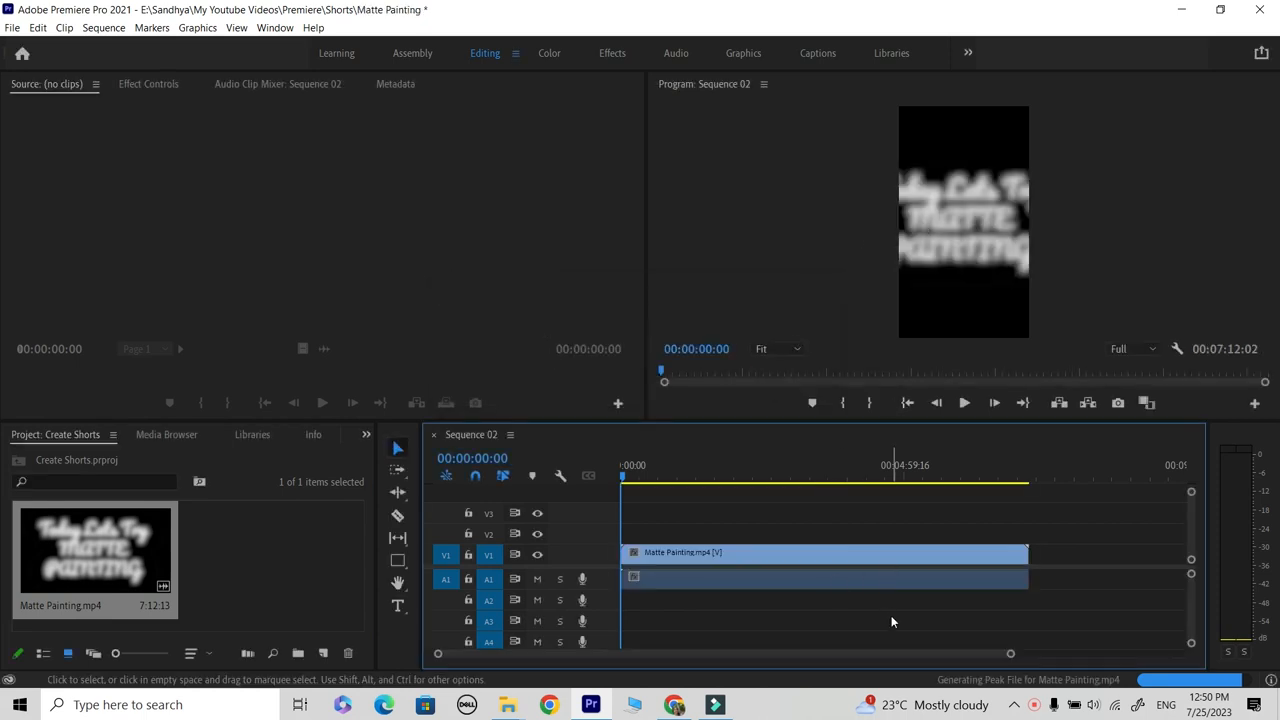
pyautogui.moveTo(623, 477); pyautogui.dragTo(614, 521)
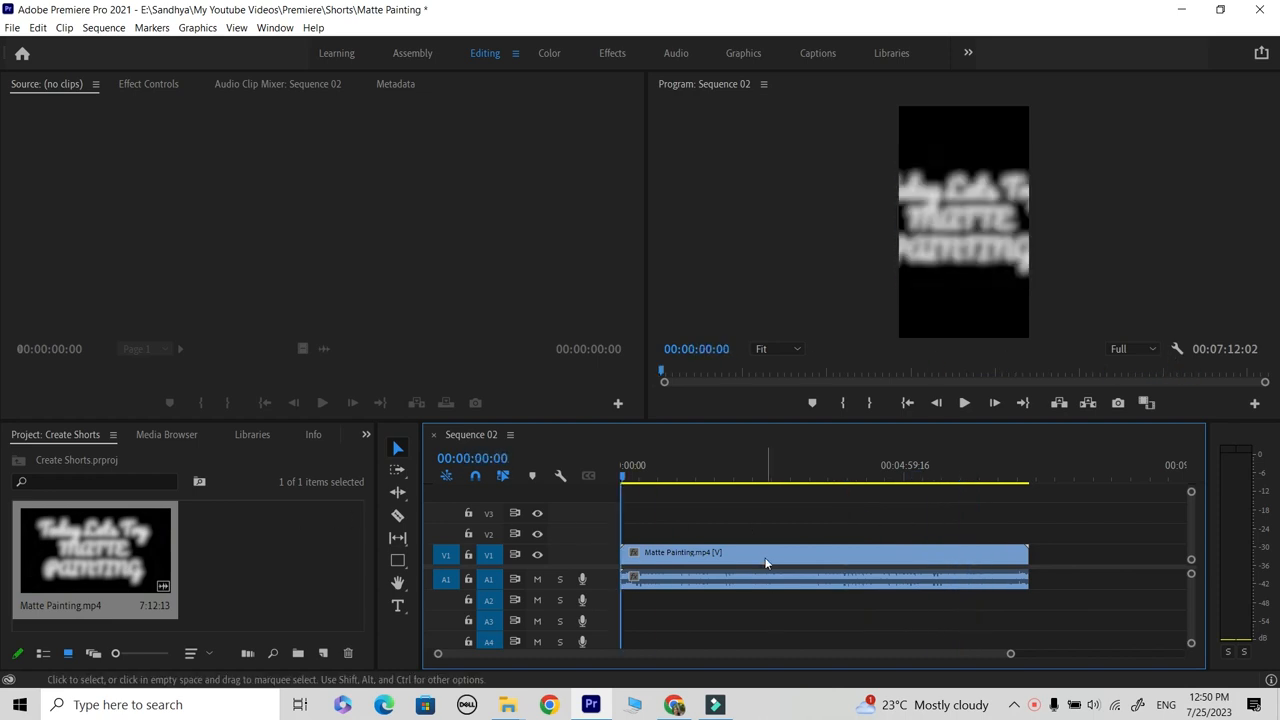
# - Set the Matte Painting clip's speed to 500%
pyautogui.rightClick(766, 563)
pyautogui.click(816, 412)
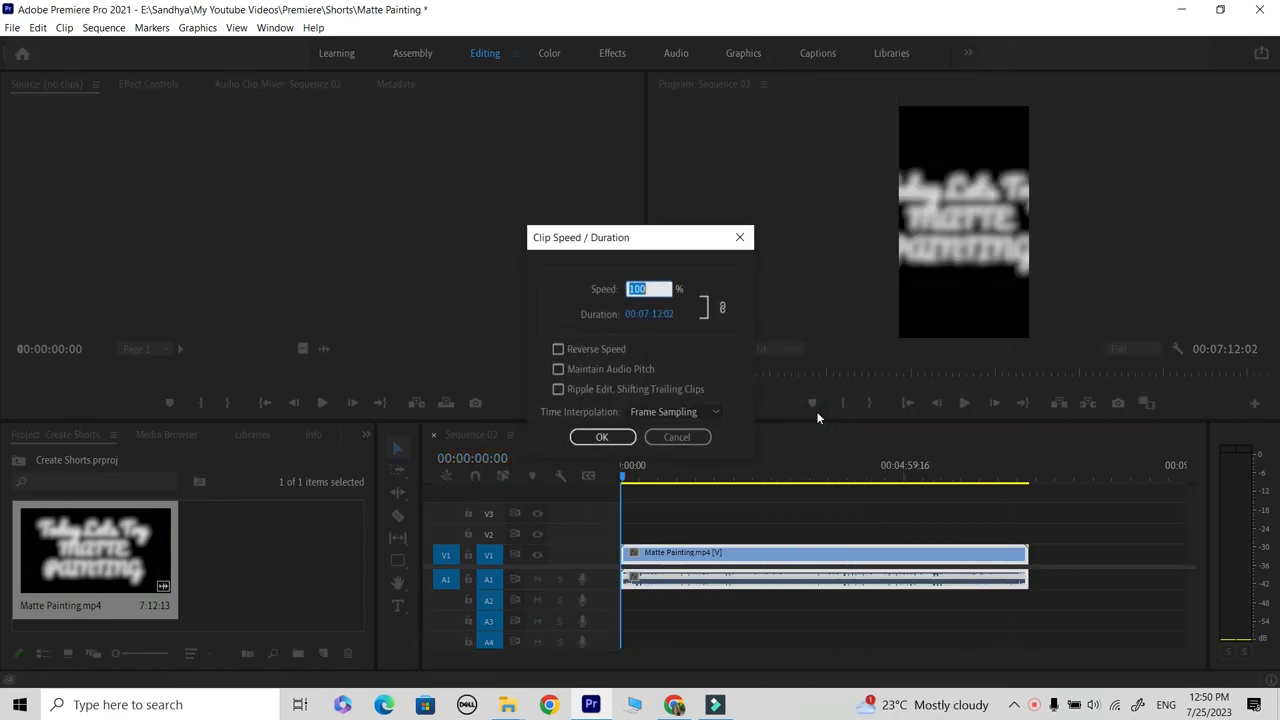
pyautogui.write('500')
pyautogui.press('Return')
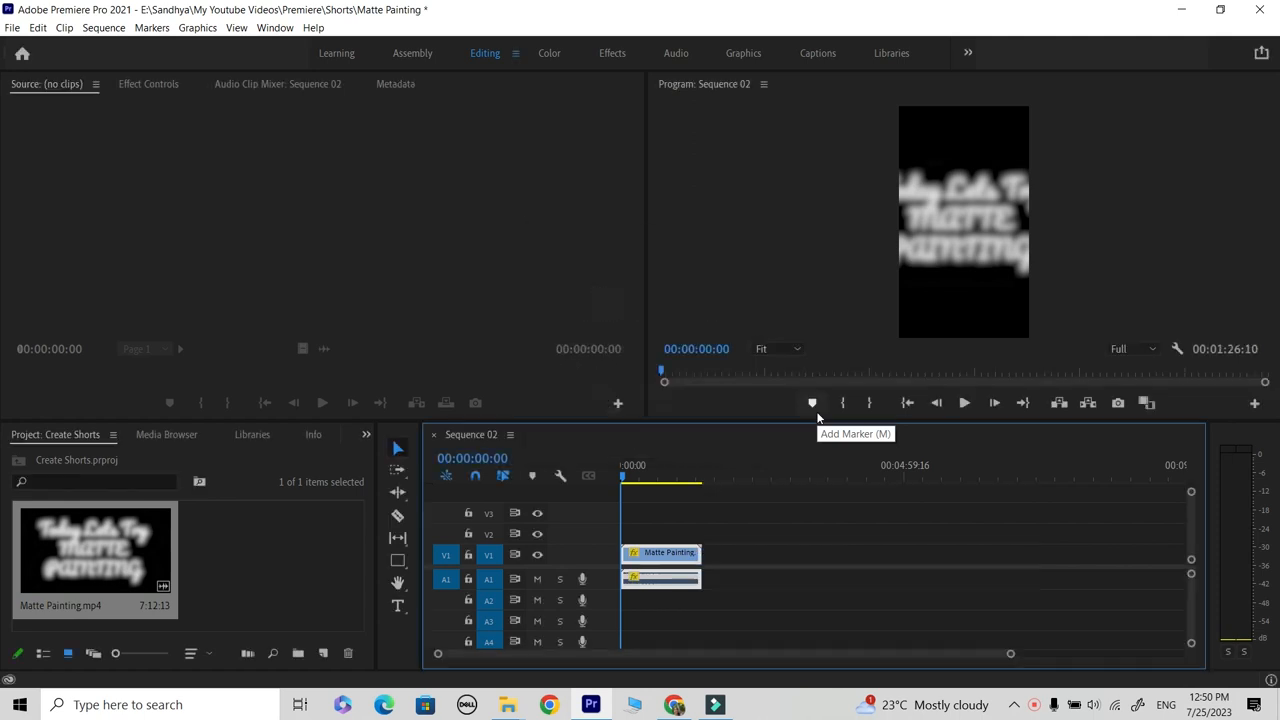
# - Set the Matte Painting clip's speed to 600%
pyautogui.rightClick(660, 557)
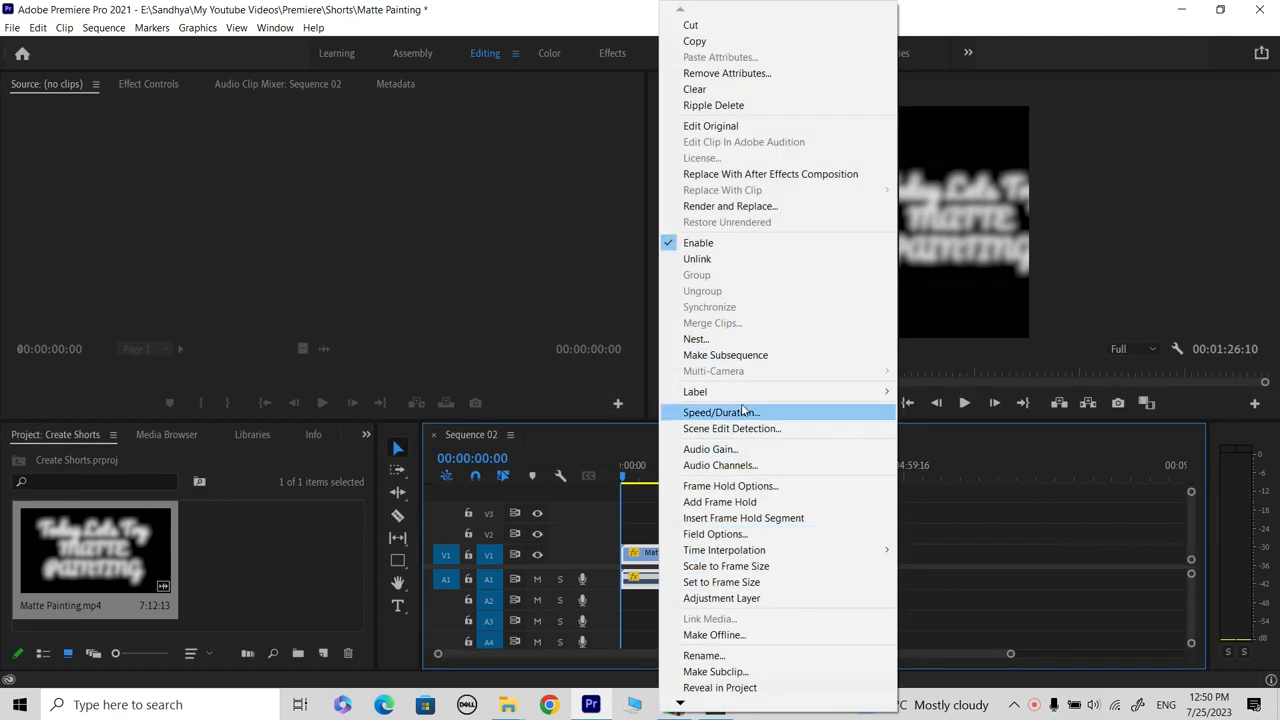
pyautogui.click(745, 410)
pyautogui.write('600')
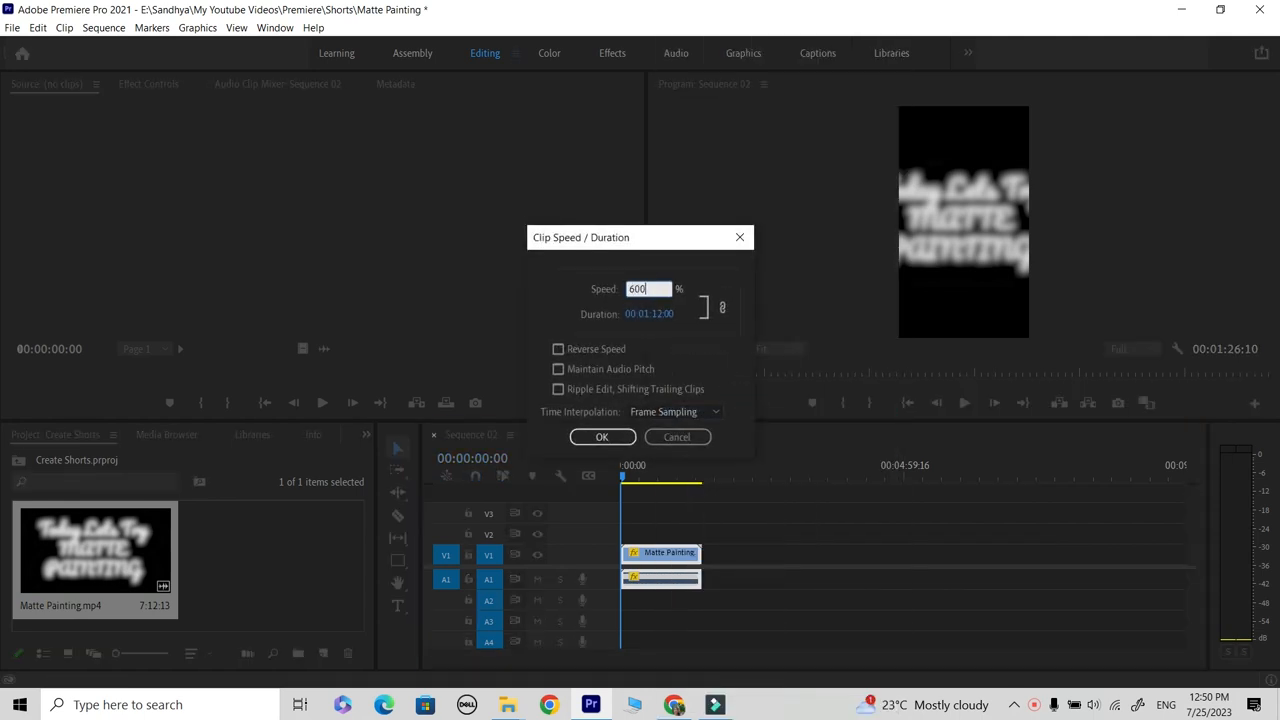
pyautogui.press('Return')
pyautogui.rightClick(634, 553)
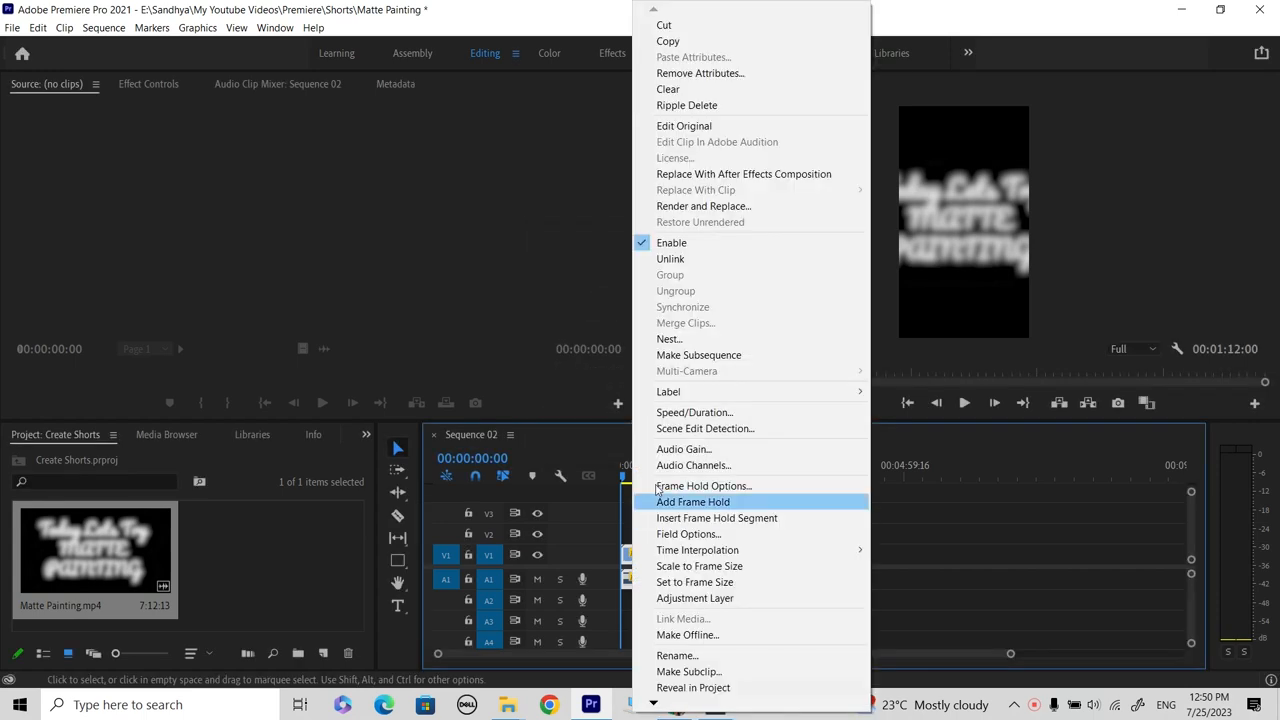
pyautogui.click(926, 542)
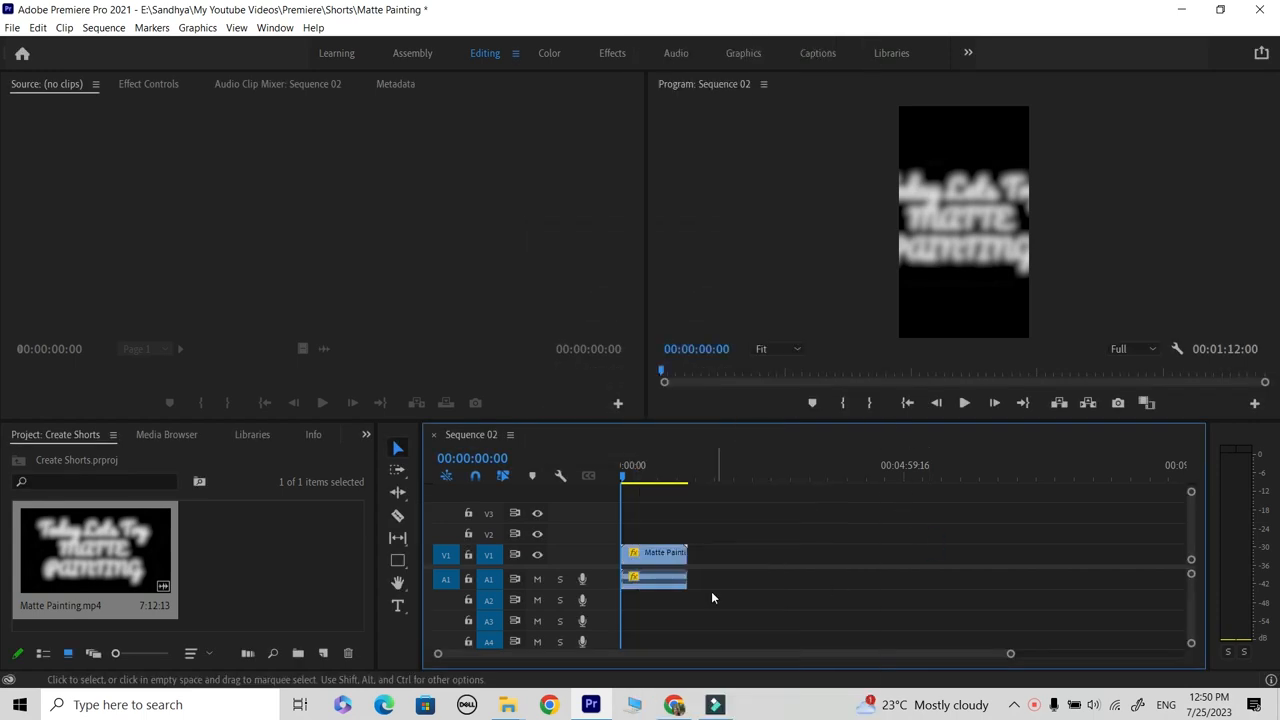
# - Mute audio track A1 and set the Matte Painting clip's scale to 57 to fit the frame width
pyautogui.moveTo(1010, 657); pyautogui.dragTo(829, 684)
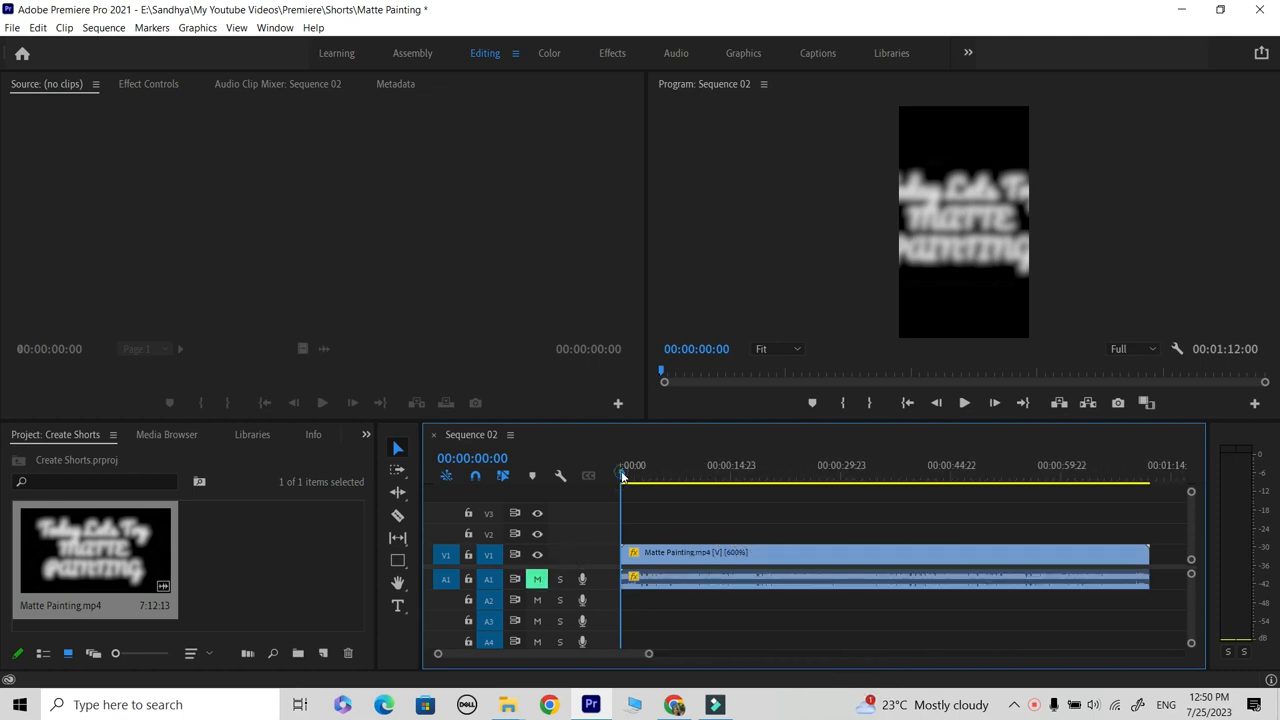
pyautogui.click(686, 550)
pyautogui.click(147, 83)
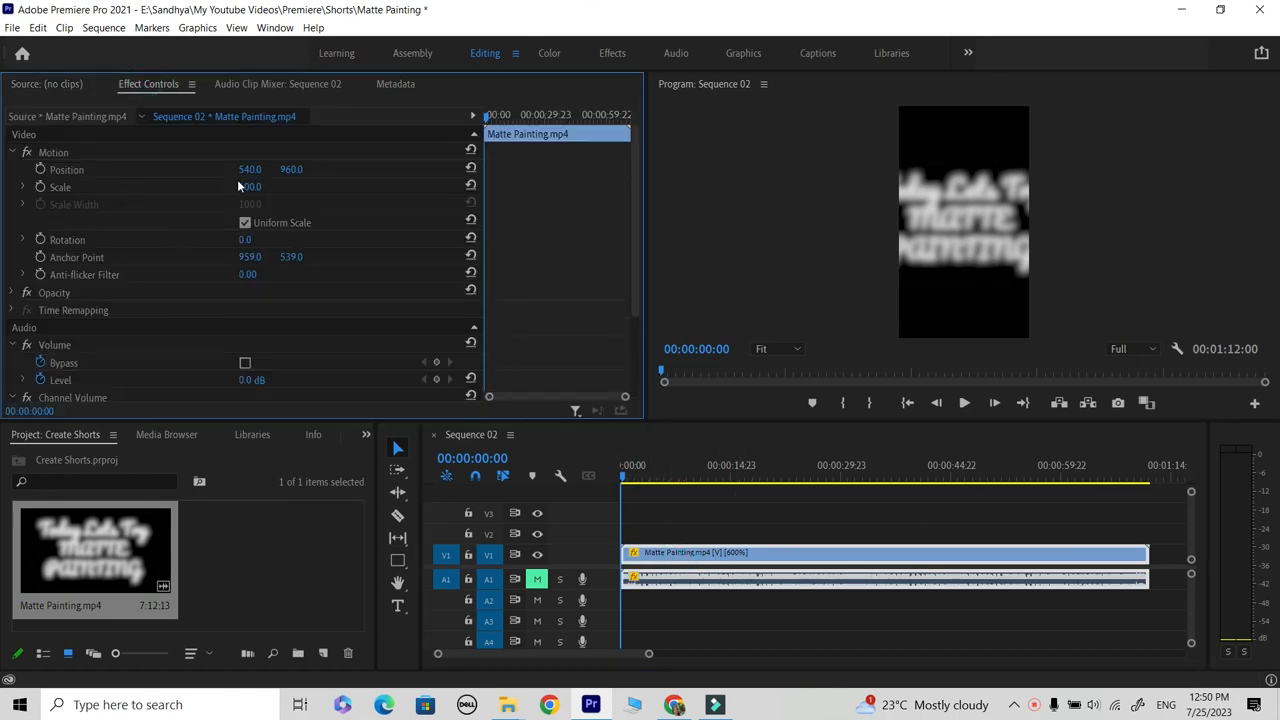
pyautogui.moveTo(248, 190); pyautogui.dragTo(196, 190)
pyautogui.moveTo(626, 477); pyautogui.dragTo(655, 481)
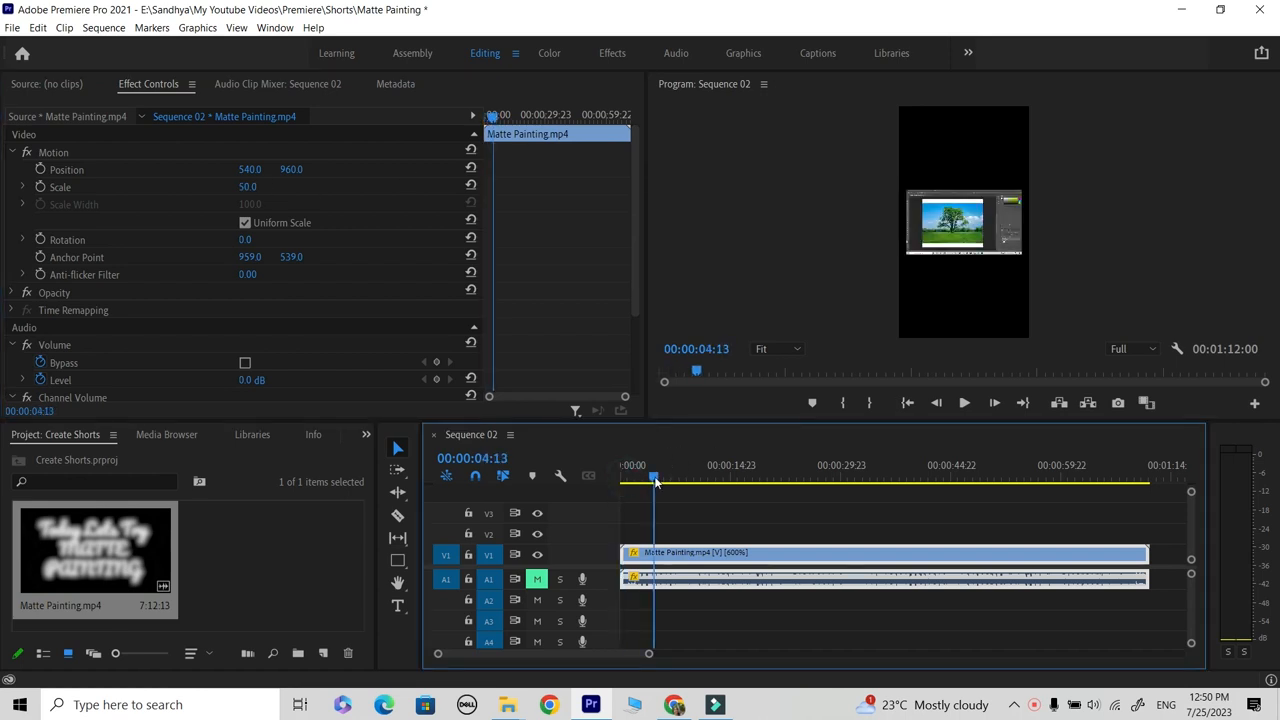
pyautogui.click(251, 190)
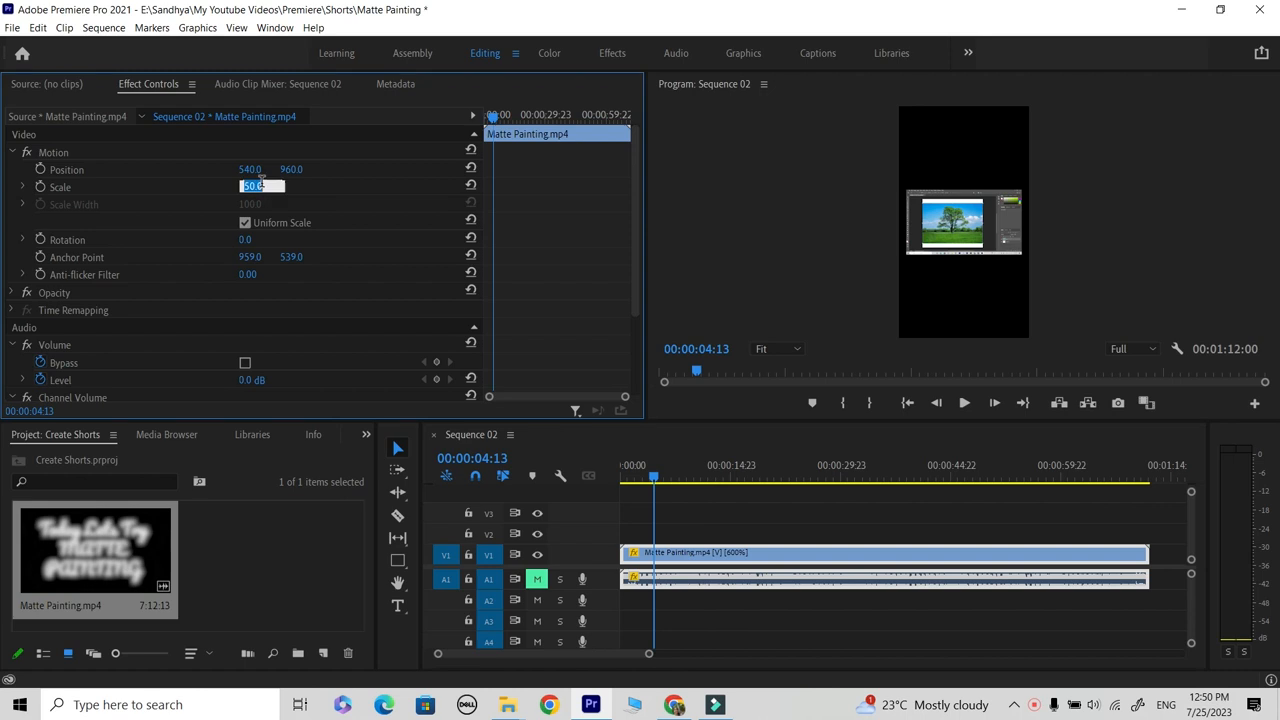
pyautogui.moveTo(248, 190); pyautogui.dragTo(255, 190)
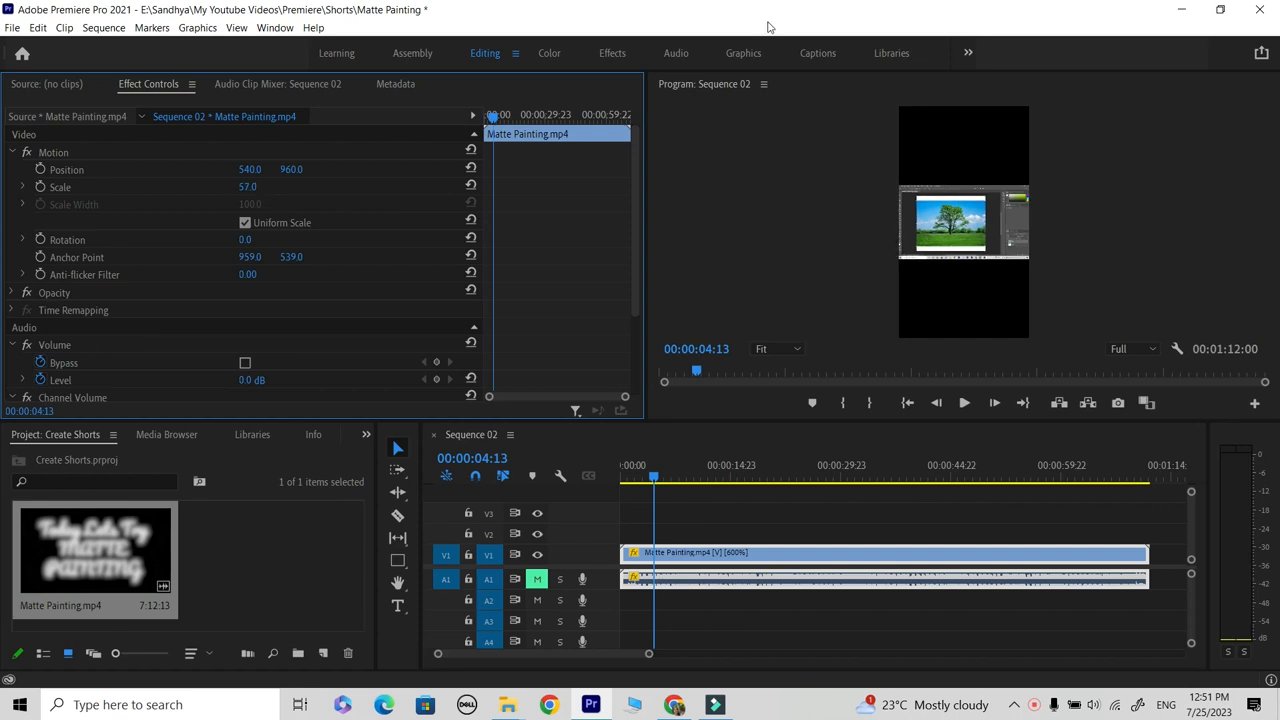
# - Check the framing in an enlarged preview, then play the sequence from the beginning to find a section to cut
pyautogui.doubleClick(795, 91)
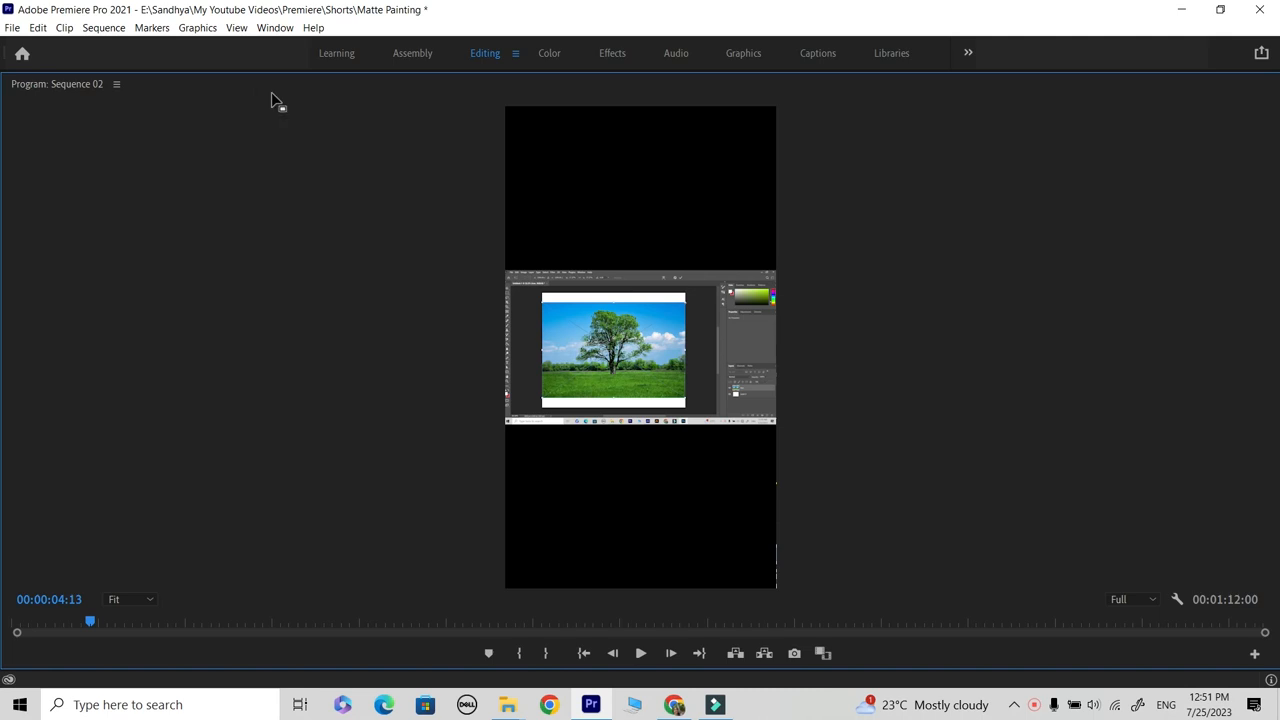
pyautogui.doubleClick(232, 91)
pyautogui.moveTo(652, 476); pyautogui.dragTo(809, 514)
pyautogui.press('Home')
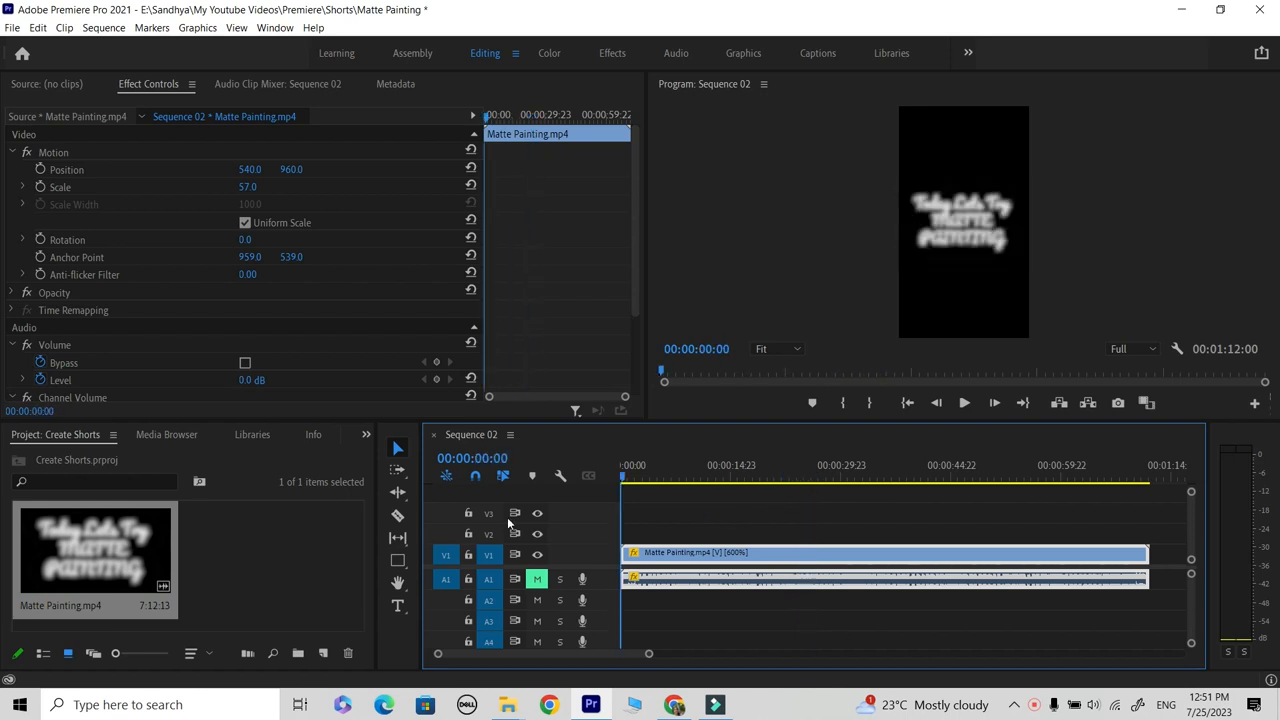
pyautogui.press('space')
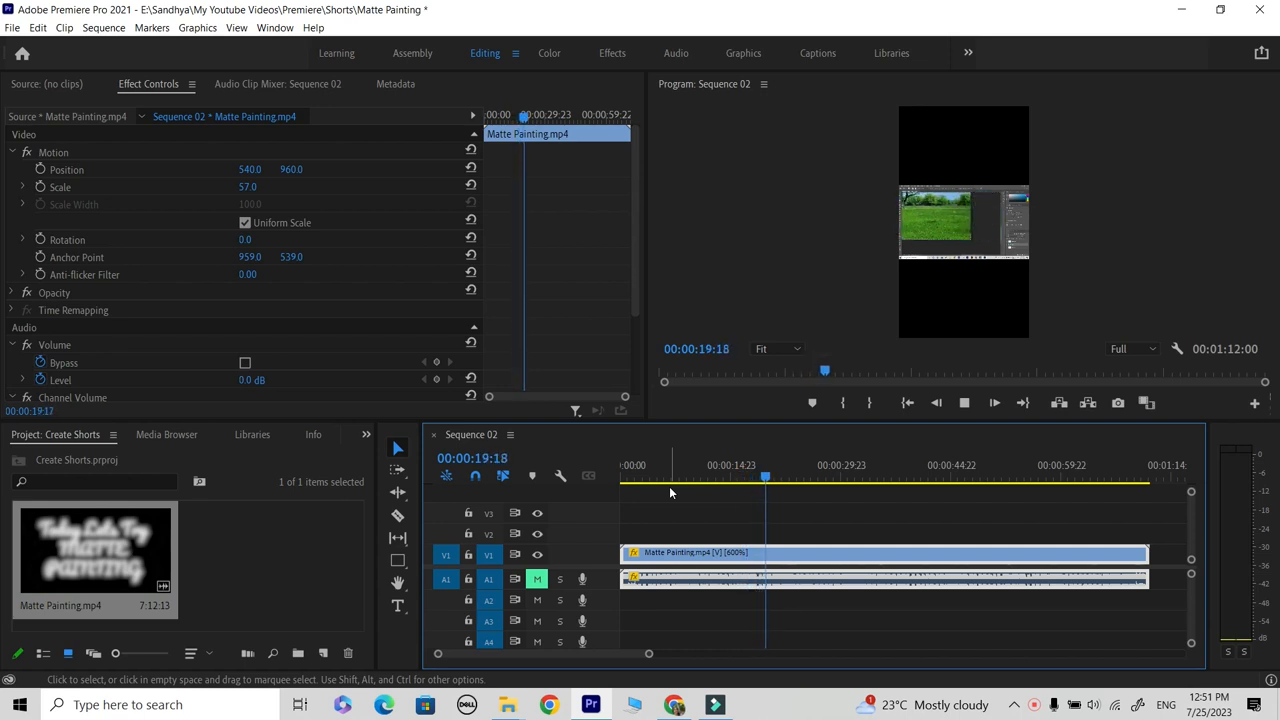
pyautogui.press('space')
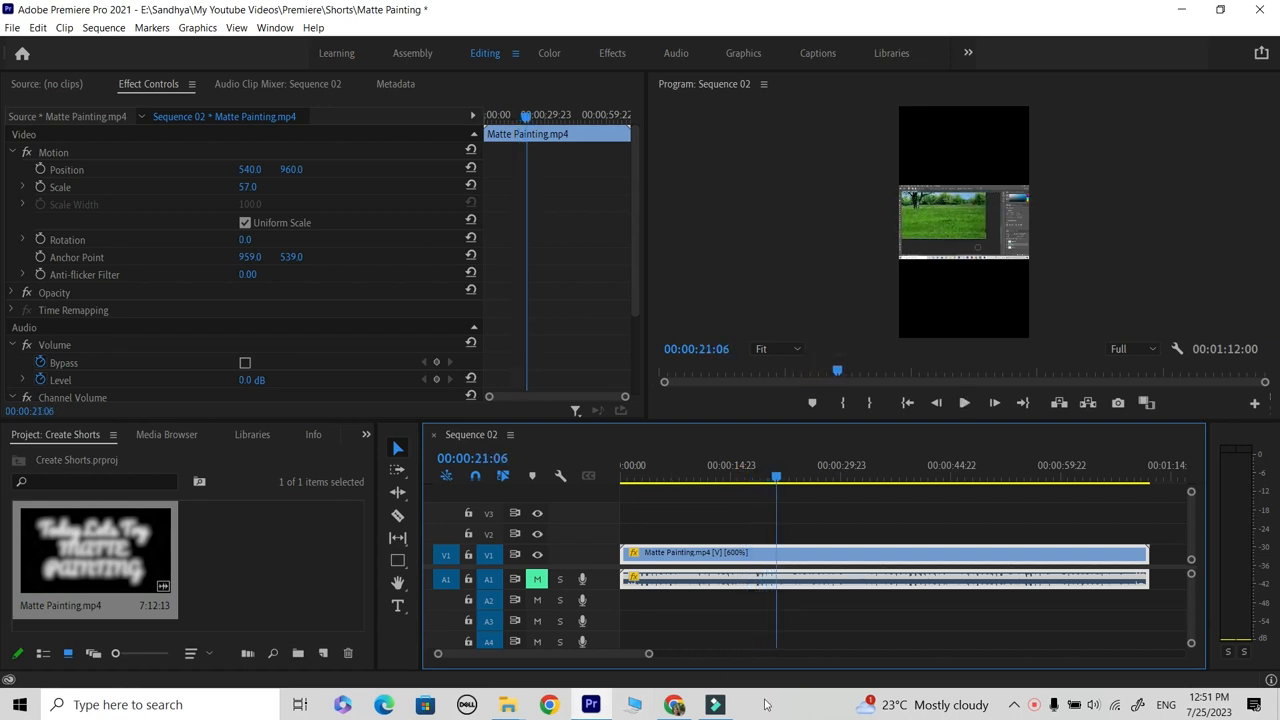
# - Split the Matte Painting clip with the Razor tool at 00:00:21:14, where the unwanted section begins
pyautogui.moveTo(648, 657); pyautogui.dragTo(580, 655)
pyautogui.click(912, 478)
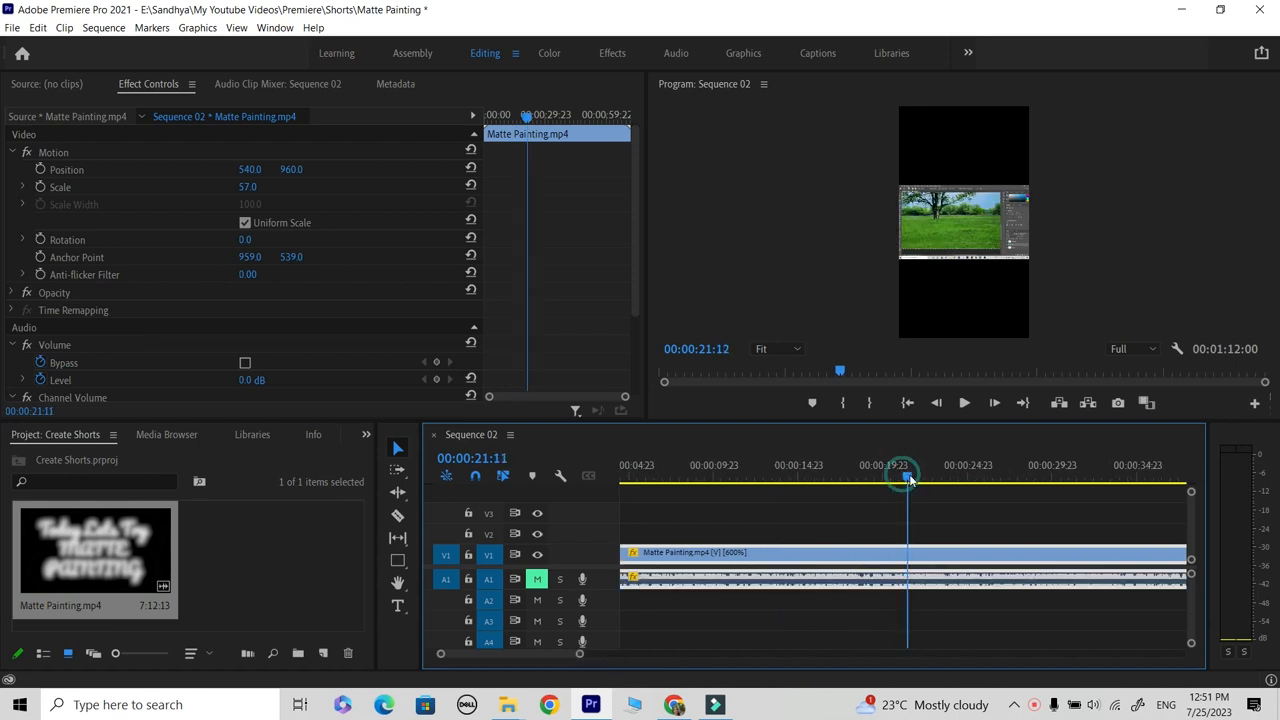
pyautogui.moveTo(913, 479); pyautogui.dragTo(910, 484)
pyautogui.press('c')
pyautogui.click(910, 550)
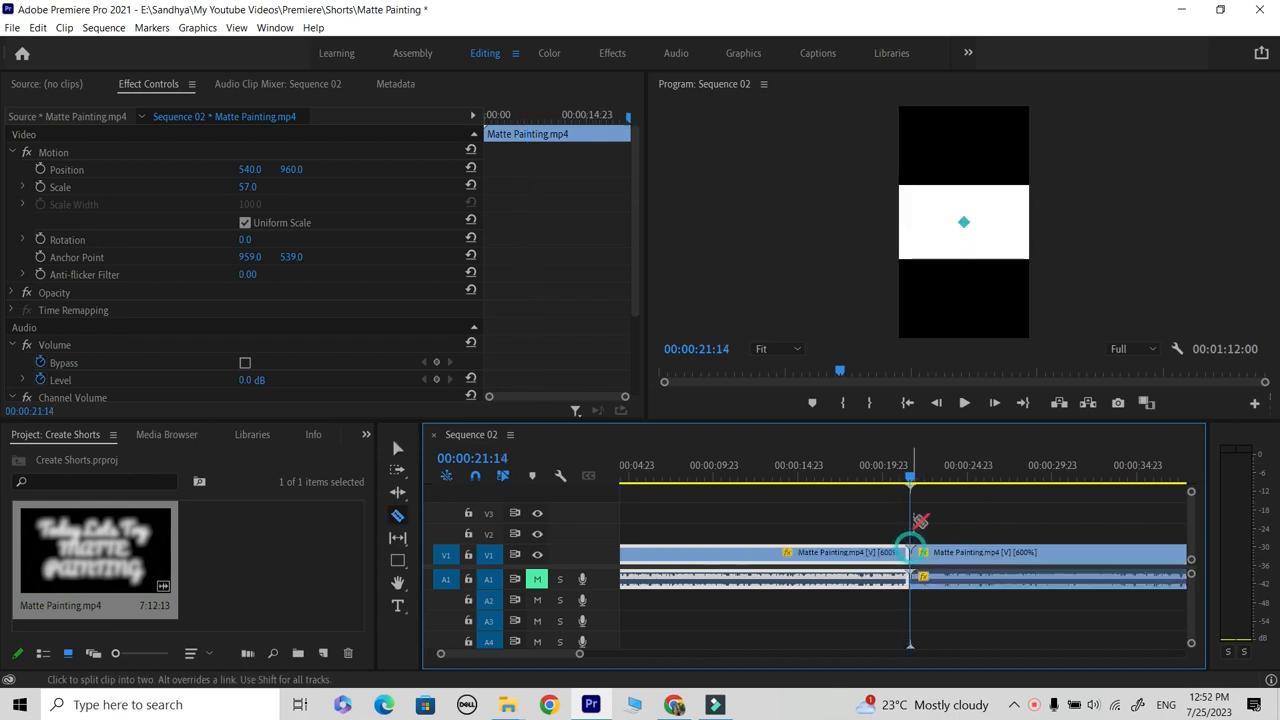
# - Split the second Matte Painting segment at 00:00:22:13, where the unwanted section ends
pyautogui.click(914, 480)
pyautogui.moveTo(914, 480); pyautogui.dragTo(928, 488)
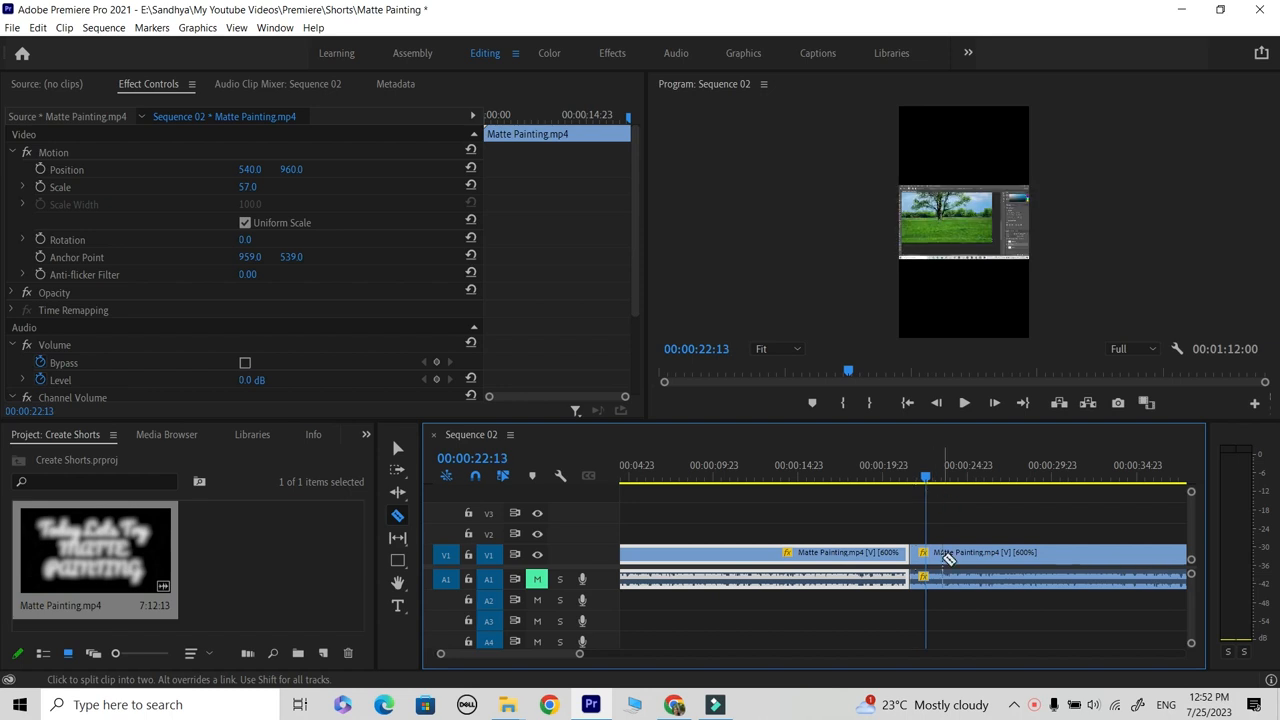
pyautogui.click(928, 551)
pyautogui.click(398, 449)
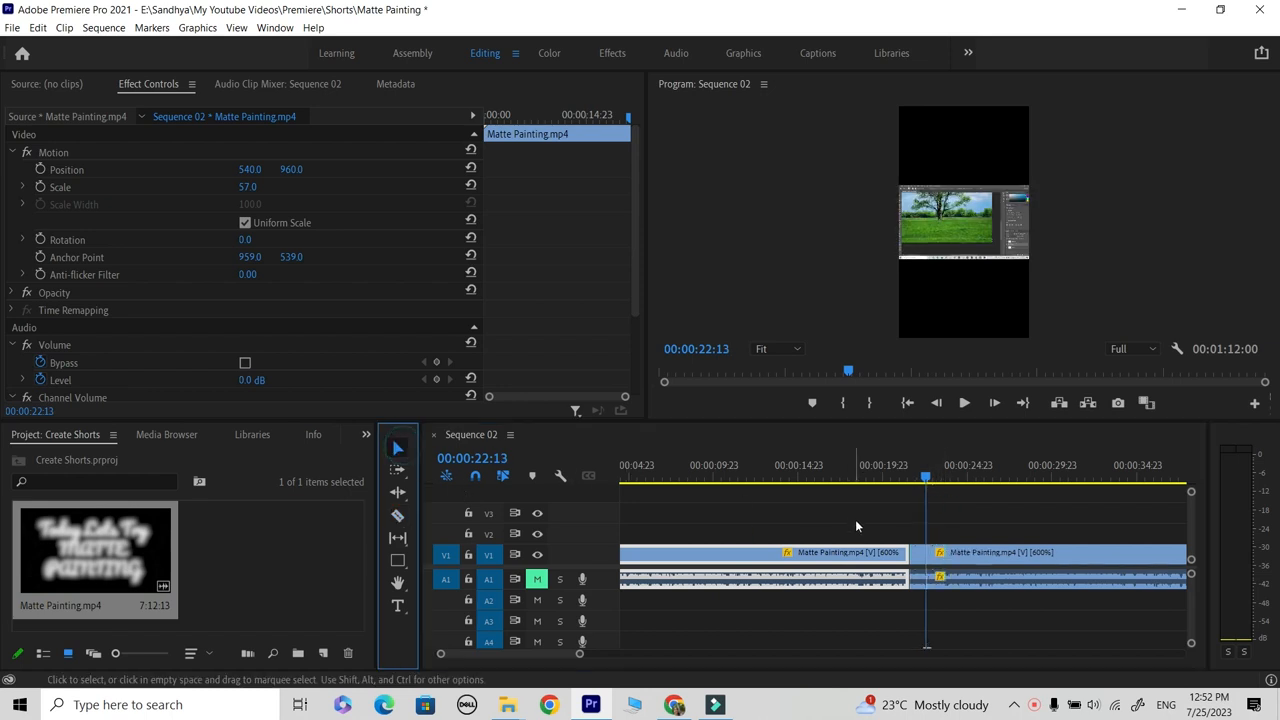
# - Delete the short section between the two cuts and move the following segment back to close the gap
pyautogui.click(918, 556)
pyautogui.press('Delete')
pyautogui.moveTo(995, 553)
pyautogui.mouseDown()
pyautogui.moveTo(977, 550)
pyautogui.moveTo(1003, 531)
pyautogui.mouseUp()
pyautogui.moveTo(926, 479); pyautogui.dragTo(1058, 495)
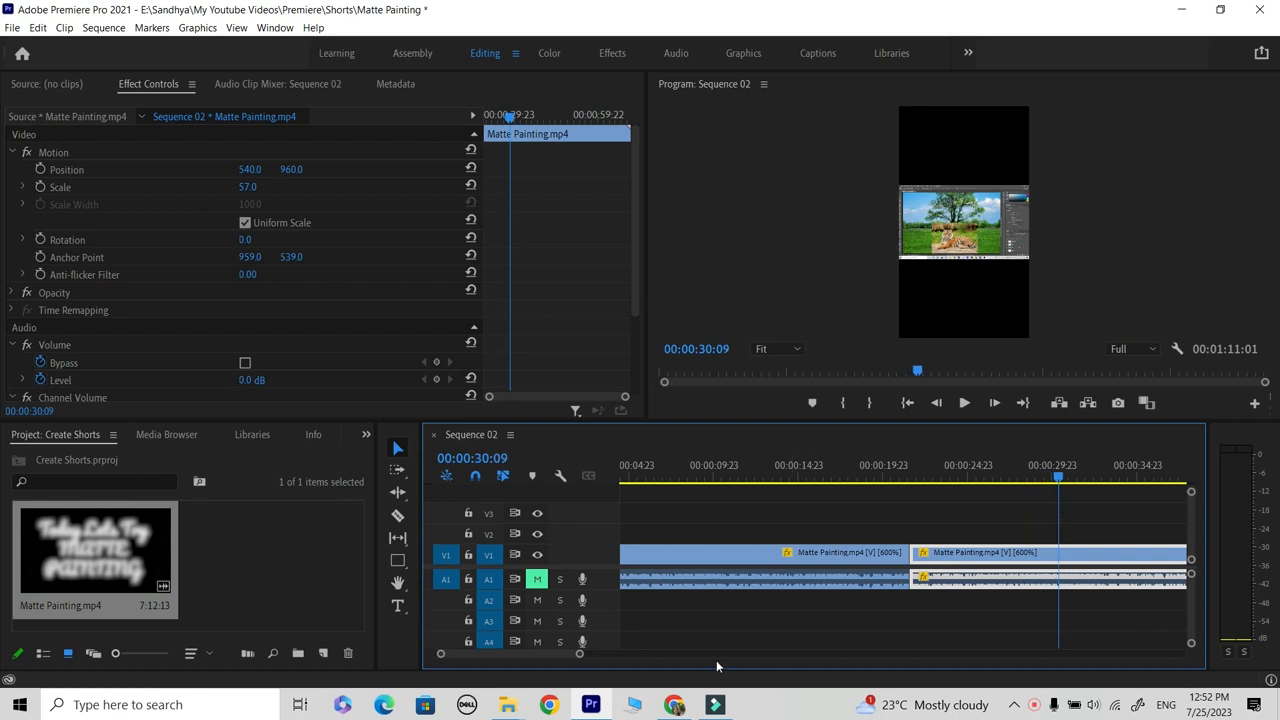
pyautogui.moveTo(581, 657); pyautogui.dragTo(669, 655)
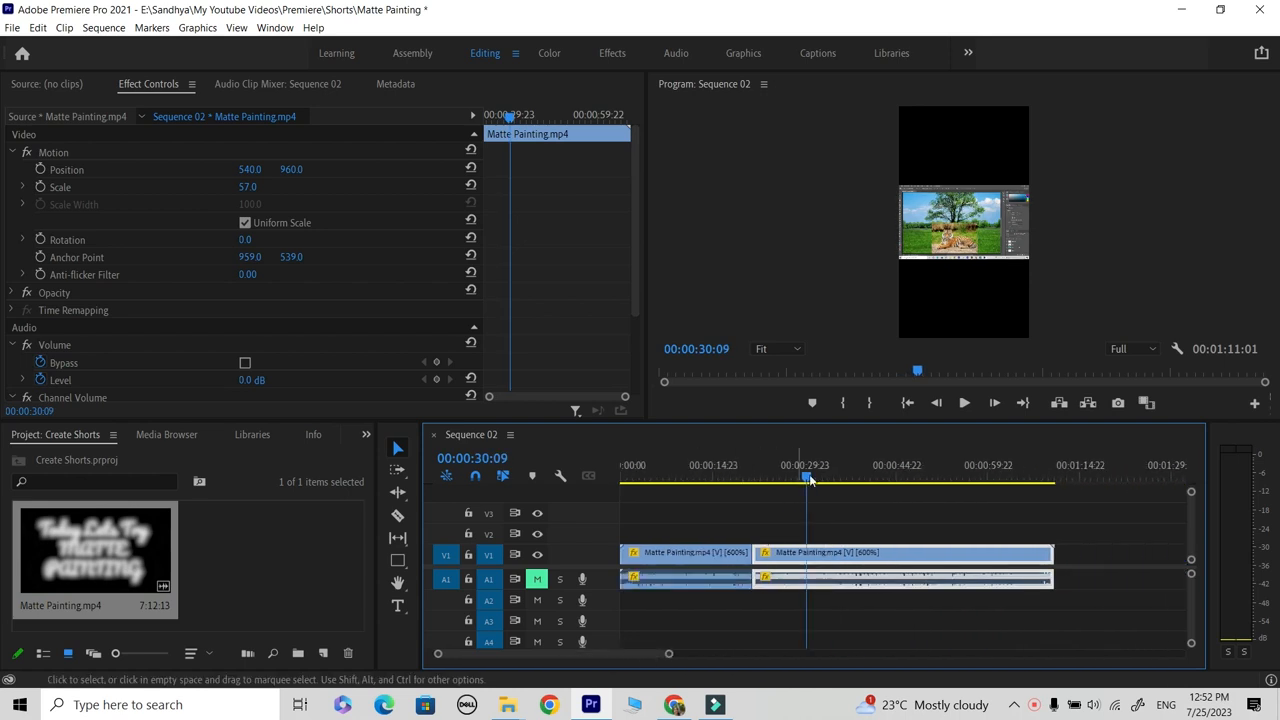
# - Split the second Matte Painting segment at about 00:00:50, just before the subscribe screen appears
pyautogui.click(821, 482)
pyautogui.moveTo(826, 490); pyautogui.dragTo(929, 504)
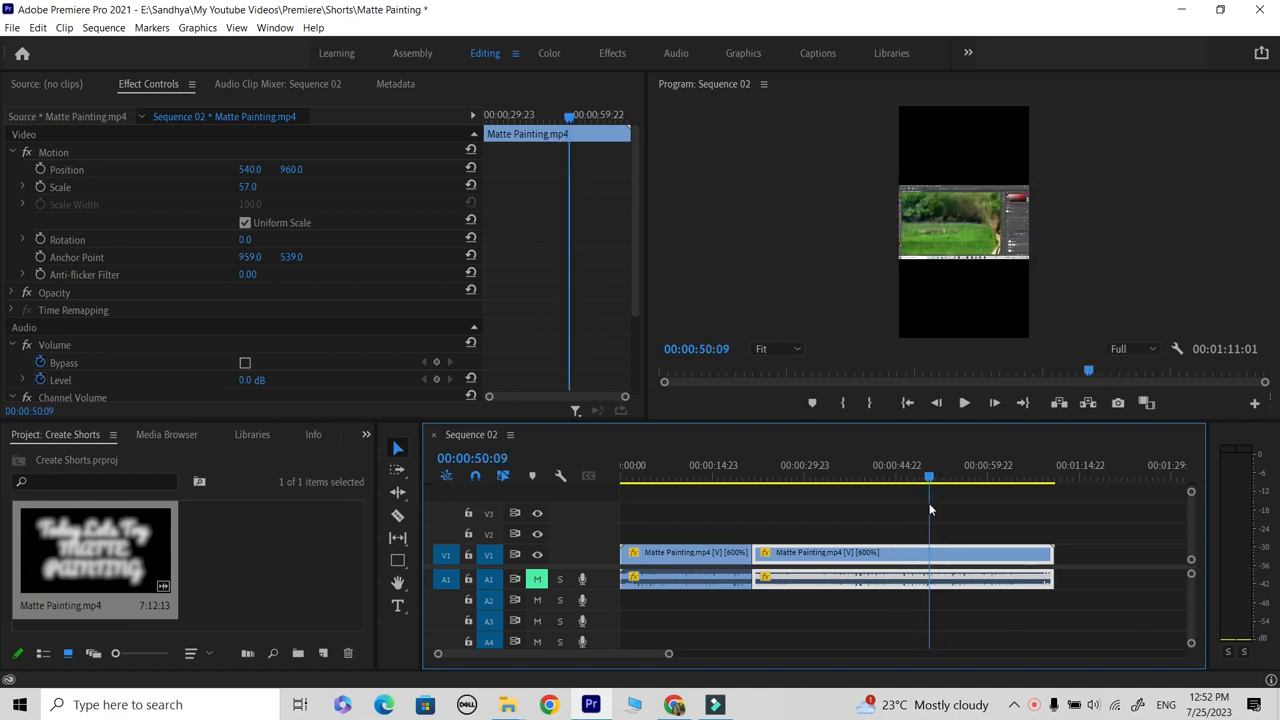
pyautogui.press('space')
pyautogui.press('space')
pyautogui.moveTo(935, 478); pyautogui.dragTo(925, 480)
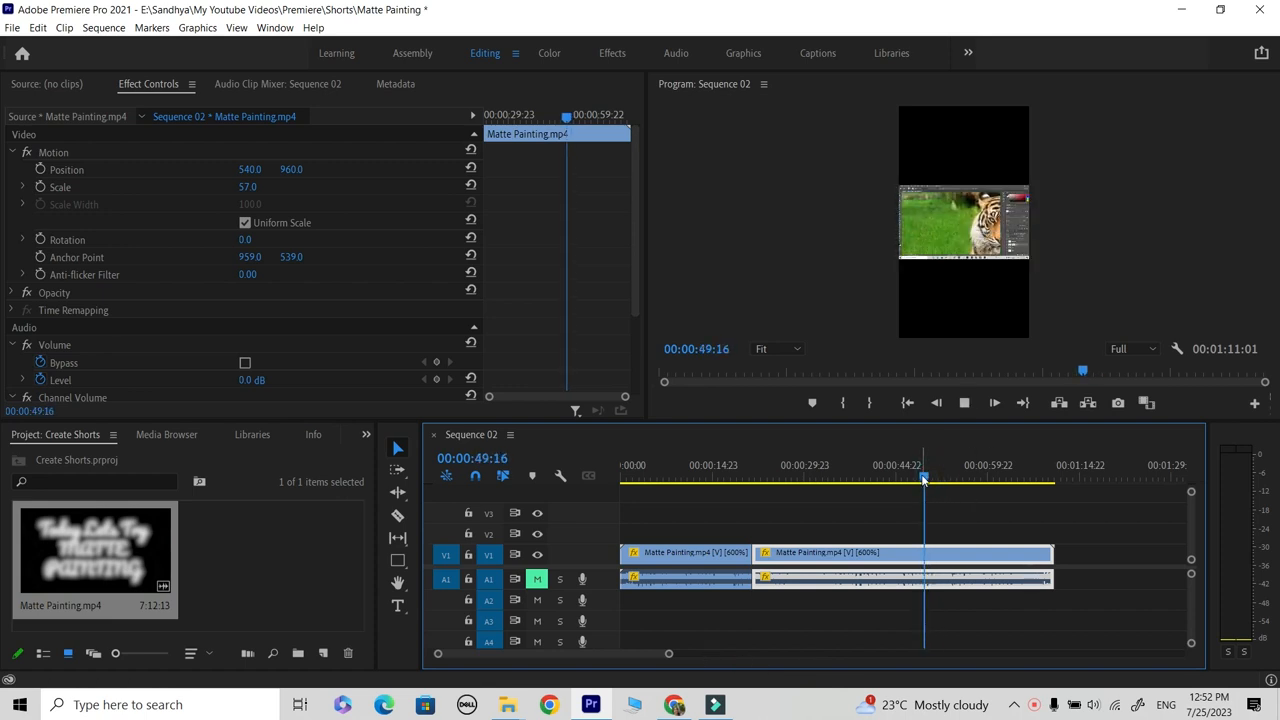
pyautogui.press('space')
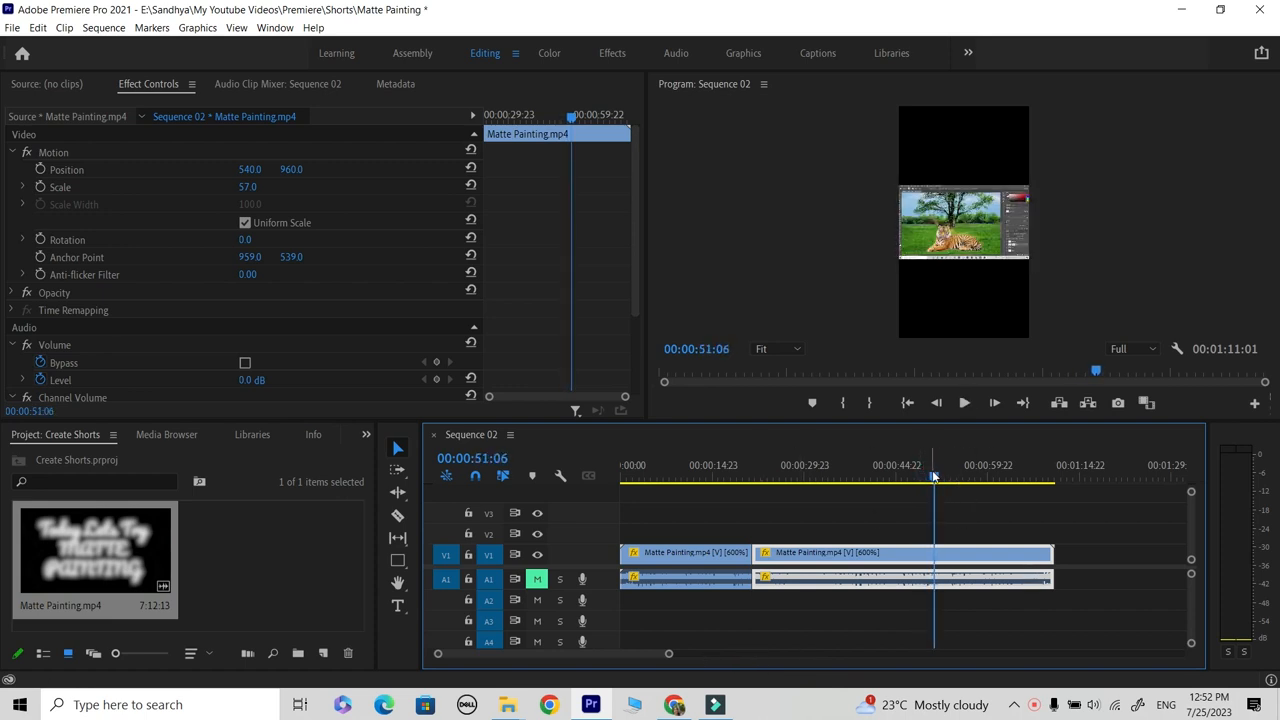
pyautogui.moveTo(935, 478); pyautogui.dragTo(928, 478)
pyautogui.moveTo(670, 654); pyautogui.dragTo(624, 660)
pyautogui.moveTo(903, 477); pyautogui.dragTo(908, 482)
pyautogui.press('c')
pyautogui.click(916, 552)
# - Split the last Matte Painting segment at 00:00:51:08, where the subscribe screen ends
pyautogui.moveTo(908, 478); pyautogui.dragTo(928, 506)
pyautogui.moveTo(979, 502); pyautogui.dragTo(1078, 501)
pyautogui.moveTo(609, 654); pyautogui.dragTo(640, 654)
pyautogui.moveTo(946, 485); pyautogui.dragTo(810, 528)
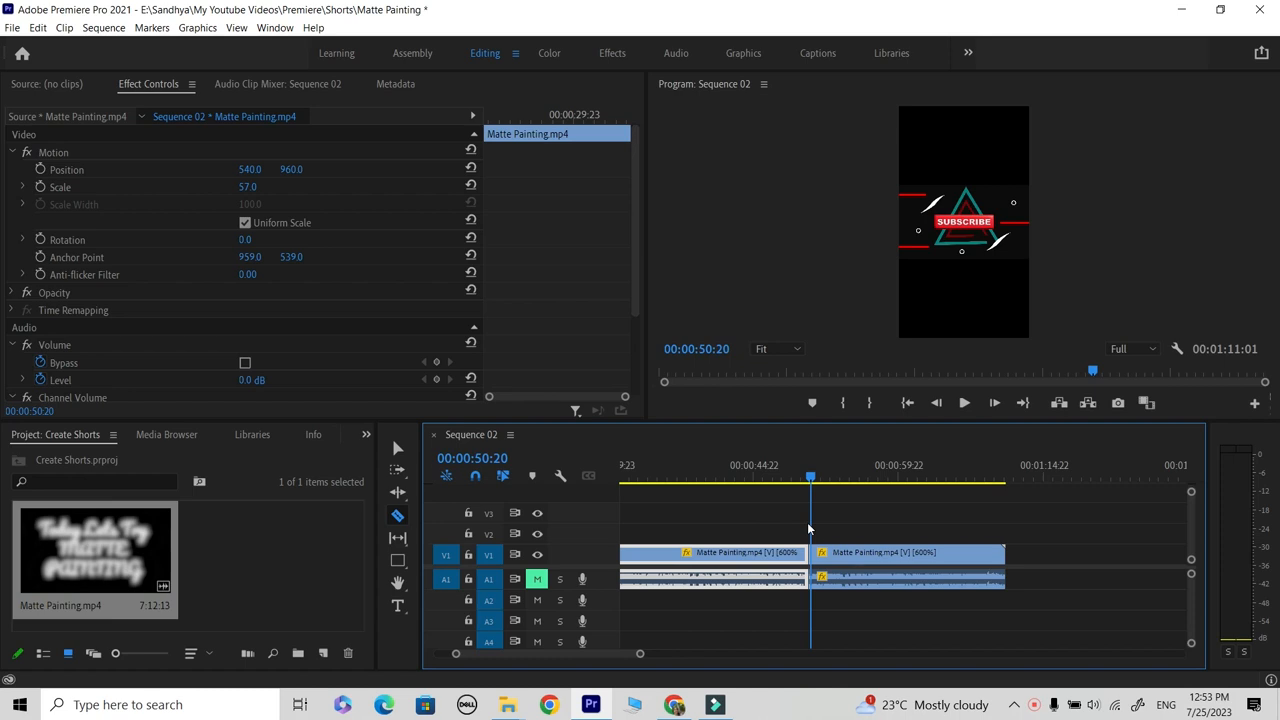
pyautogui.moveTo(810, 528); pyautogui.dragTo(814, 528)
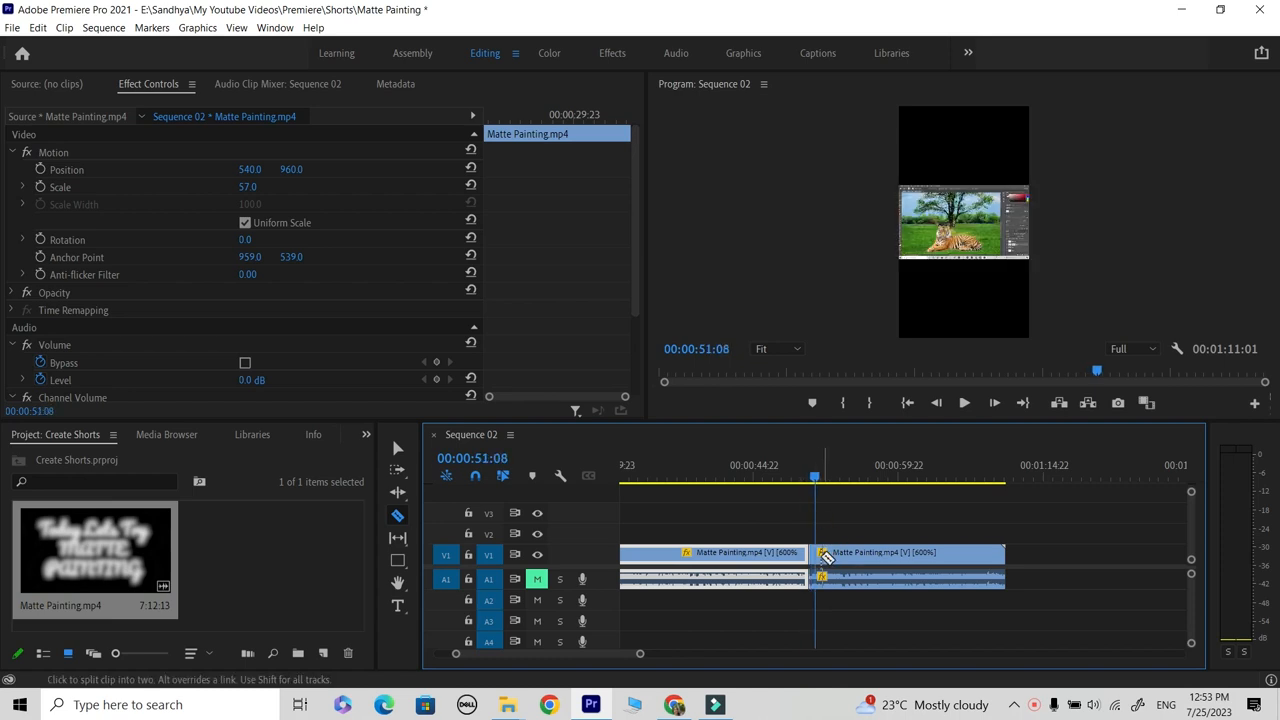
pyautogui.click(816, 552)
# - Delete the short subscribe-screen section between the cuts and move the last segment back to close the gap
pyautogui.press('v')
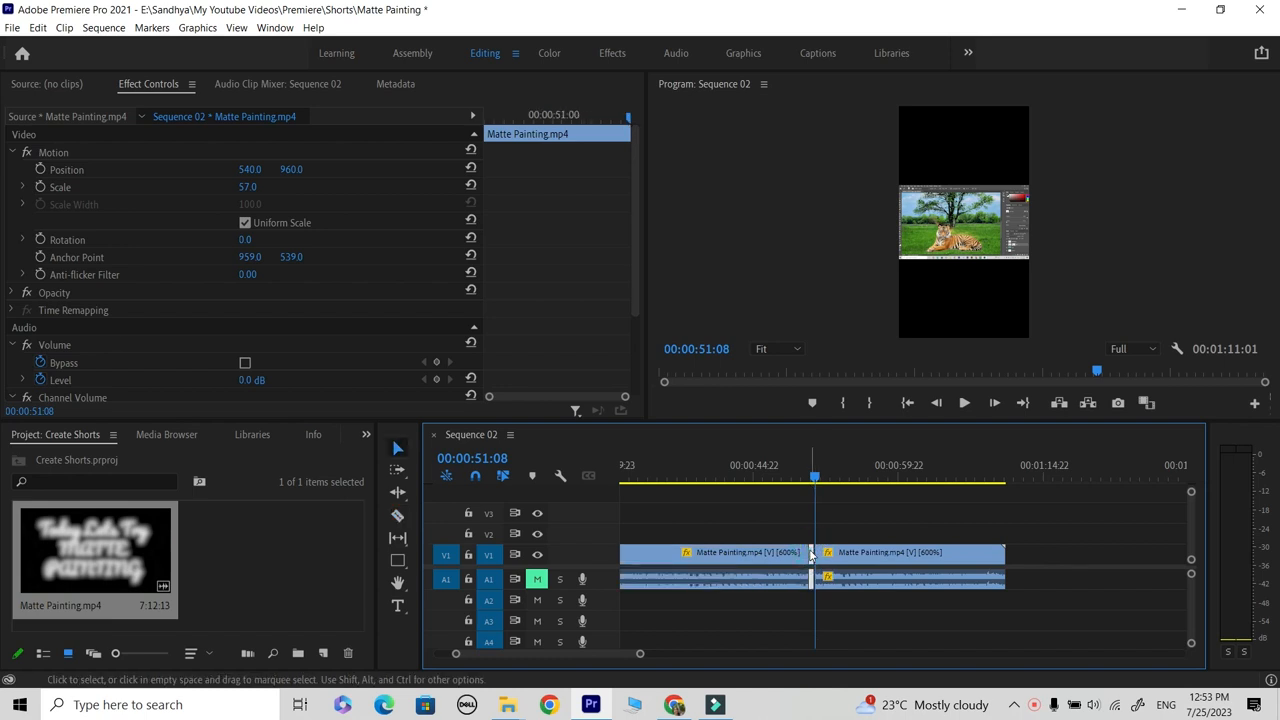
pyautogui.moveTo(845, 560); pyautogui.dragTo(837, 555)
# - Split the last segment at 00:01:08:08 and delete everything after the cut
pyautogui.moveTo(815, 478); pyautogui.dragTo(977, 516)
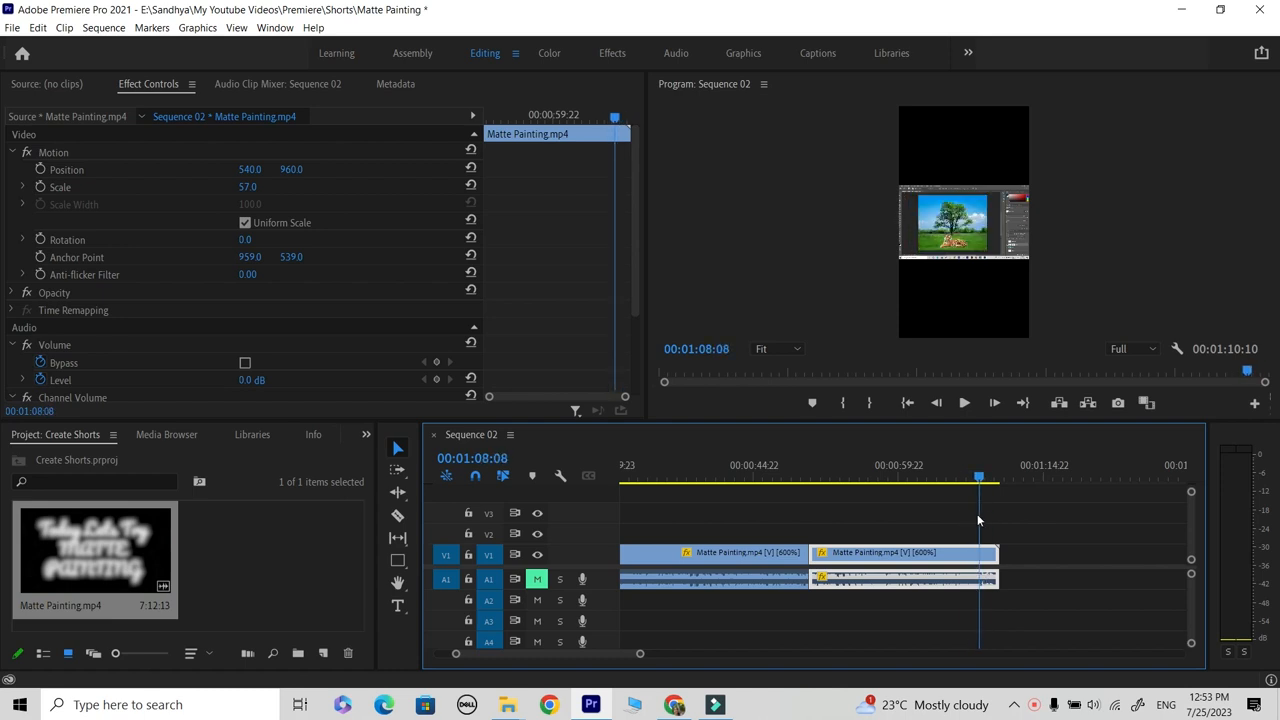
pyautogui.press('c')
pyautogui.click(979, 550)
pyautogui.press('v')
pyautogui.click(987, 552)
pyautogui.press('Delete')
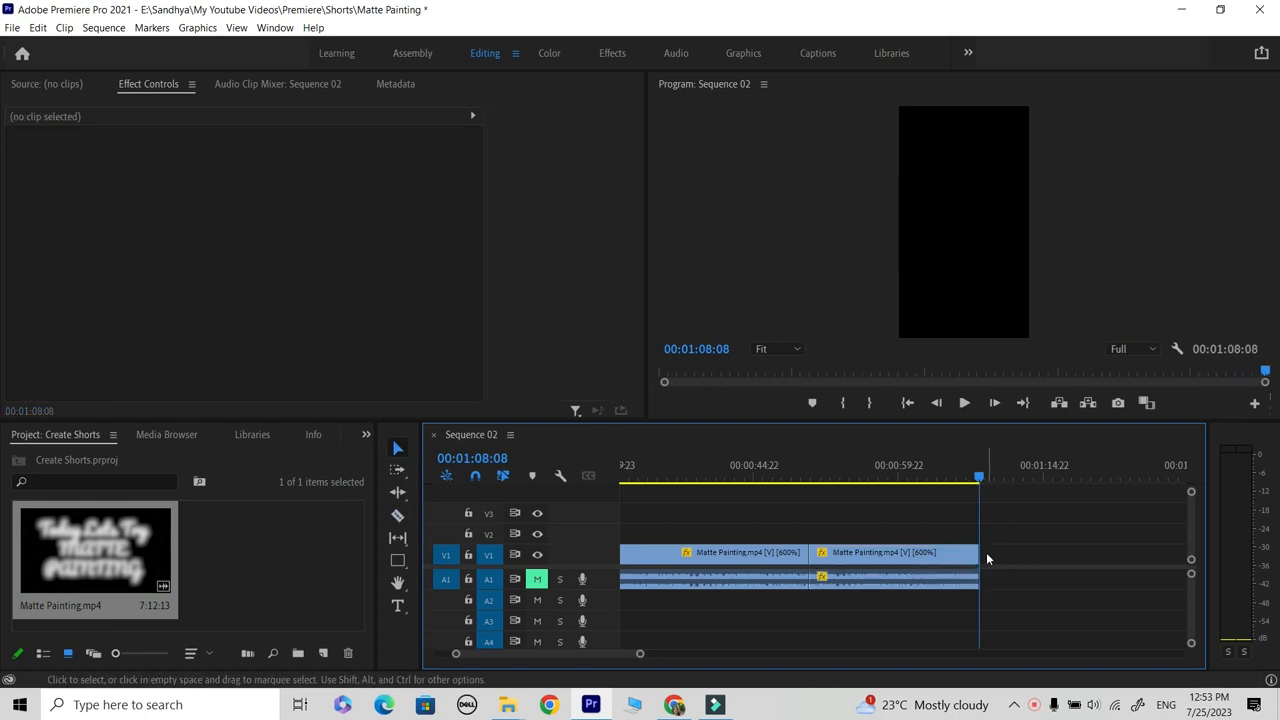
# - Set the middle Matte Painting segment's speed to 650% and move the last segment back to close the gap
pyautogui.moveTo(640, 653); pyautogui.dragTo(760, 653)
pyautogui.click(731, 552)
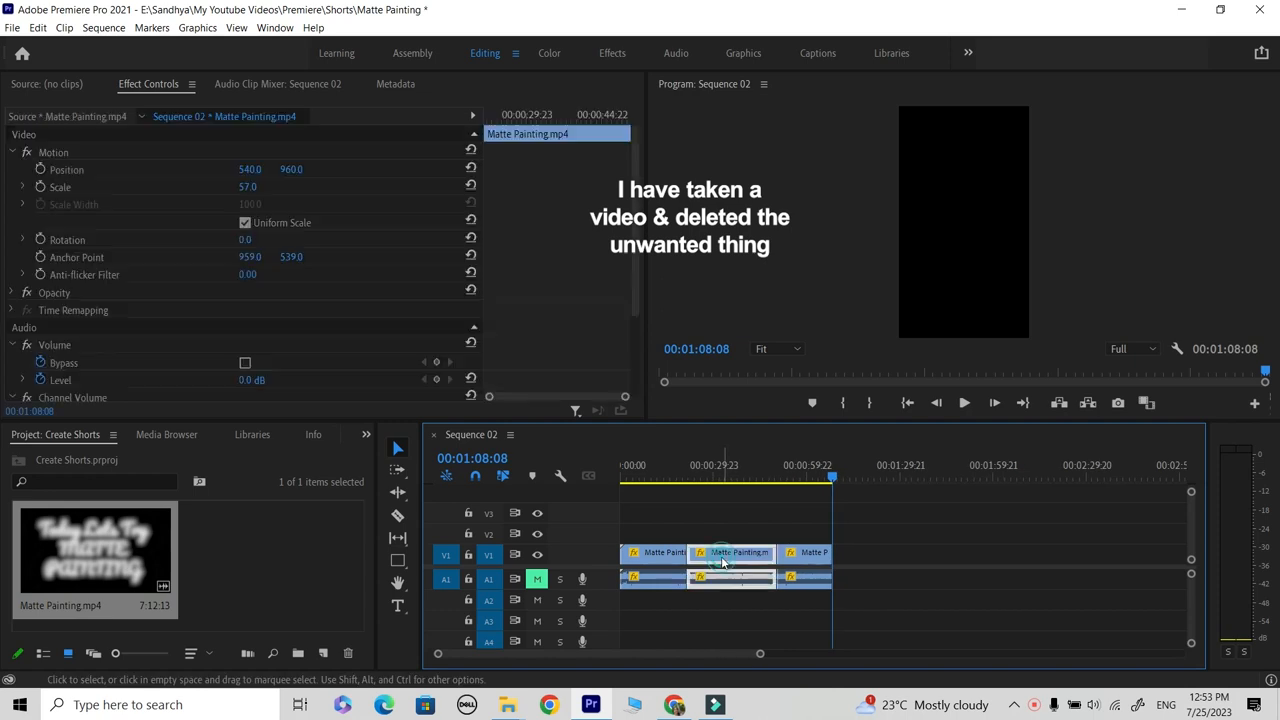
pyautogui.rightClick(722, 552)
pyautogui.click(768, 412)
pyautogui.write('650')
pyautogui.press('Return')
pyautogui.moveTo(806, 552); pyautogui.dragTo(798, 552)
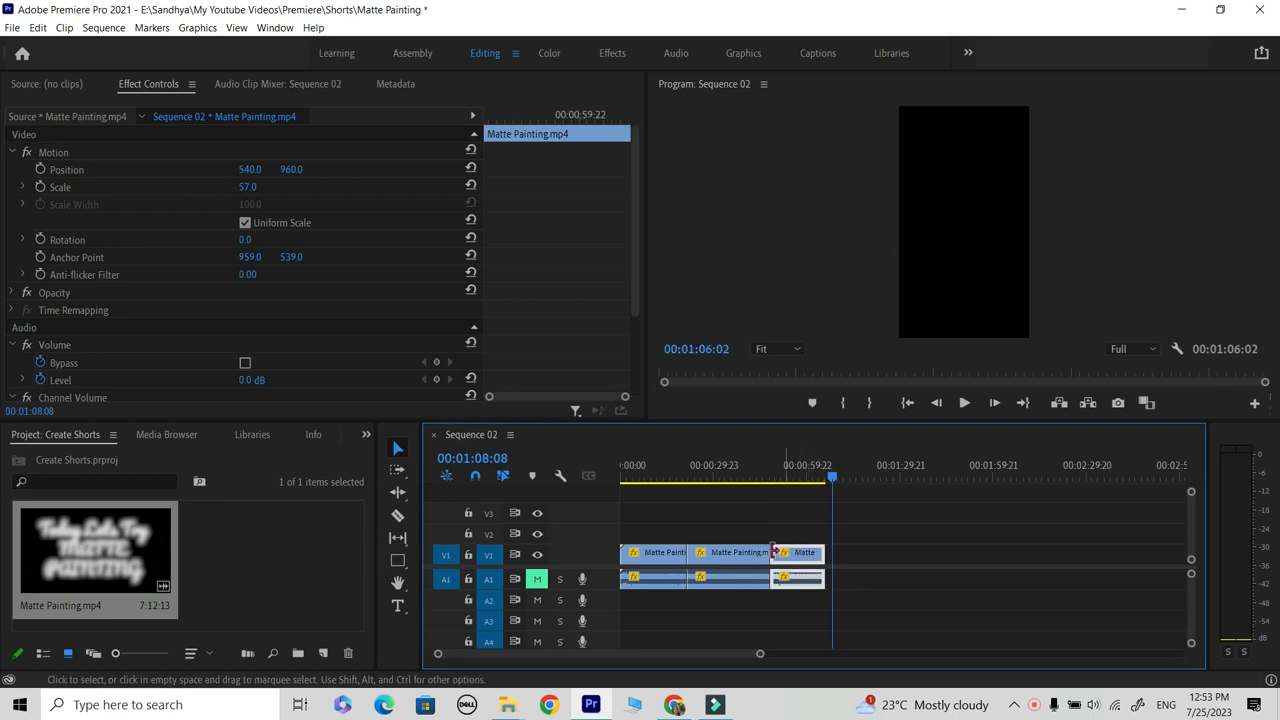
pyautogui.click(692, 614)
pyautogui.rightClick(789, 556)
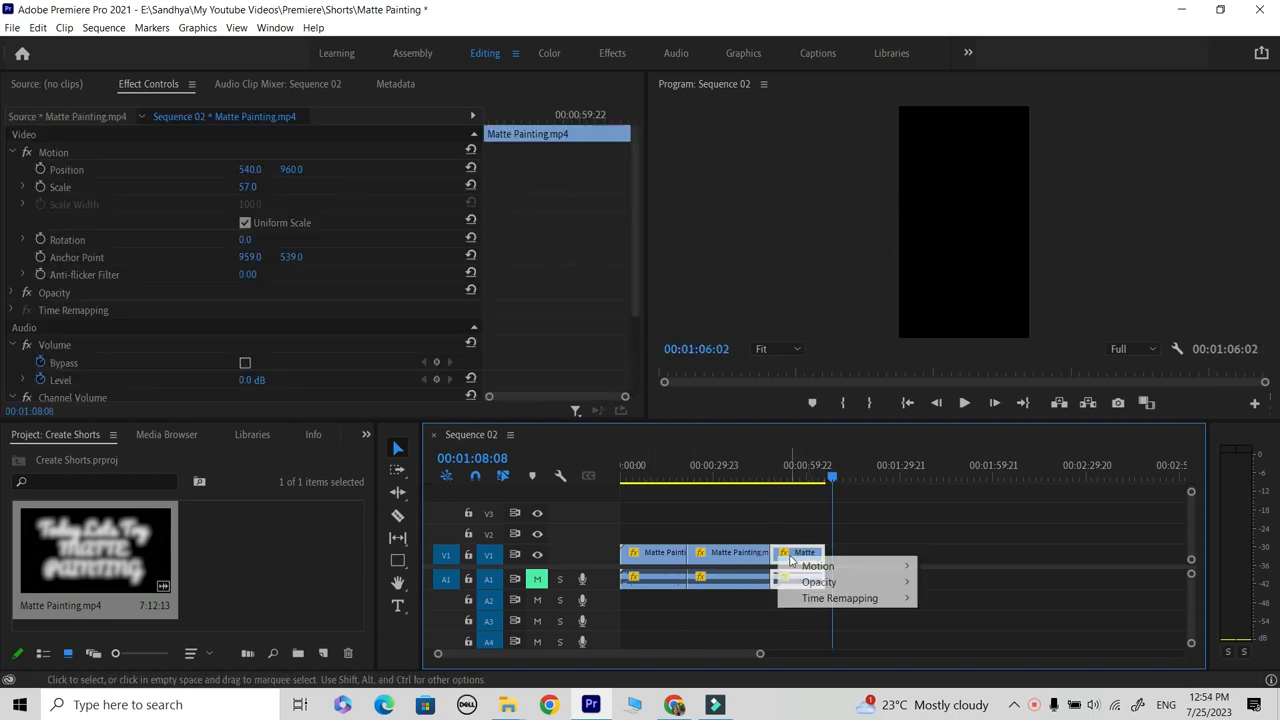
pyautogui.click(862, 526)
pyautogui.moveTo(828, 477); pyautogui.dragTo(772, 480)
pyautogui.click(731, 468)
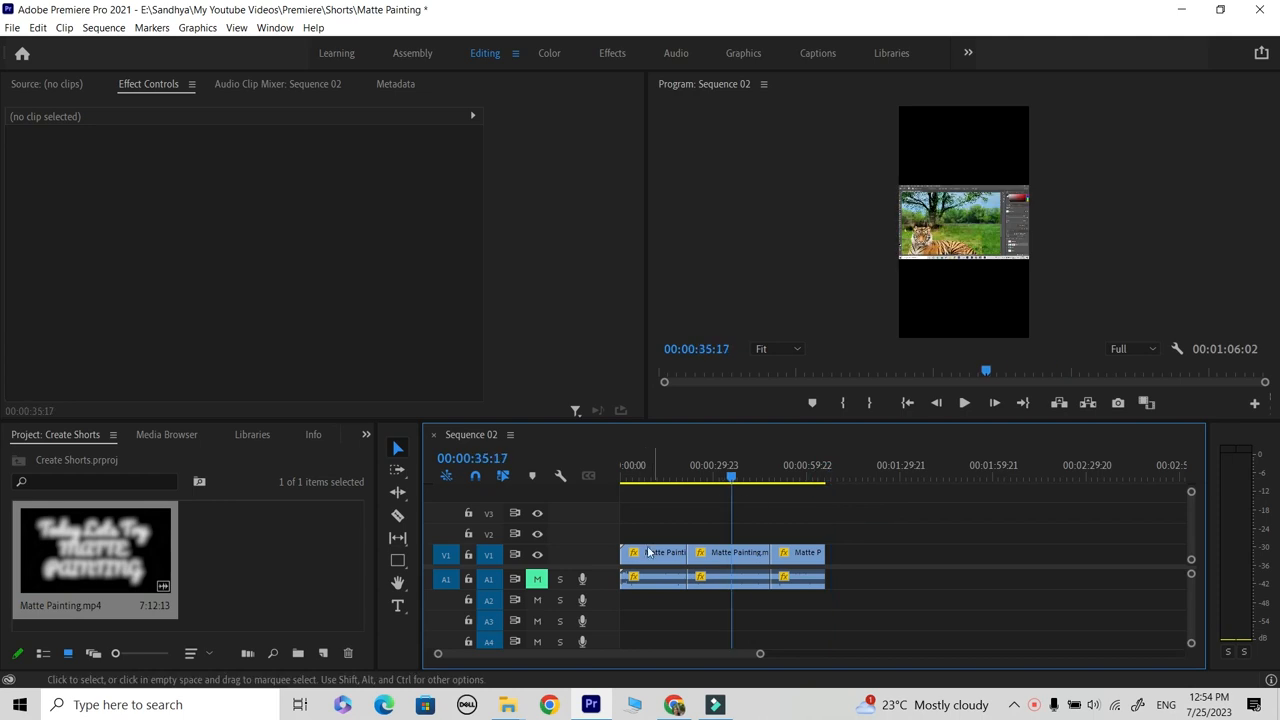
# - Set the first Matte Painting segment's speed to 650% and move the following segments back to close the gap
pyautogui.click(652, 552)
pyautogui.rightClick(626, 552)
pyautogui.click(698, 412)
pyautogui.write('650')
pyautogui.press('Return')
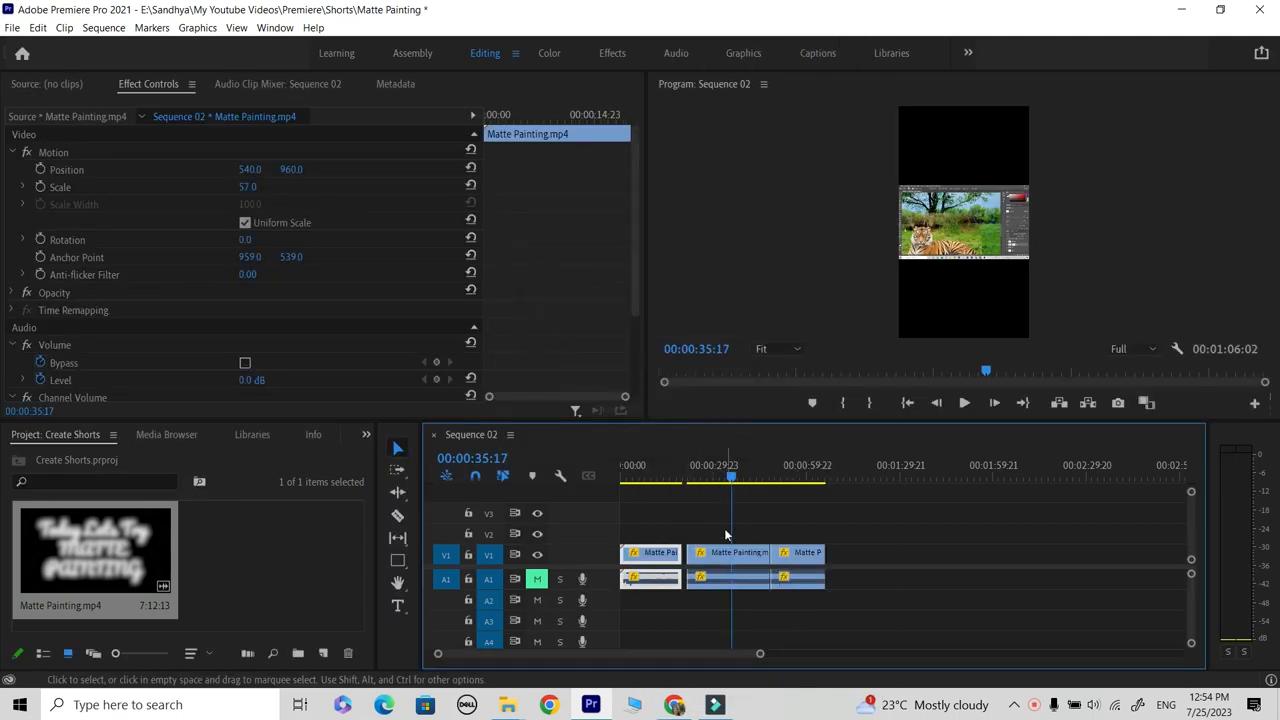
pyautogui.moveTo(872, 526); pyautogui.dragTo(751, 556)
pyautogui.click(837, 522)
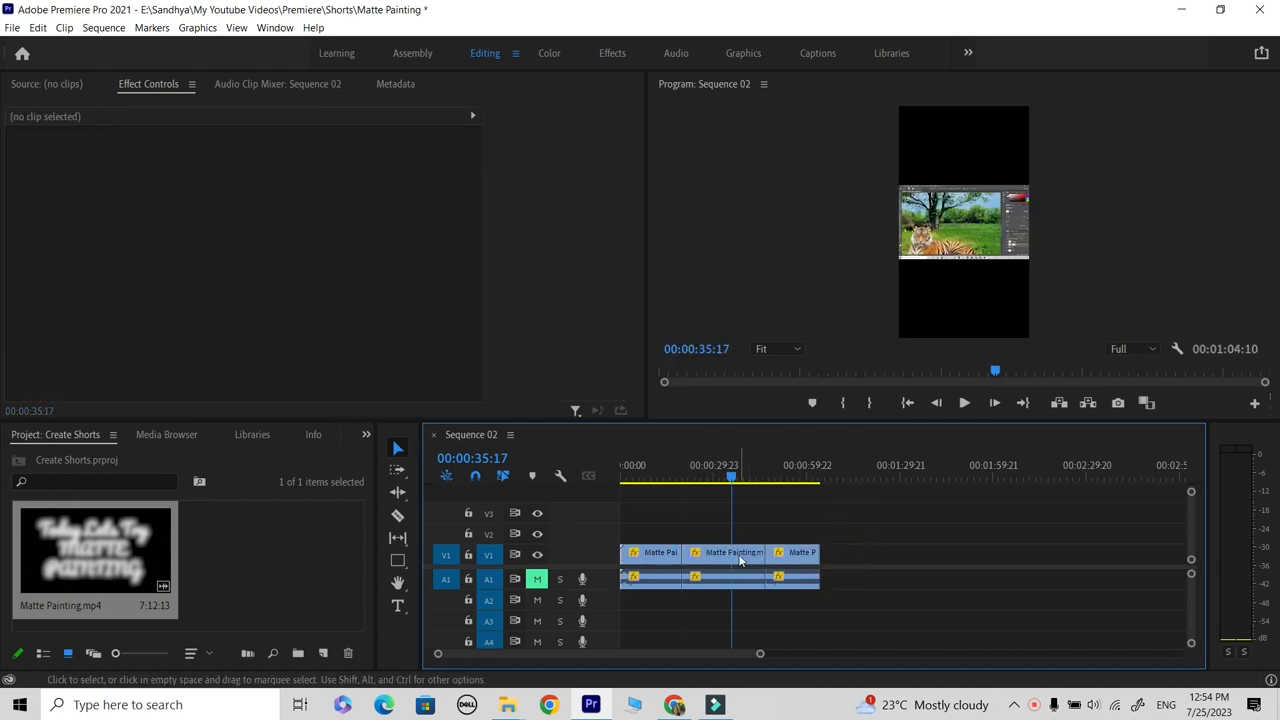
# - Nest all three Matte Painting segments into one sequence, keeping the default name
pyautogui.moveTo(856, 538); pyautogui.dragTo(700, 590)
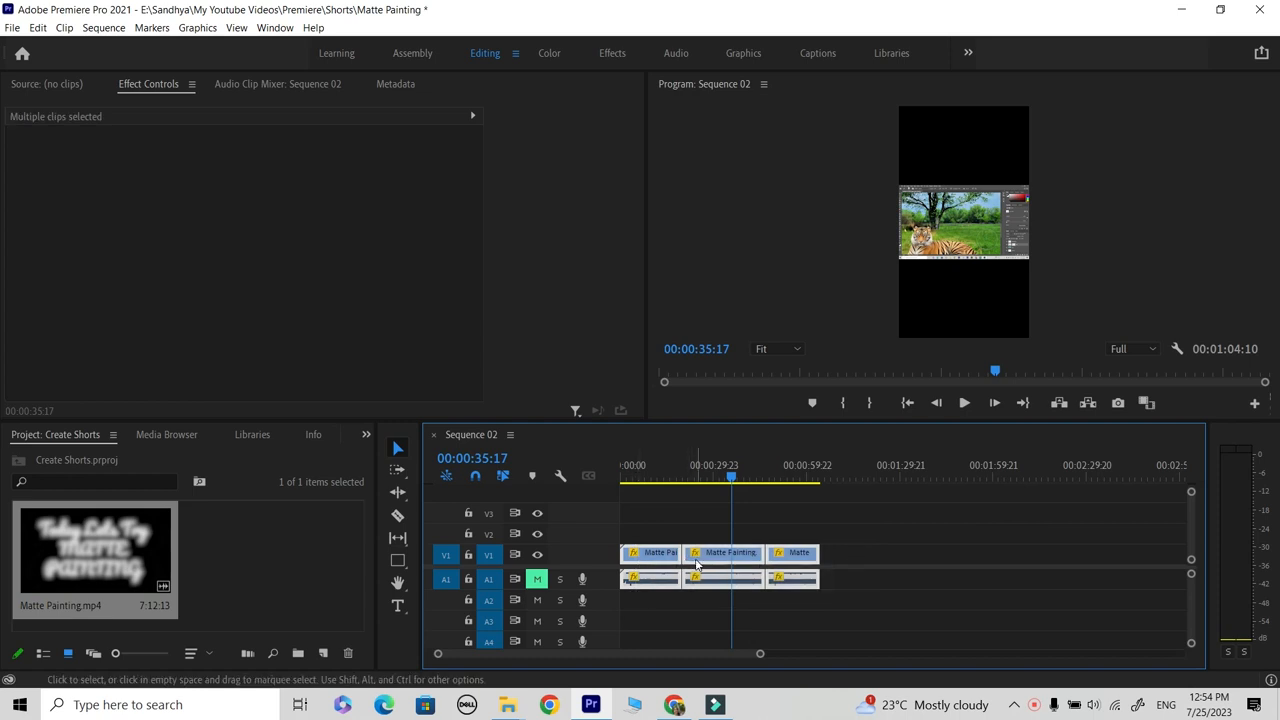
pyautogui.rightClick(697, 570)
pyautogui.click(794, 326)
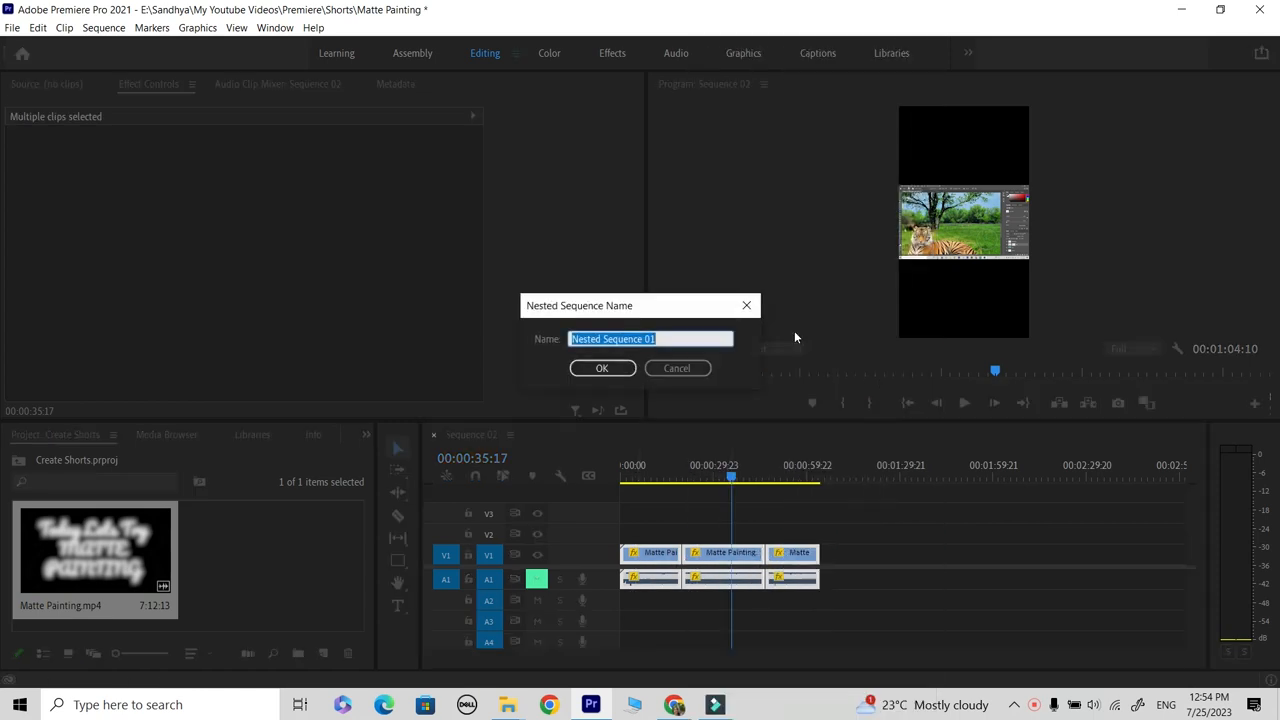
pyautogui.click(601, 368)
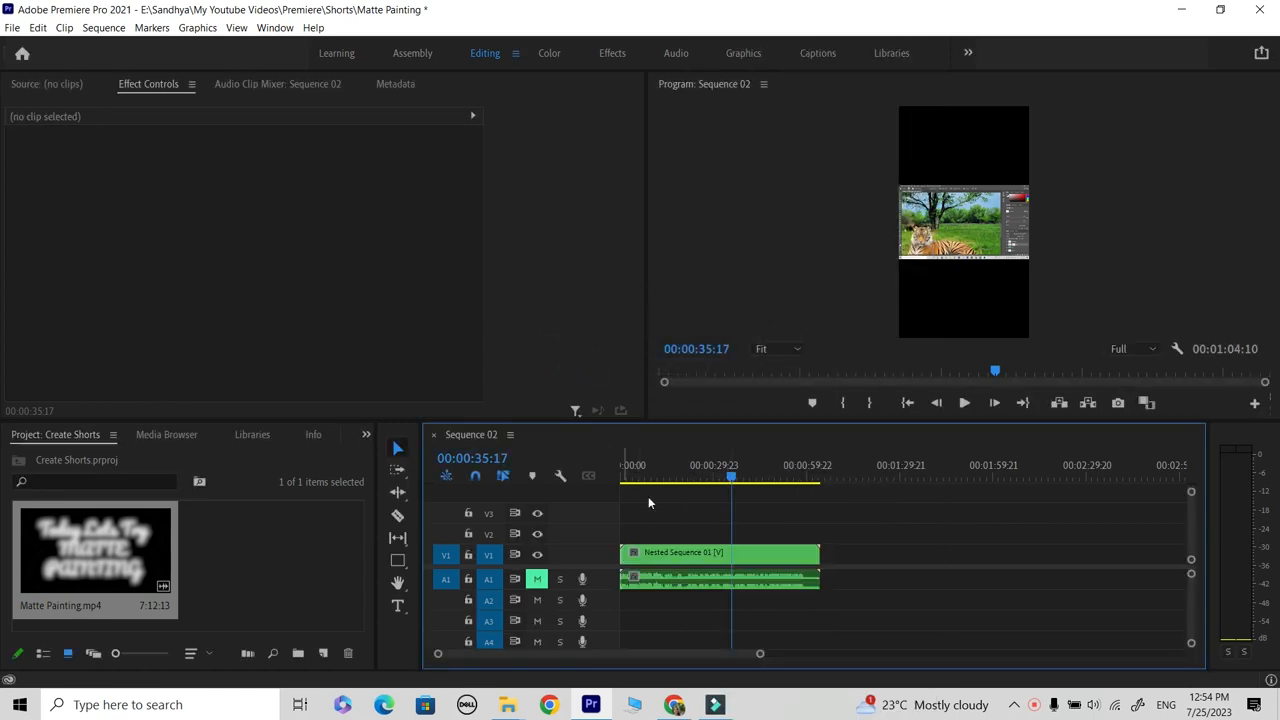
# - Set the nested sequence's speed to 300%
pyautogui.moveTo(730, 478); pyautogui.dragTo(696, 506)
pyautogui.click(732, 550)
pyautogui.rightClick(732, 550)
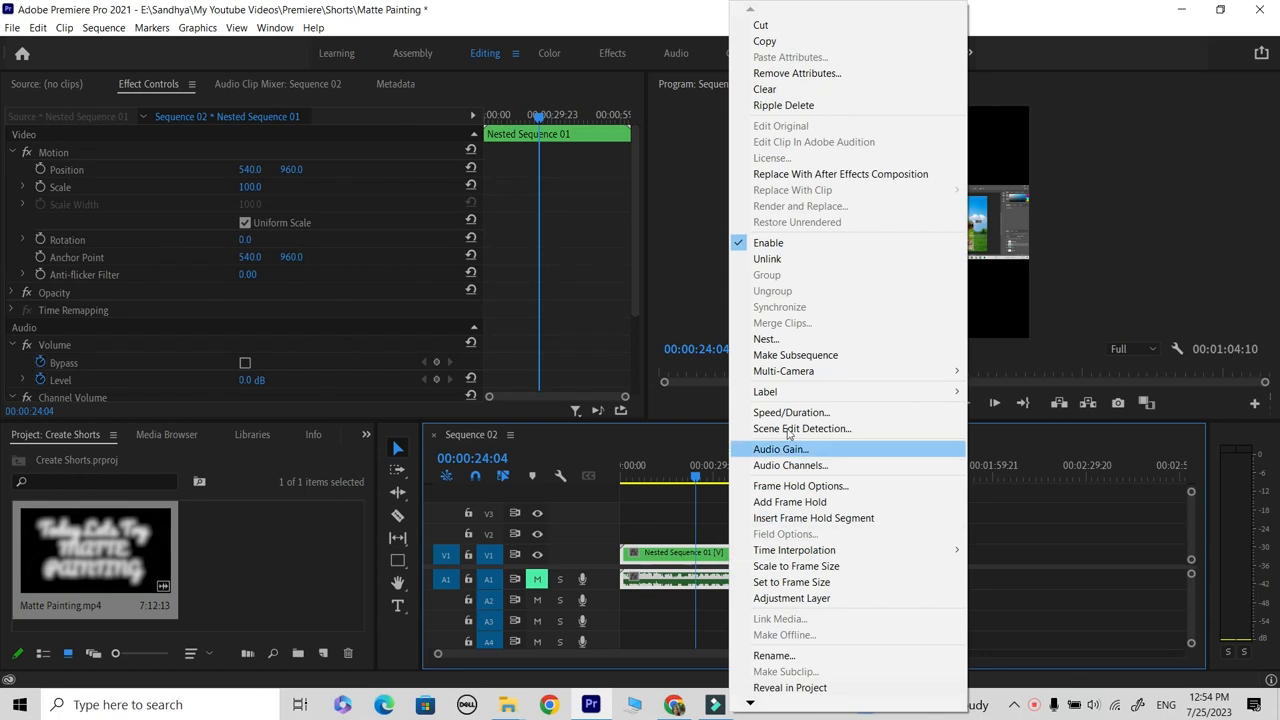
pyautogui.click(790, 420)
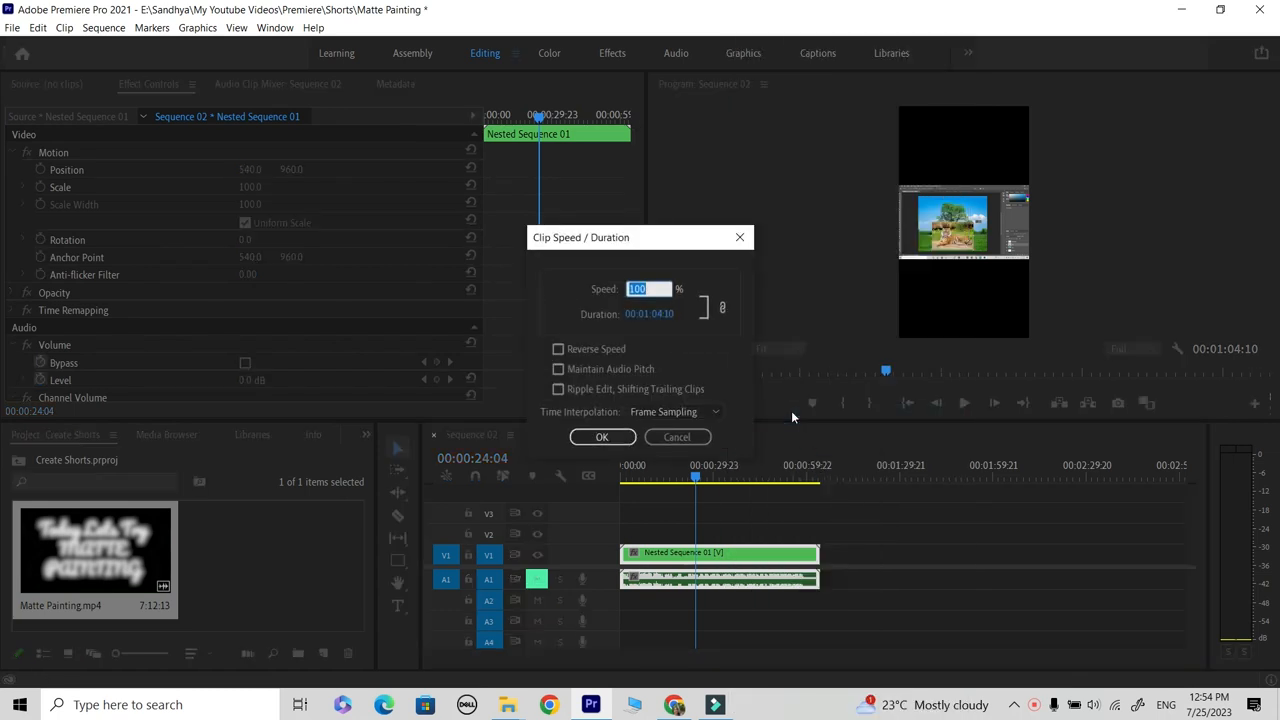
pyautogui.write('300')
pyautogui.press('Return')
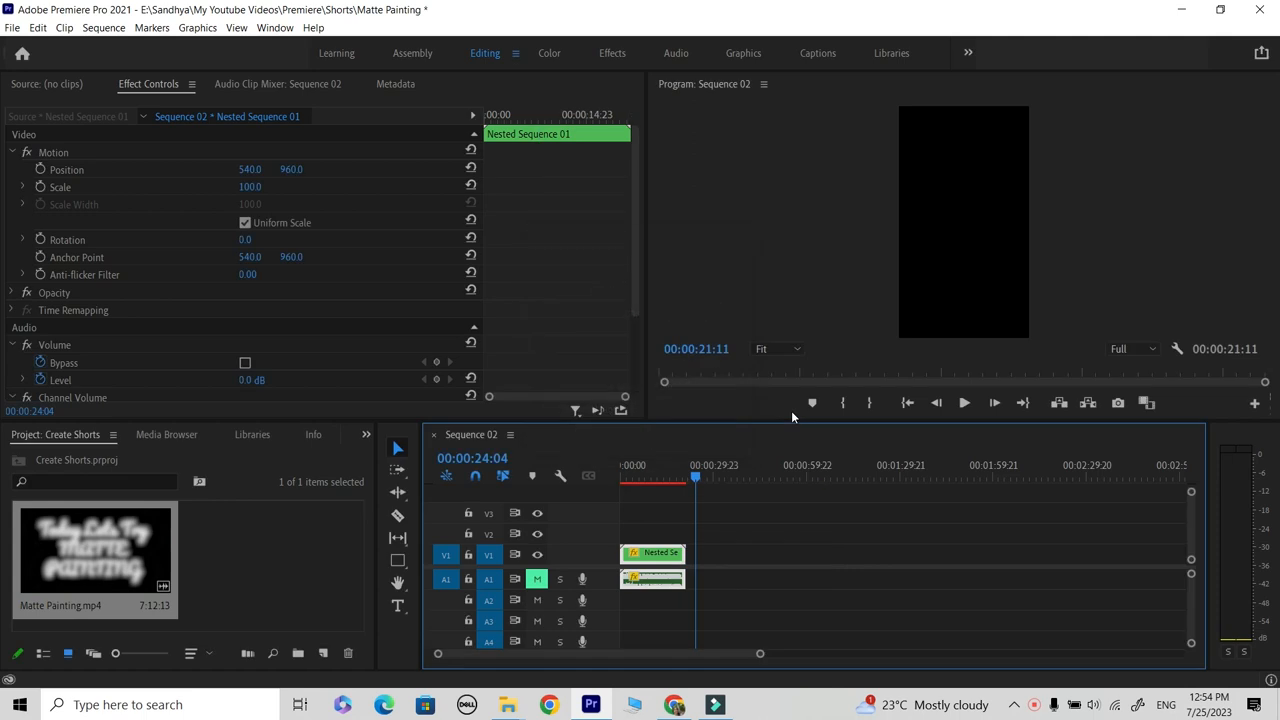
# - Play the nested sequence from the beginning to check its pace
pyautogui.moveTo(694, 478); pyautogui.dragTo(596, 504)
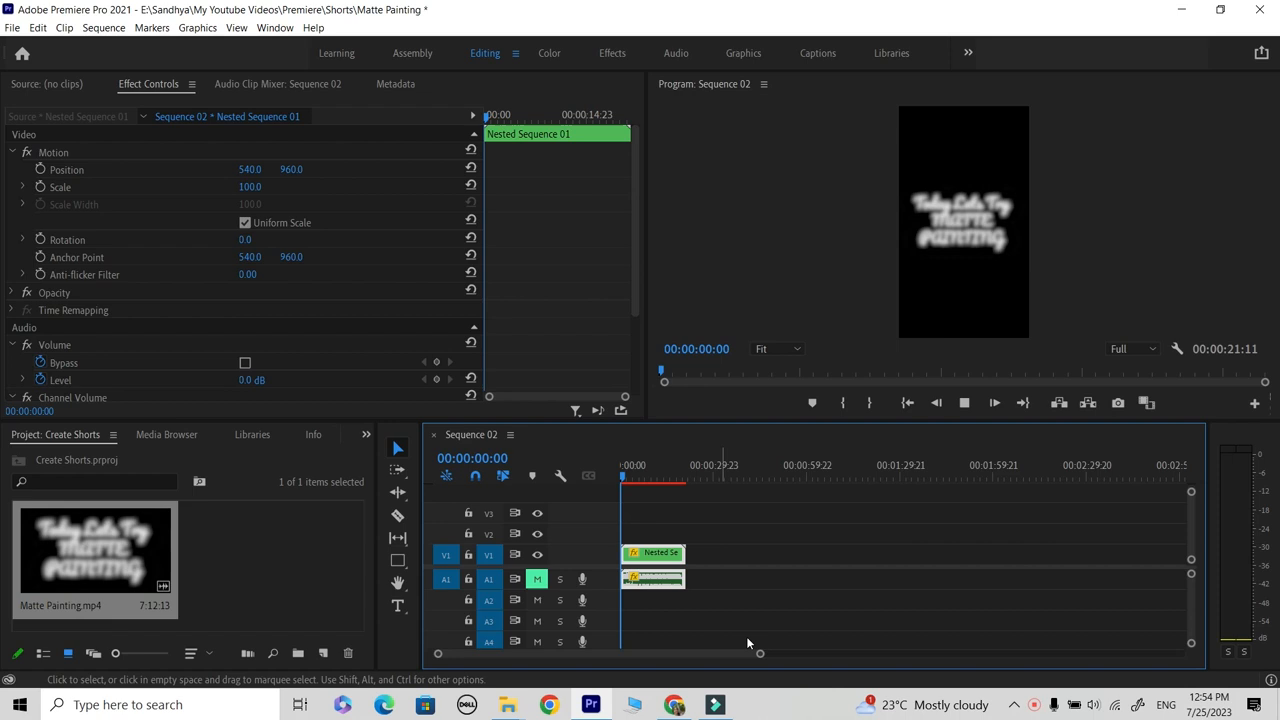
pyautogui.moveTo(760, 653); pyautogui.dragTo(683, 675)
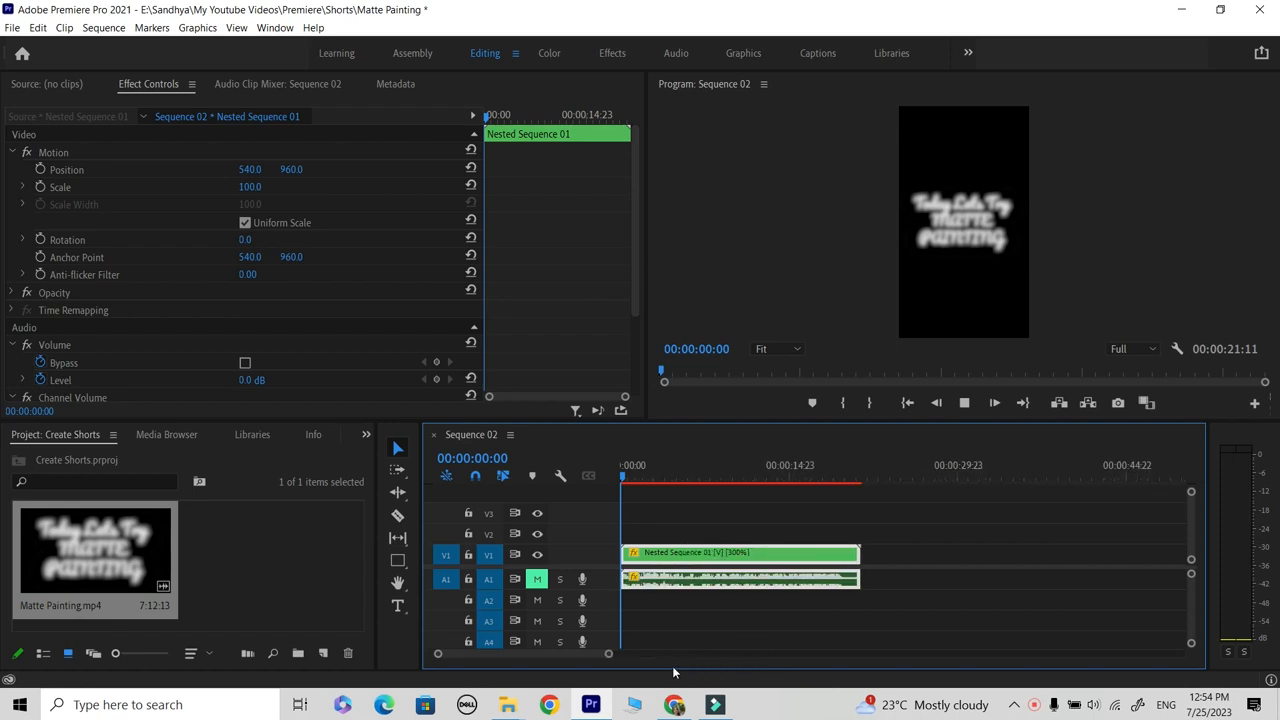
pyautogui.moveTo(621, 482); pyautogui.dragTo(540, 488)
pyautogui.press('space')
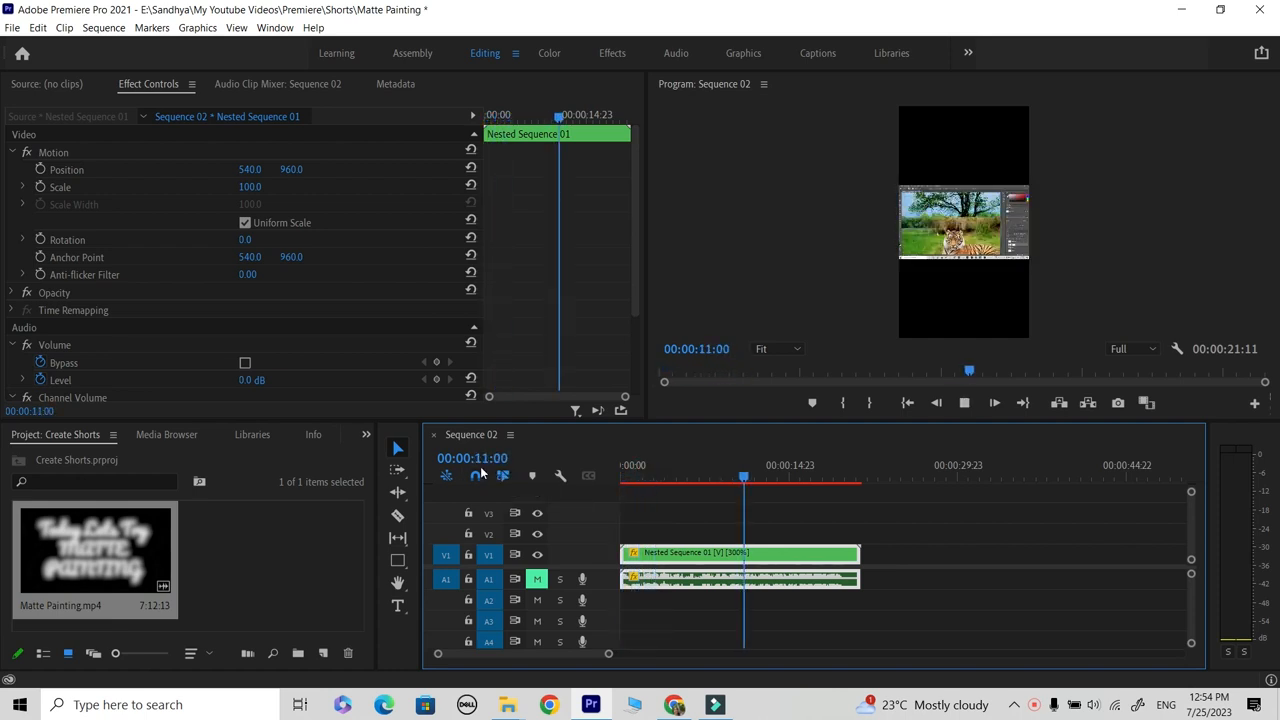
pyautogui.press('space')
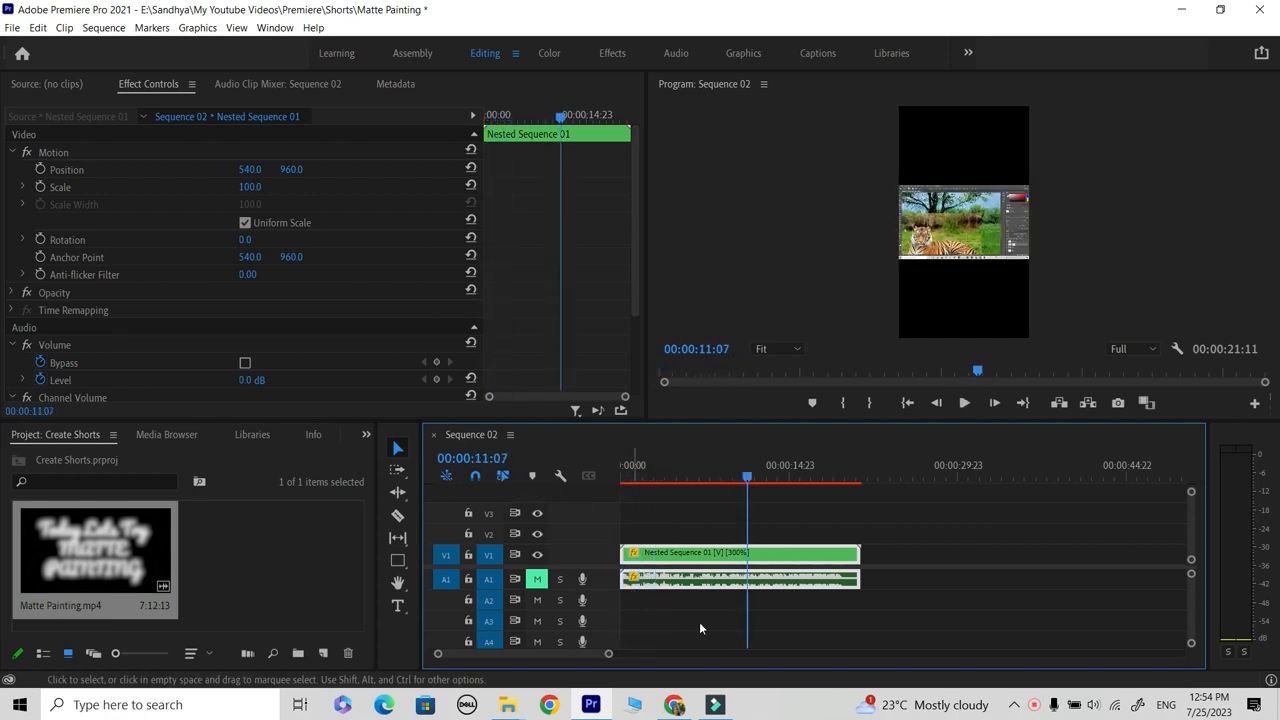
# - Set the nested sequence's speed to 200%
pyautogui.rightClick(767, 563)
pyautogui.click(824, 420)
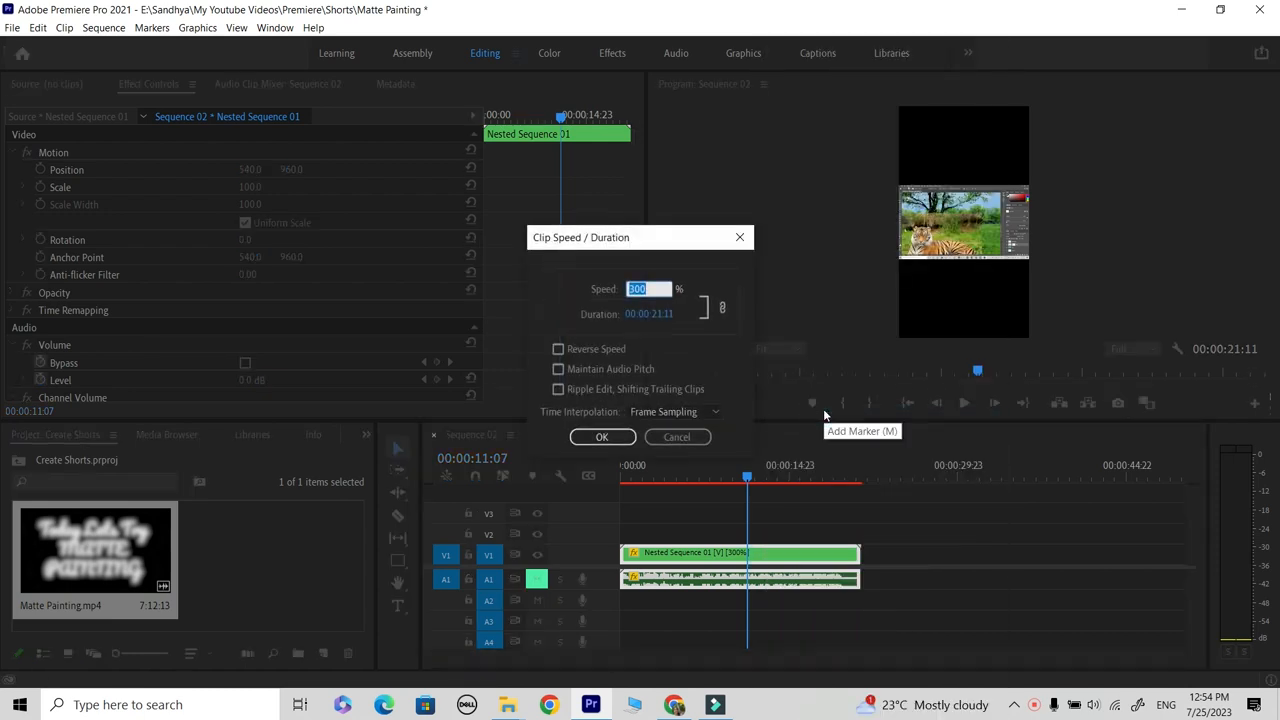
pyautogui.press('Return')
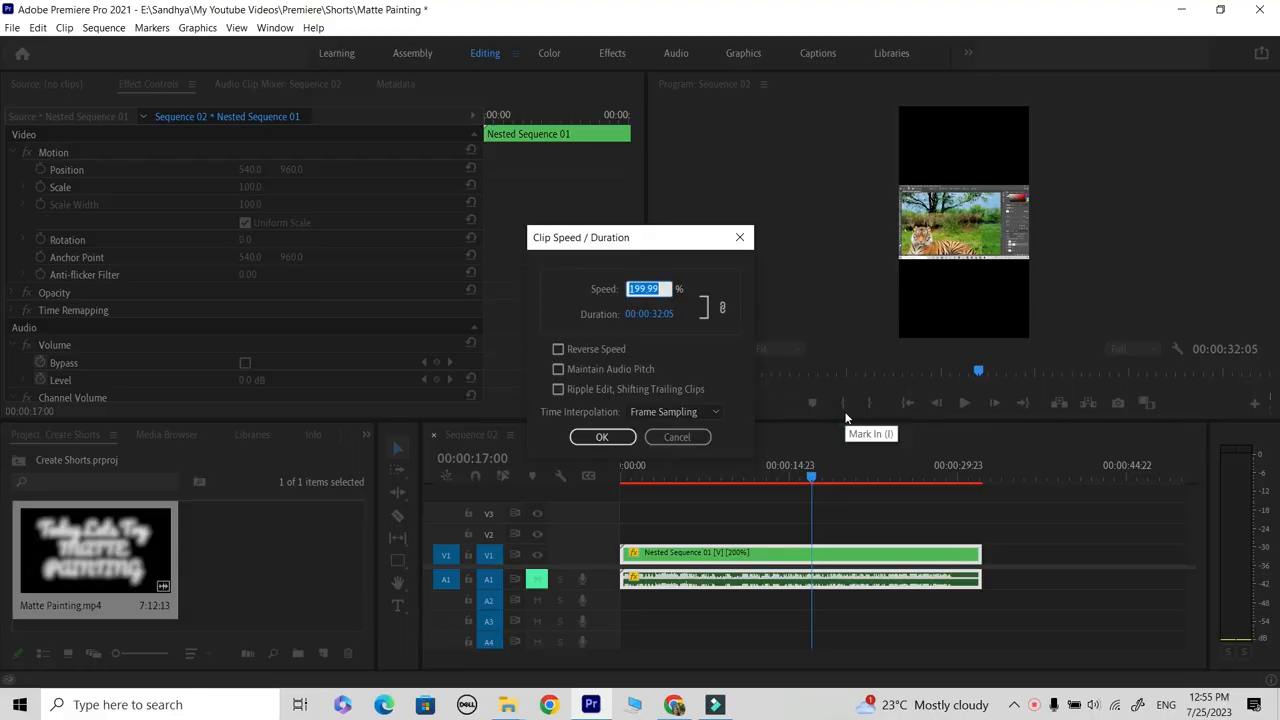
# - Set the nested sequence's speed to 150% and play part of it to check the pace
pyautogui.write('0')
pyautogui.press('Return')
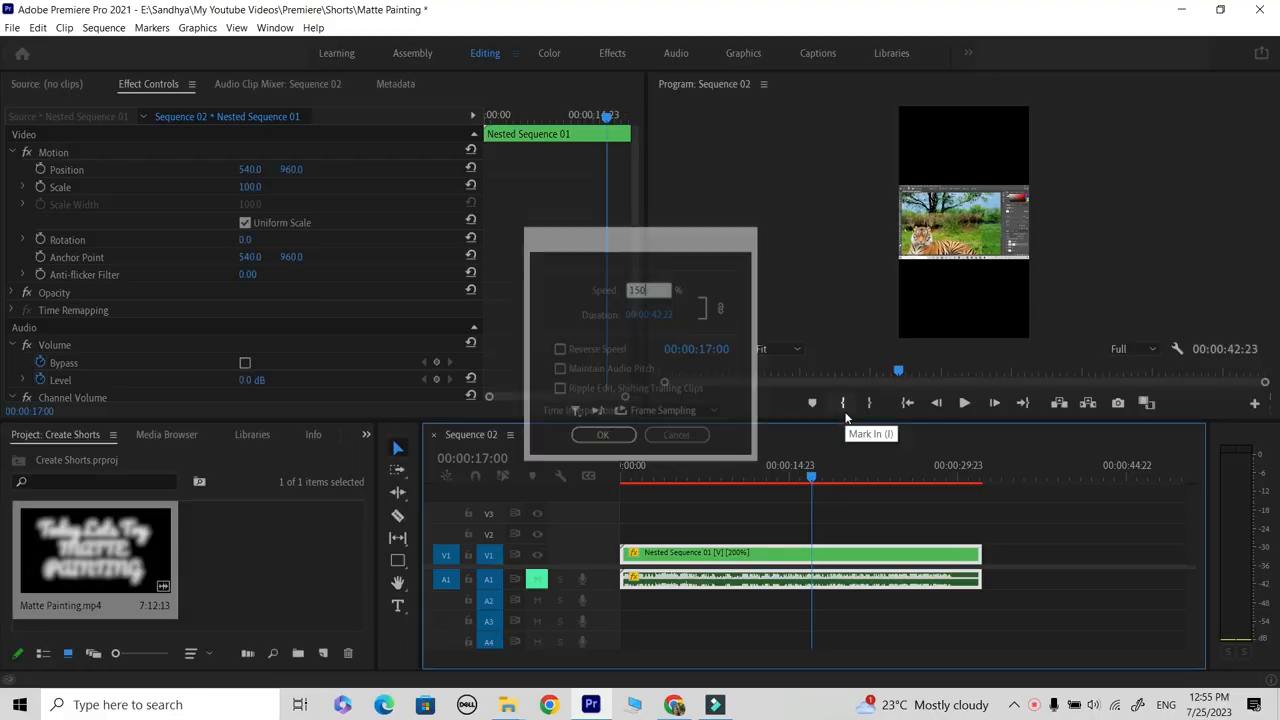
pyautogui.click(888, 594)
pyautogui.press('space')
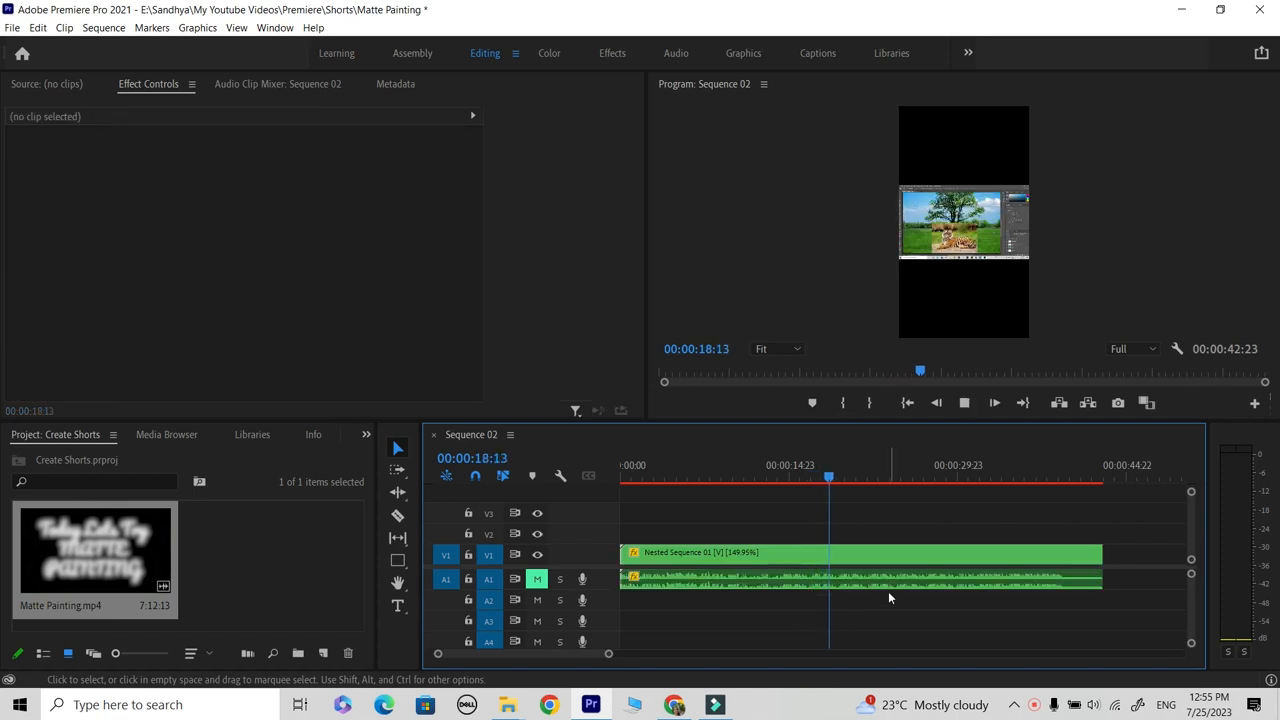
pyautogui.press('space')
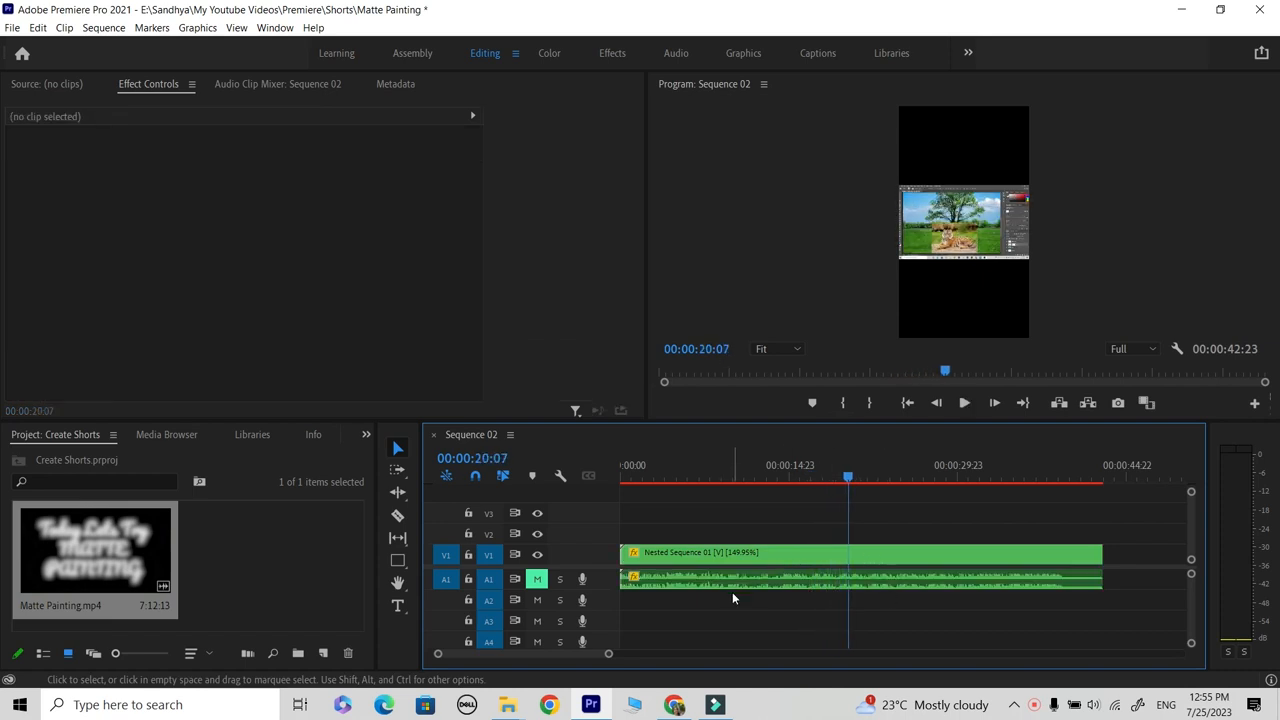
# - Import the Subscribe Shorts video from the Premiere folder's Youtube subfolder and place it on track V2 from the start of the sequence
pyautogui.rightClick(249, 573)
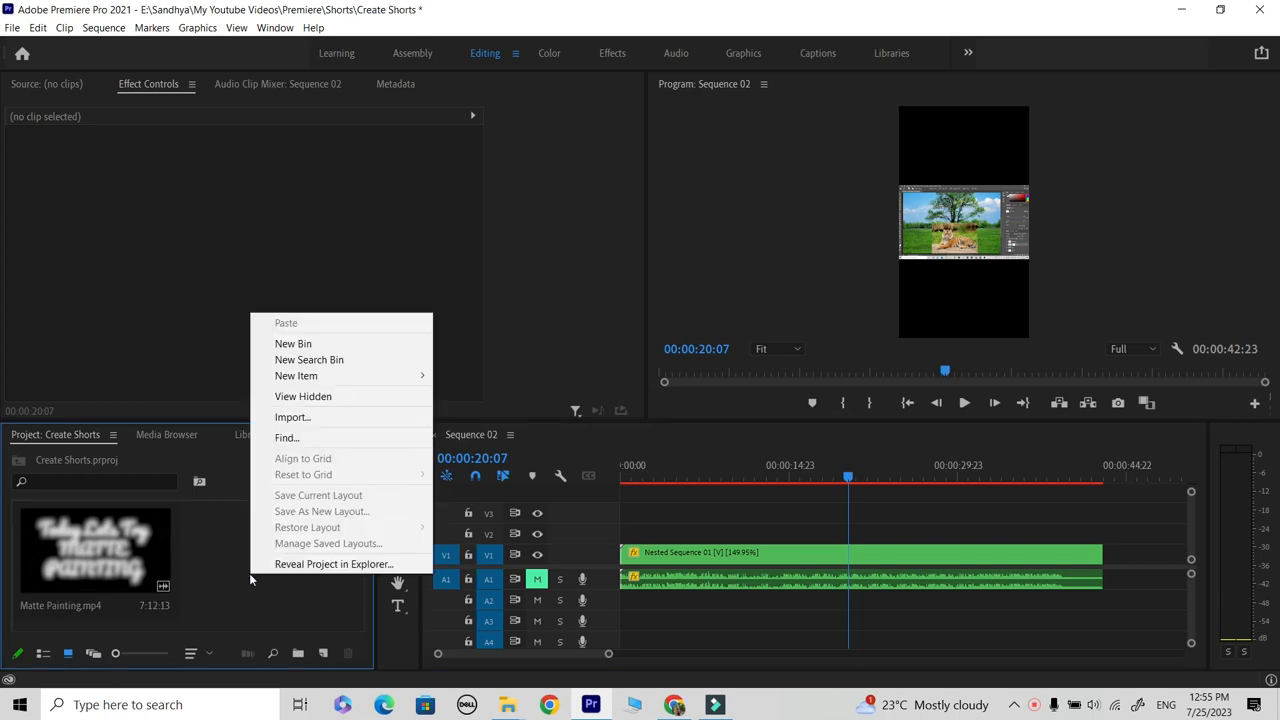
pyautogui.click(225, 597)
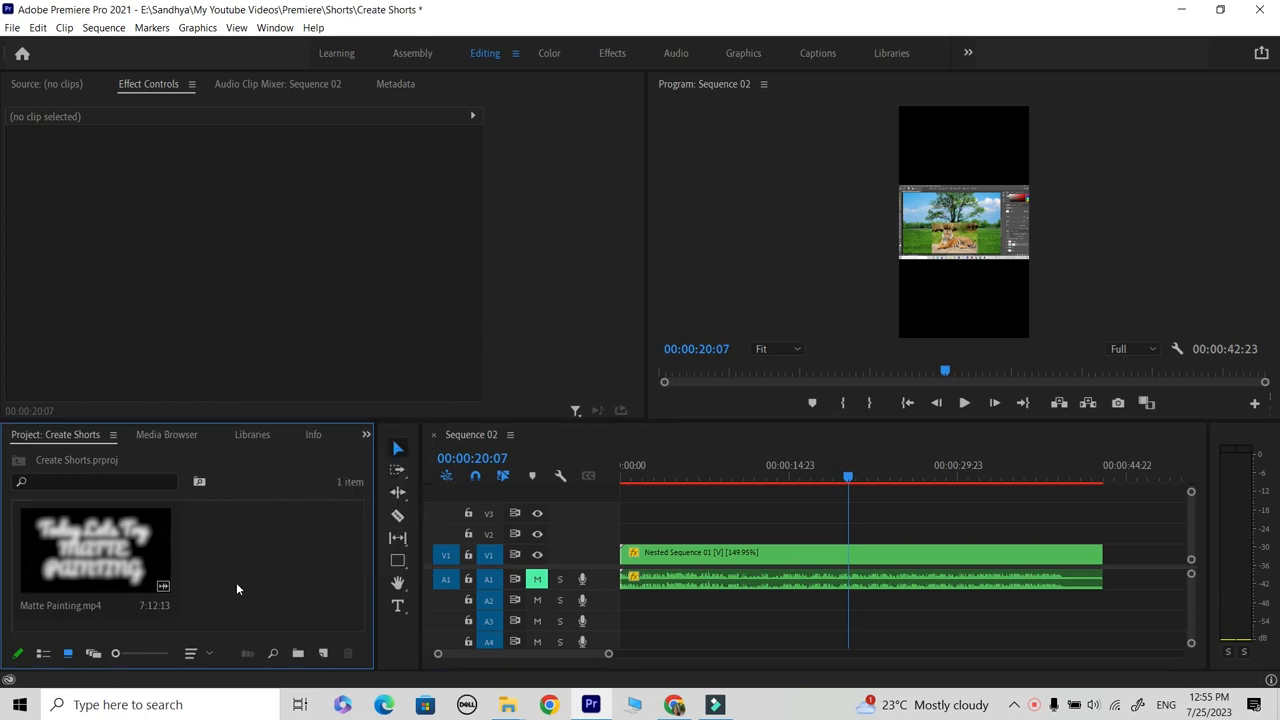
pyautogui.moveTo(374, 530); pyautogui.dragTo(432, 530)
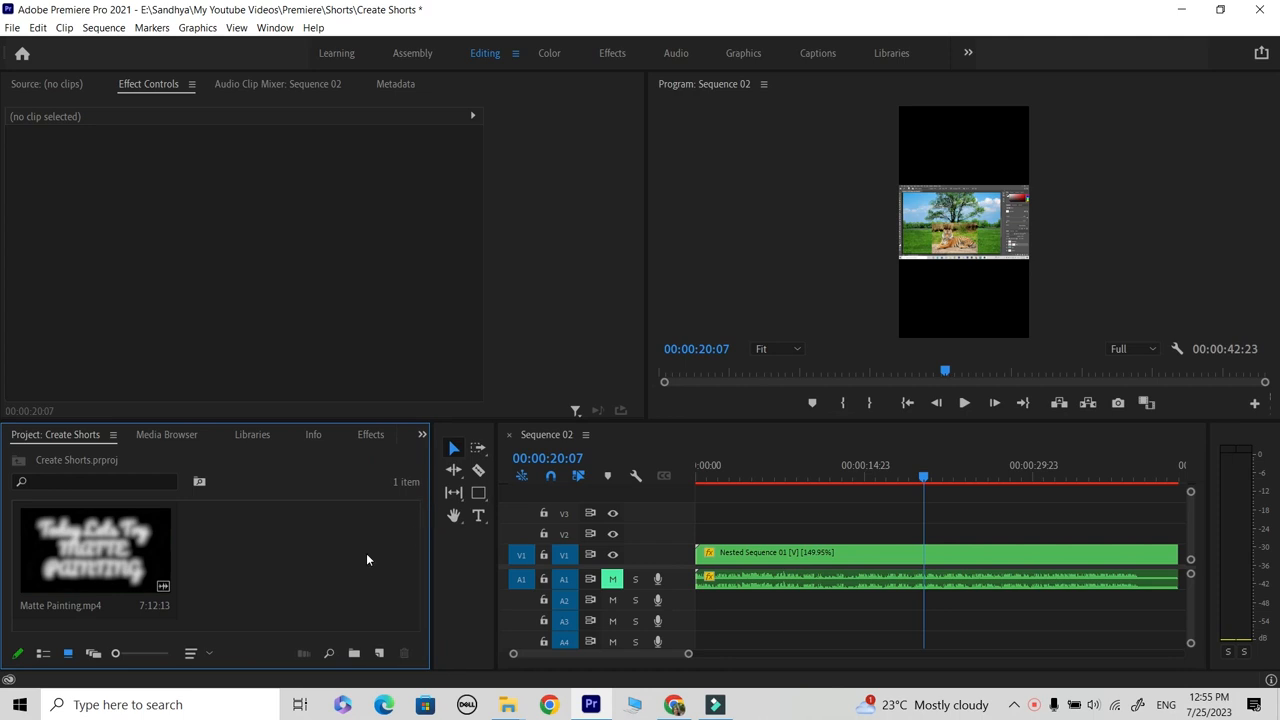
pyautogui.rightClick(296, 572)
pyautogui.click(371, 414)
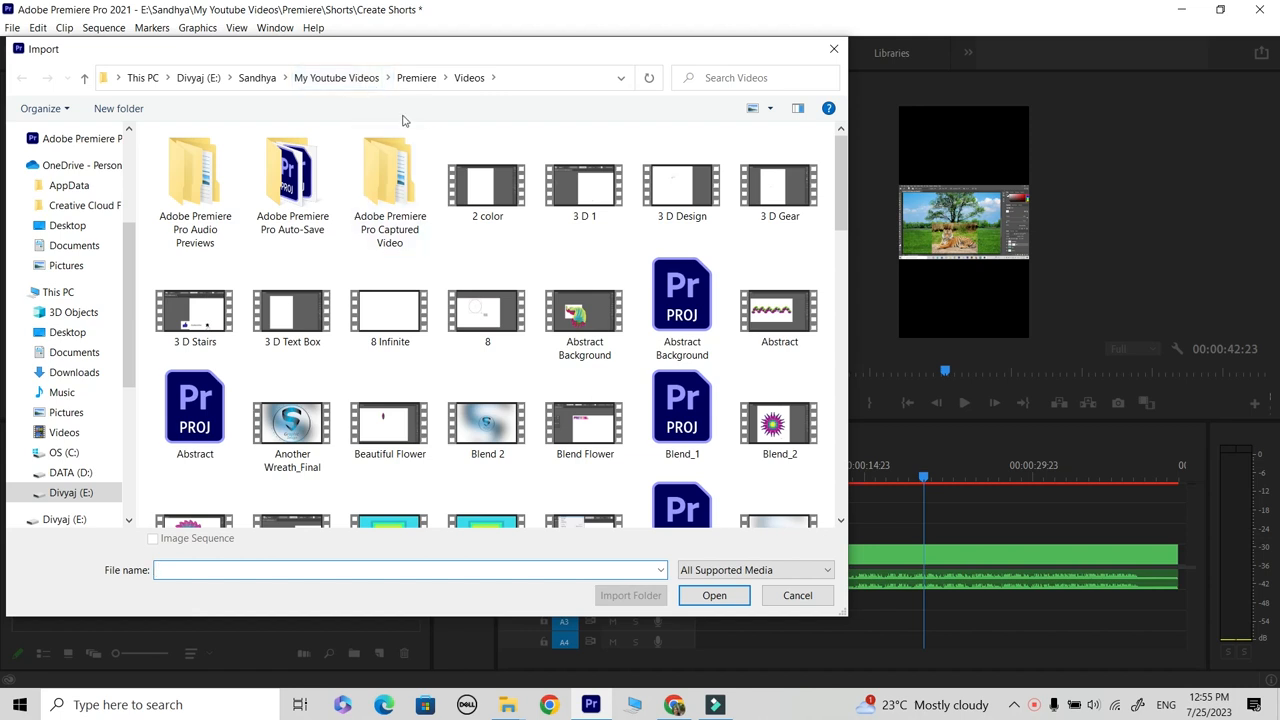
pyautogui.click(407, 85)
pyautogui.doubleClick(218, 247)
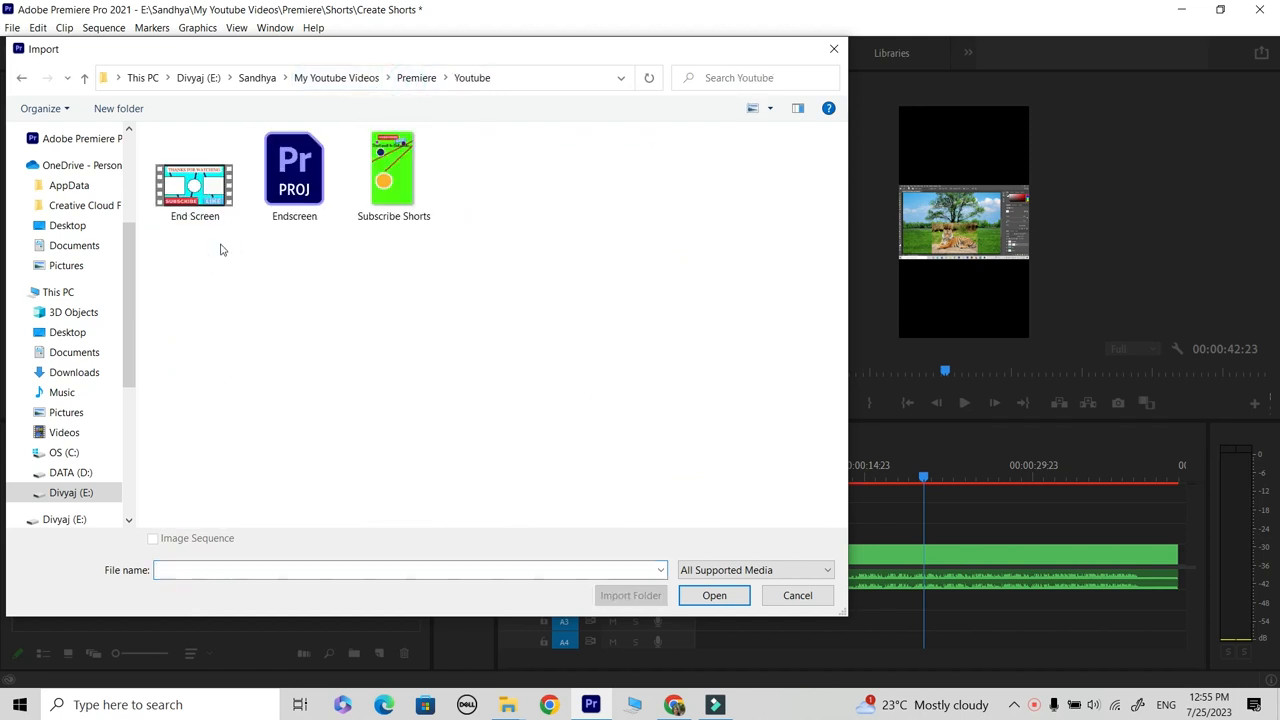
pyautogui.click(389, 180)
pyautogui.click(712, 595)
pyautogui.moveTo(258, 570); pyautogui.dragTo(666, 527)
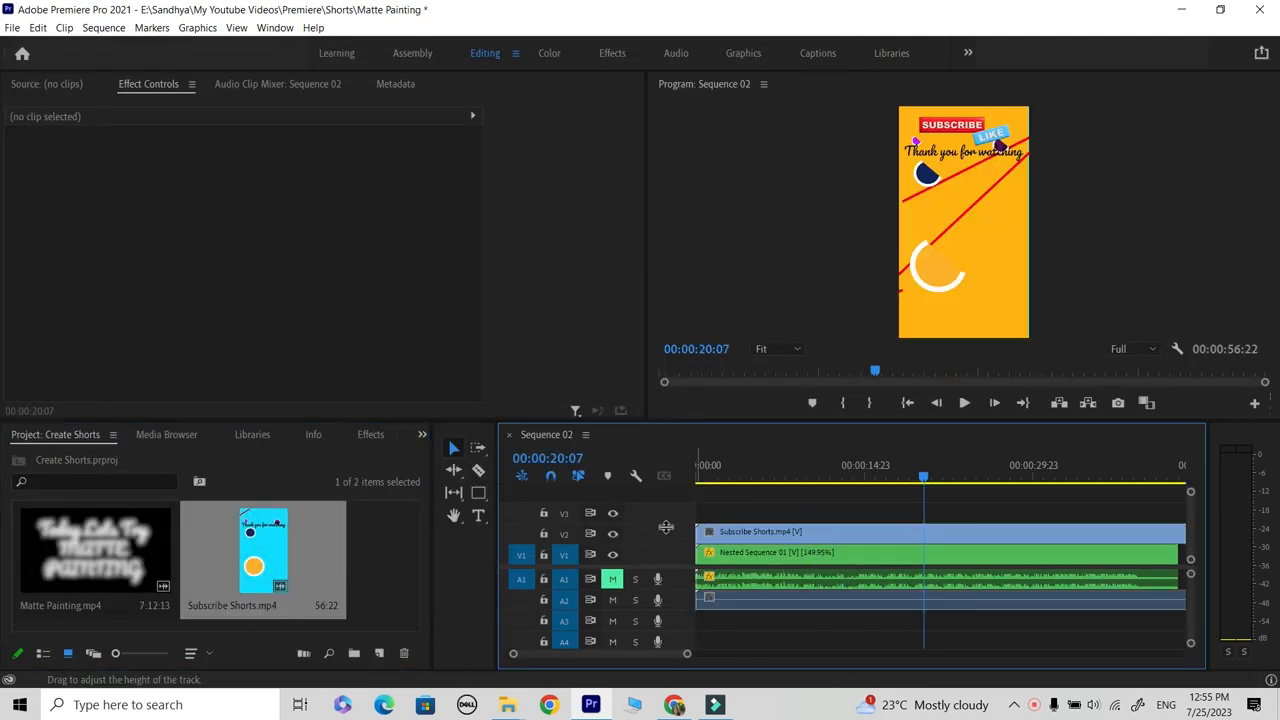
# - Put the nested sequence on V2 above the Subscribe Shorts clip on V1 and play part of it to check
pyautogui.moveTo(852, 556); pyautogui.dragTo(797, 532)
pyautogui.press('space')
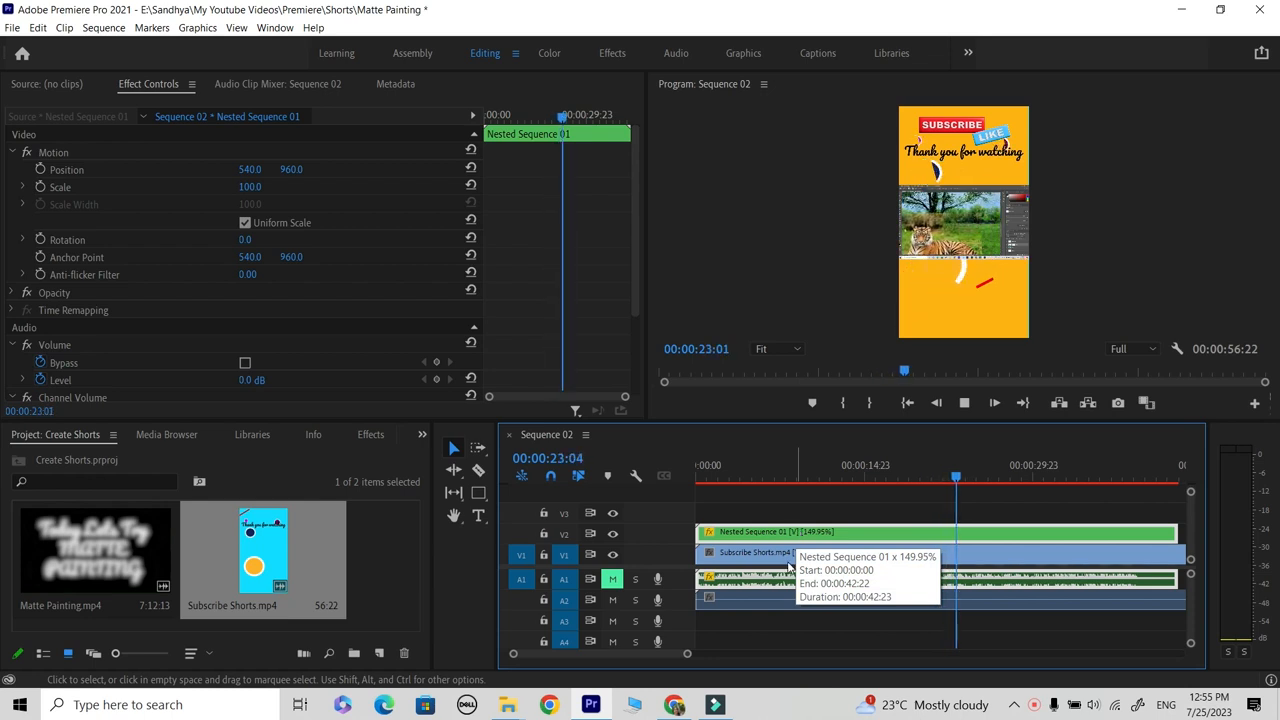
pyautogui.moveTo(686, 655); pyautogui.dragTo(842, 673)
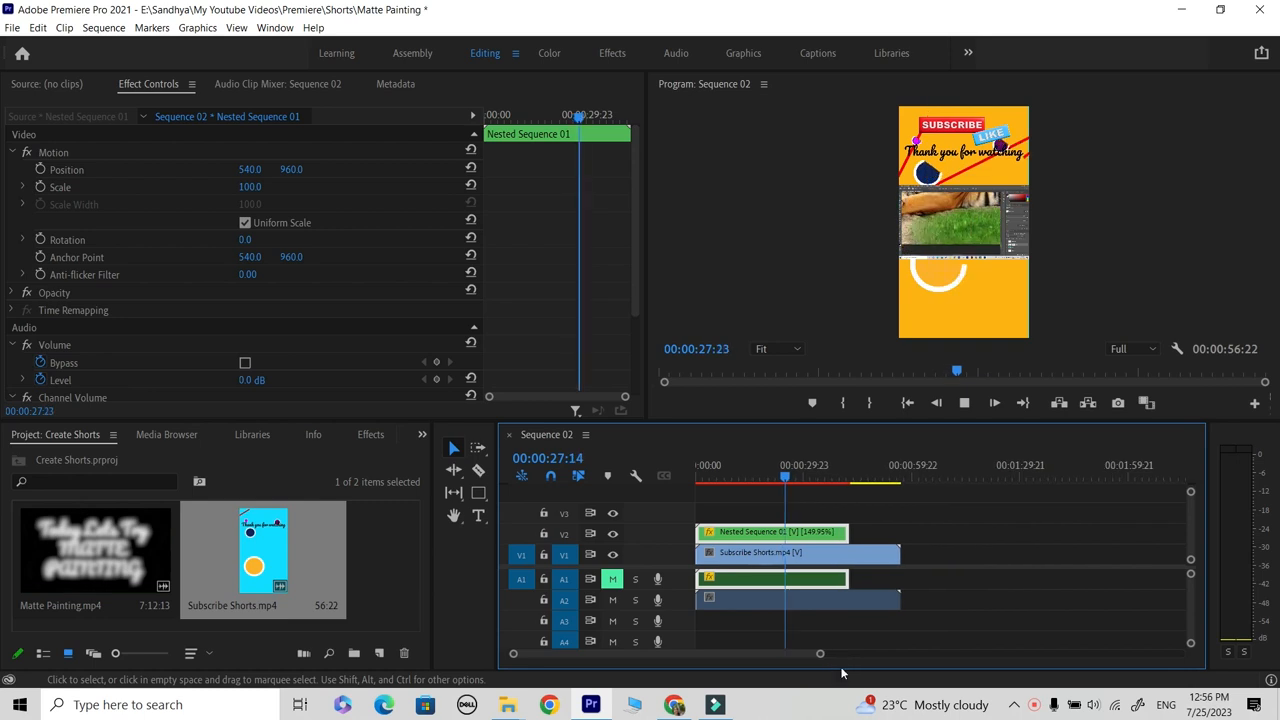
pyautogui.press('space')
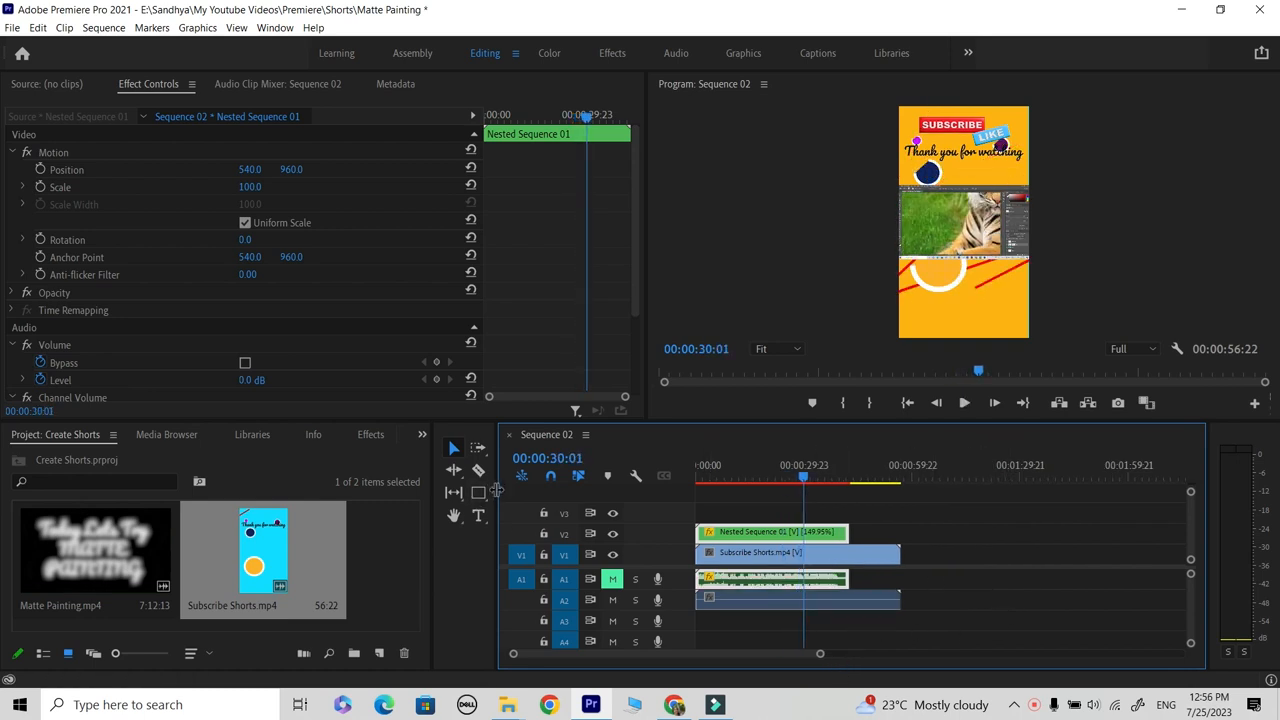
# - Split the Subscribe Shorts clip at the end of the nested sequence, delete the excess part and play briefly to check
pyautogui.moveTo(494, 491); pyautogui.dragTo(482, 500)
pyautogui.click(453, 515)
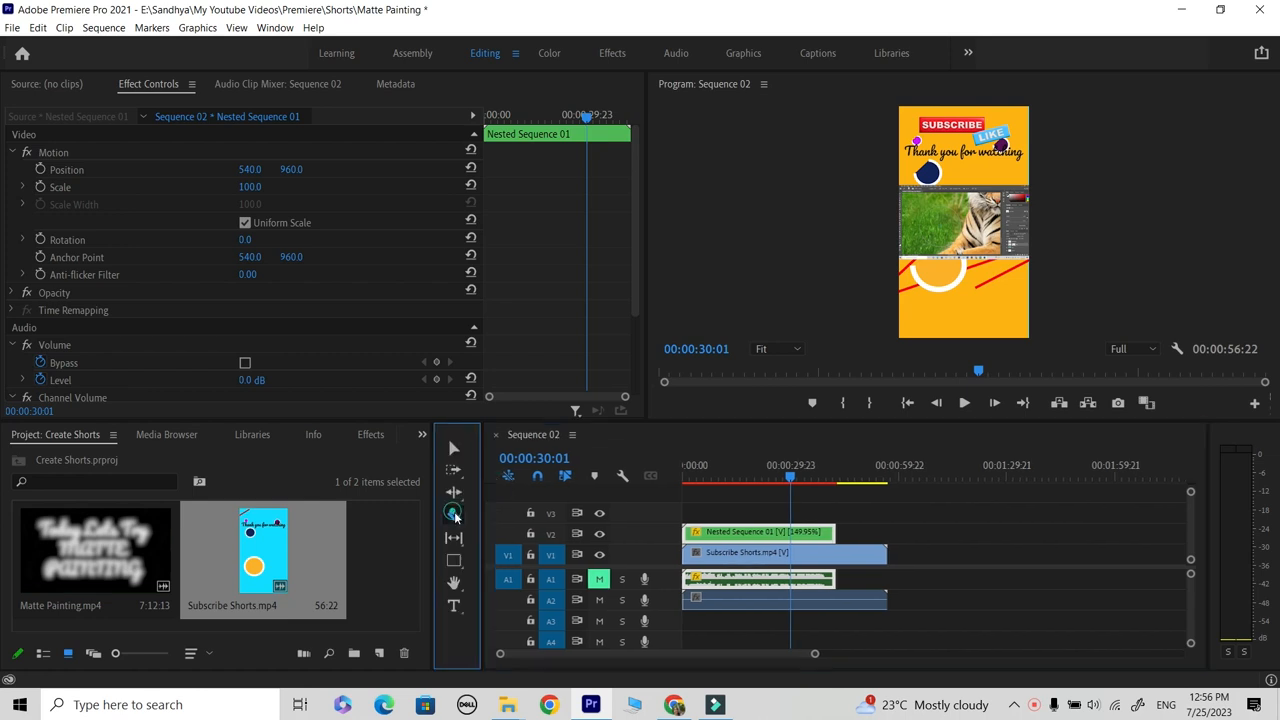
pyautogui.click(840, 552)
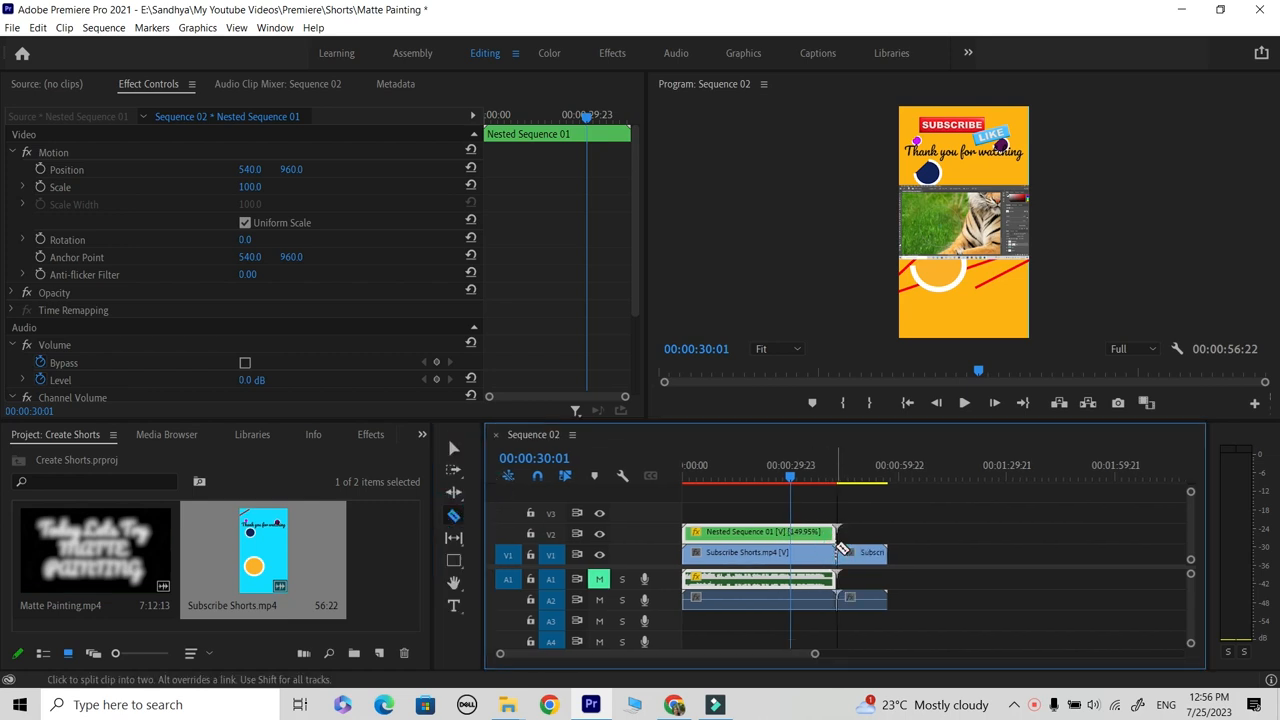
pyautogui.click(455, 449)
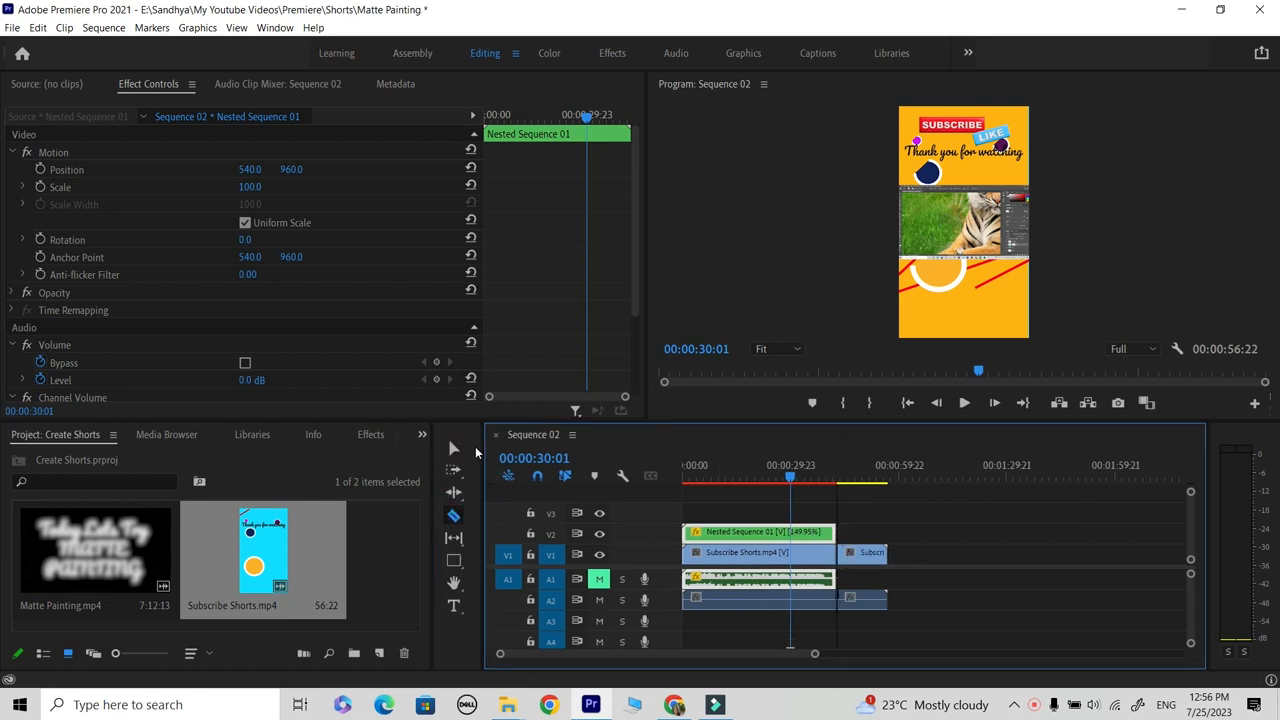
pyautogui.click(849, 556)
pyautogui.press('Delete')
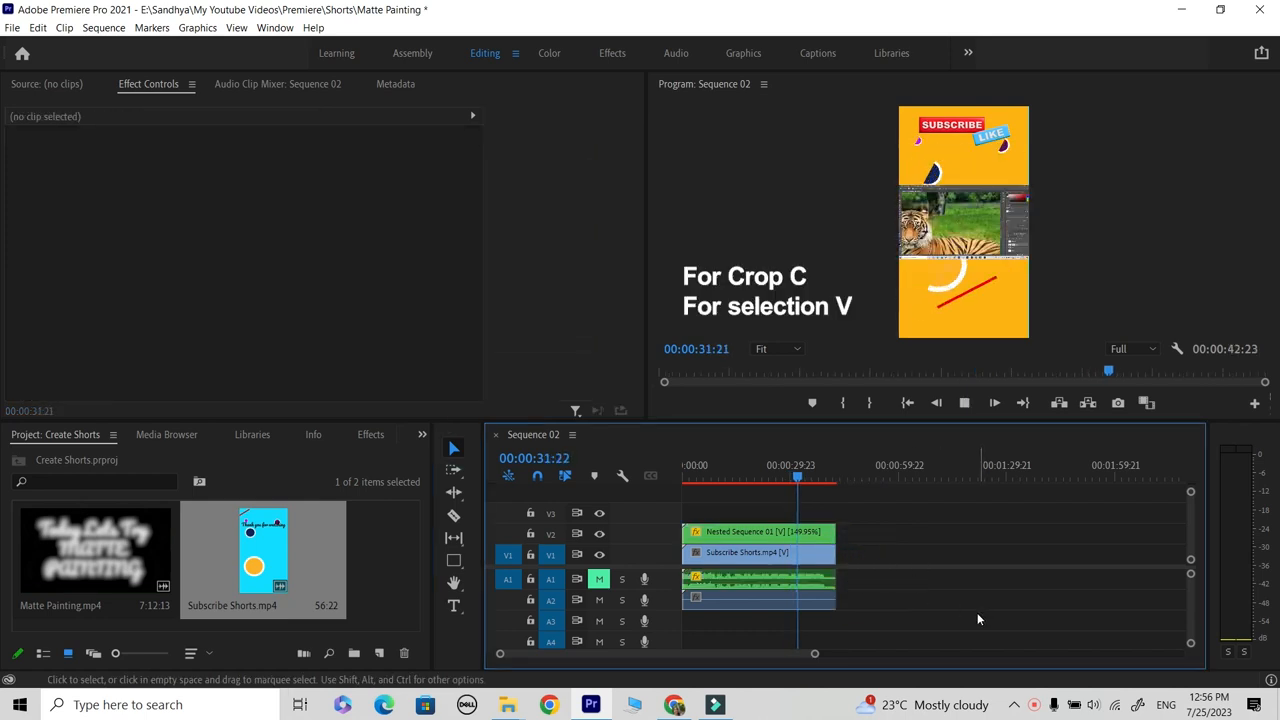
pyautogui.press('space')
# - Import "The Monuments and Tunnels in Goa and Hampi - Bail Bonds" from the Music folder's Old subfolder and place it on A3 from the start
pyautogui.click(379, 576)
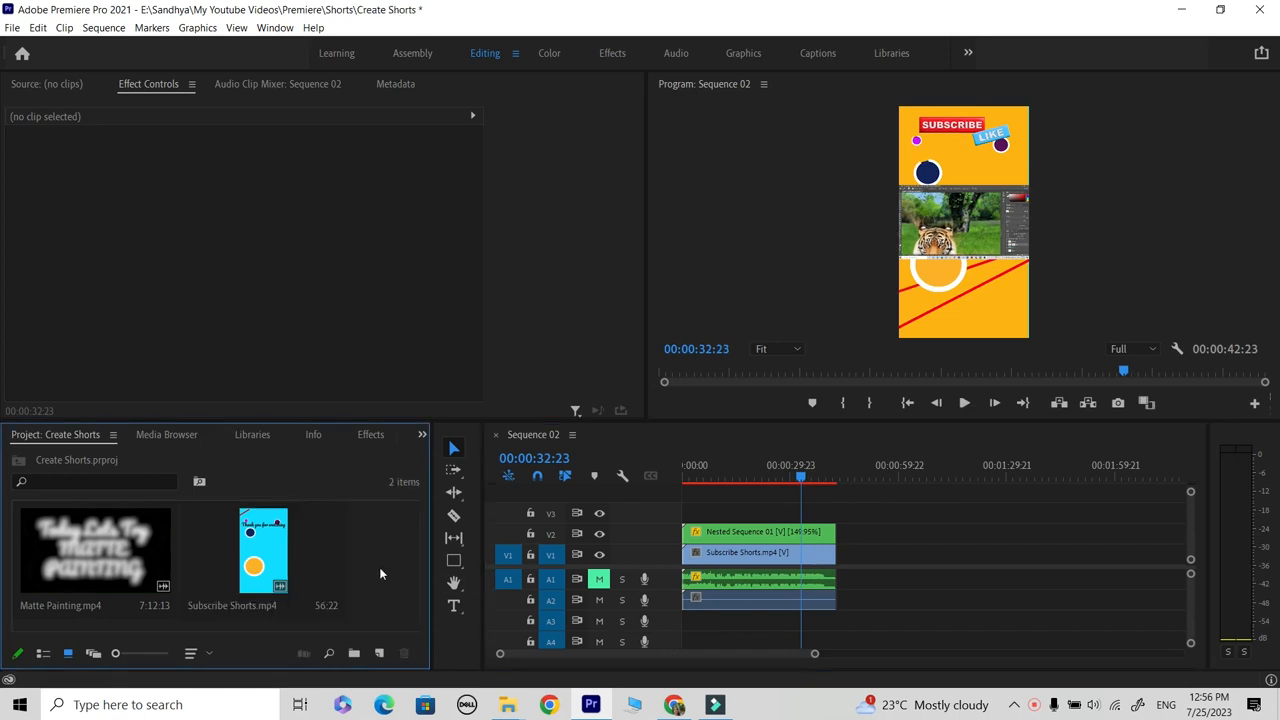
pyautogui.rightClick(379, 567)
pyautogui.click(420, 408)
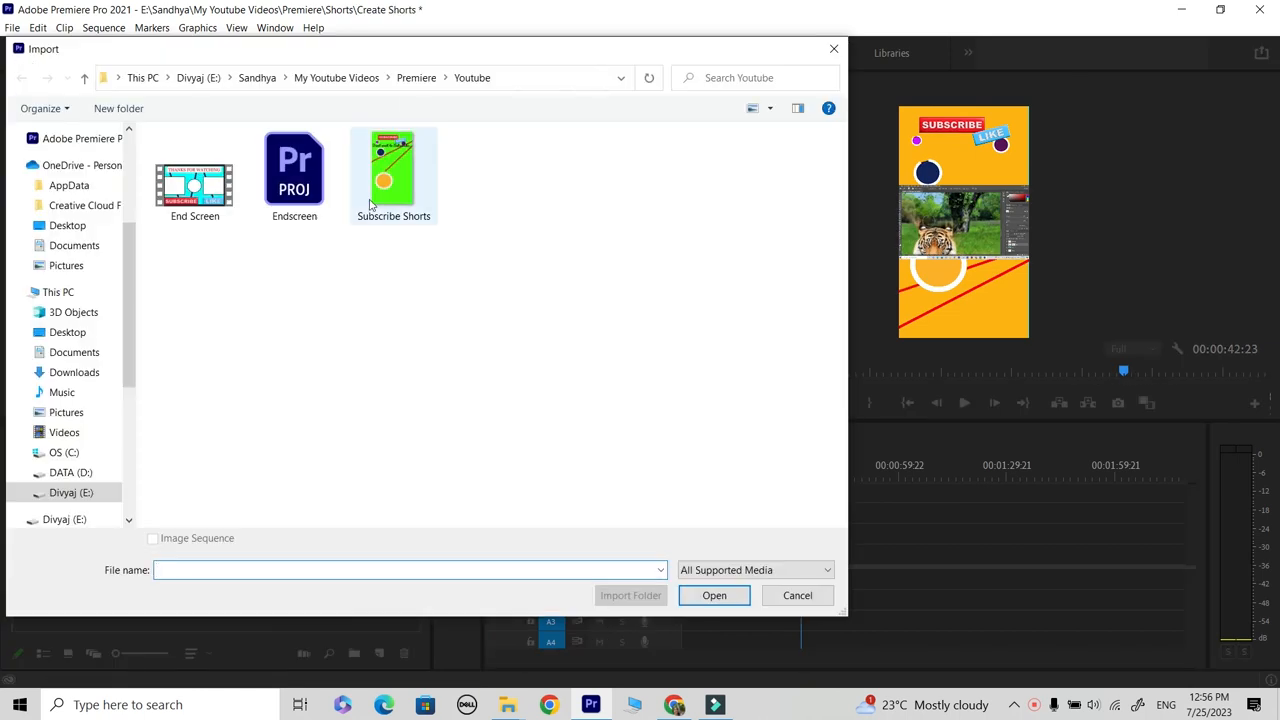
pyautogui.click(415, 79)
pyautogui.click(349, 88)
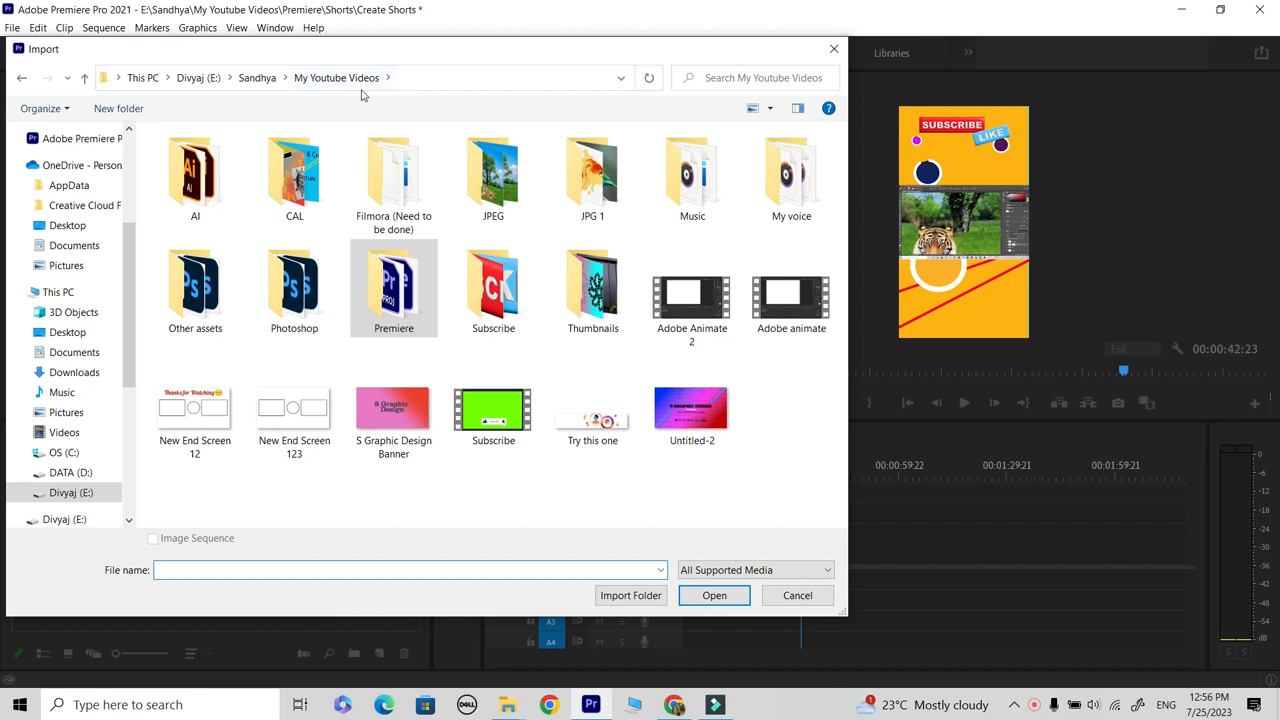
pyautogui.doubleClick(692, 175)
pyautogui.doubleClick(226, 198)
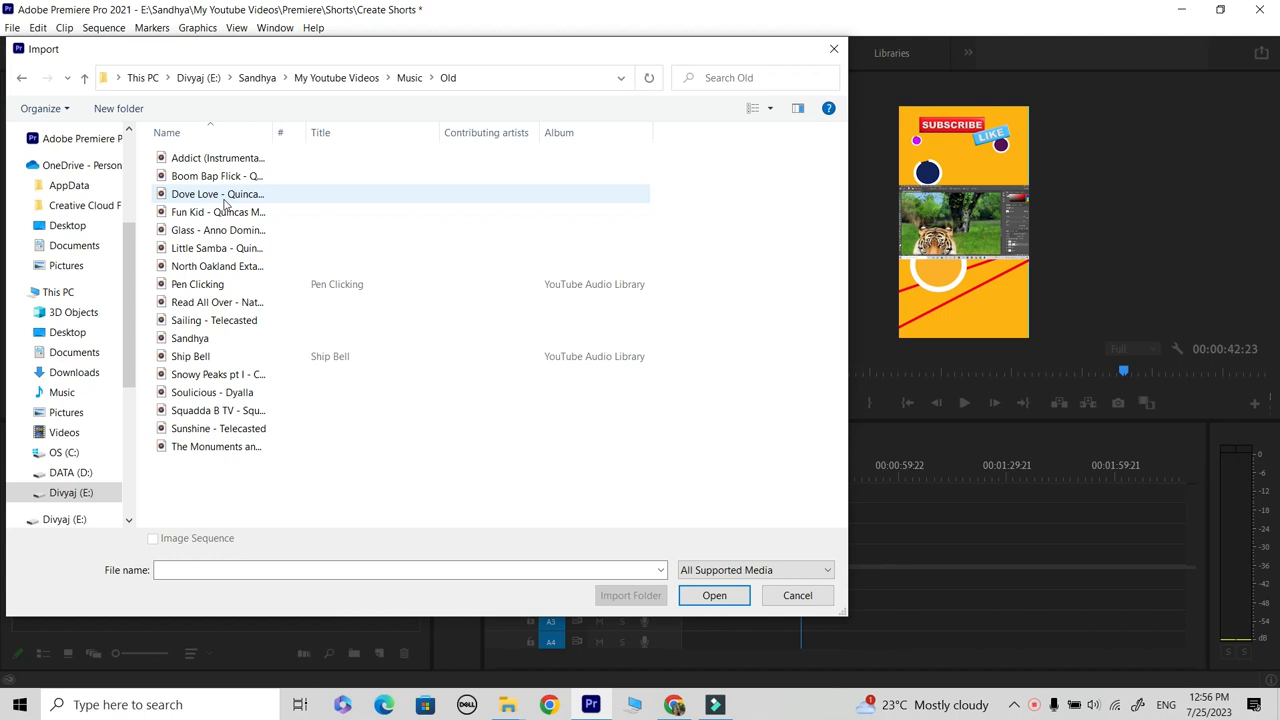
pyautogui.click(213, 446)
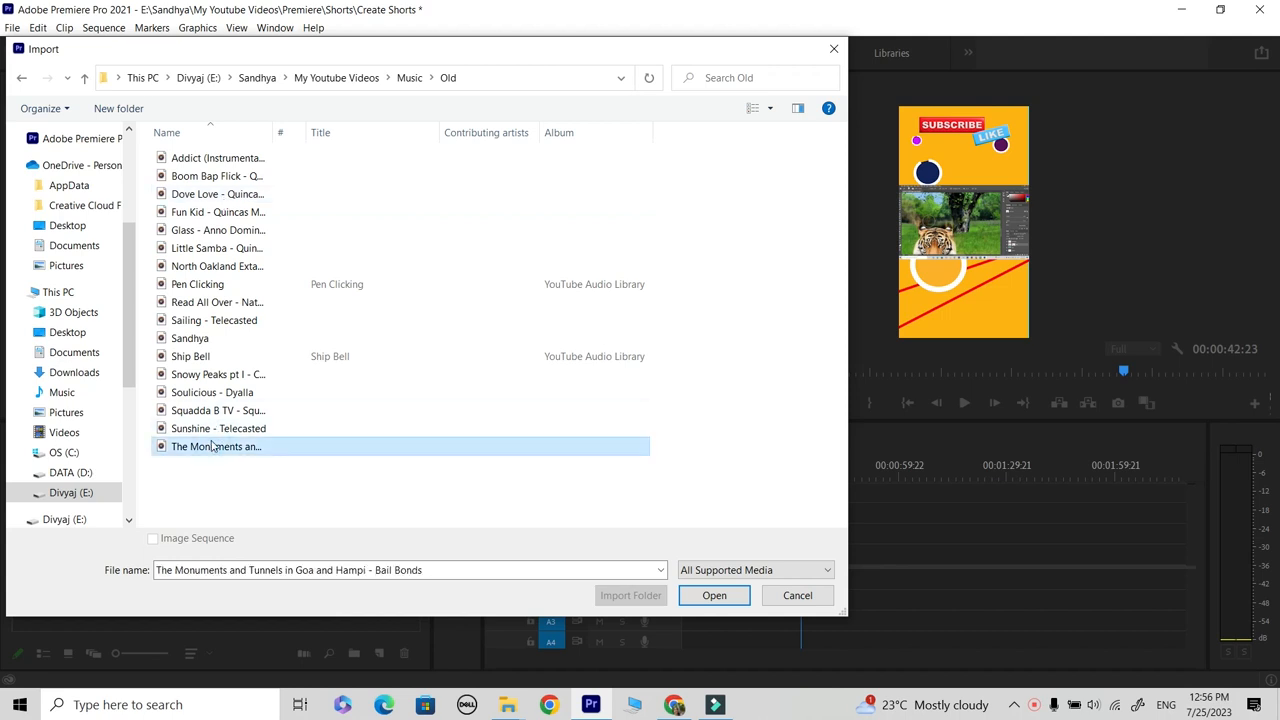
pyautogui.click(714, 595)
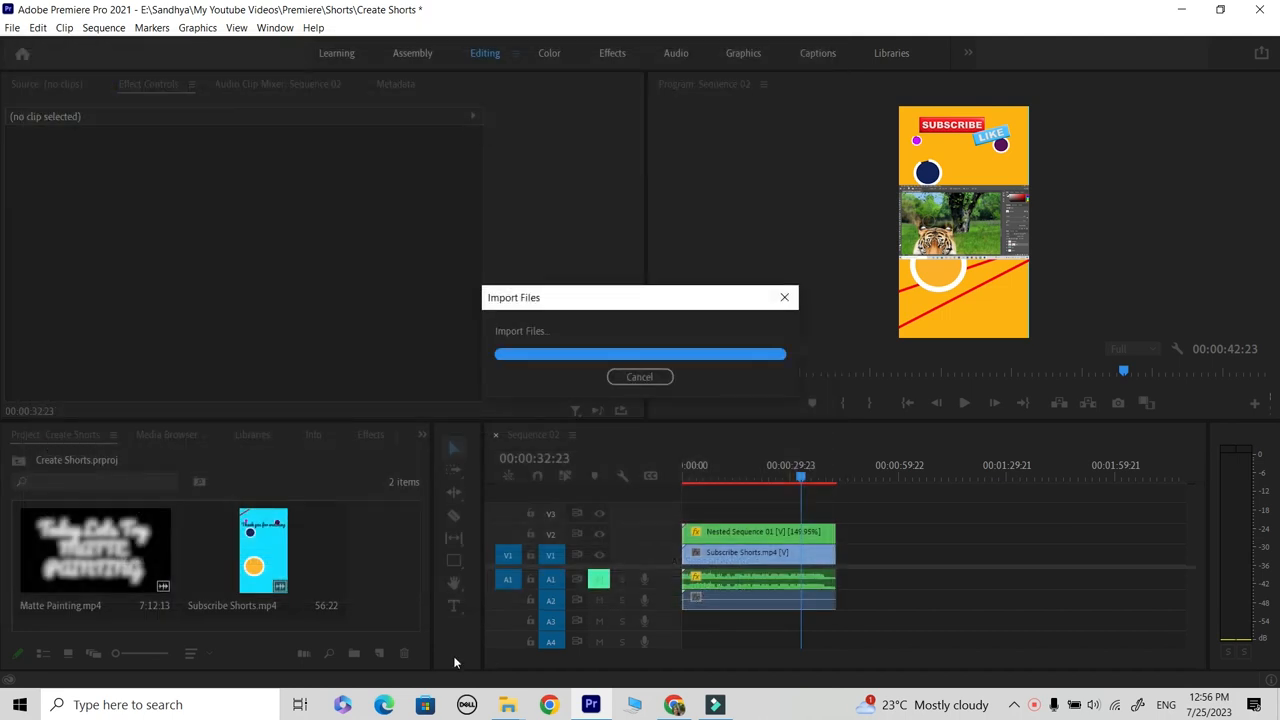
pyautogui.moveTo(683, 607); pyautogui.dragTo(686, 618)
# - Play the sequence's ending with the music, split the A3 music clip where the video ends and delete the remainder
pyautogui.press('space')
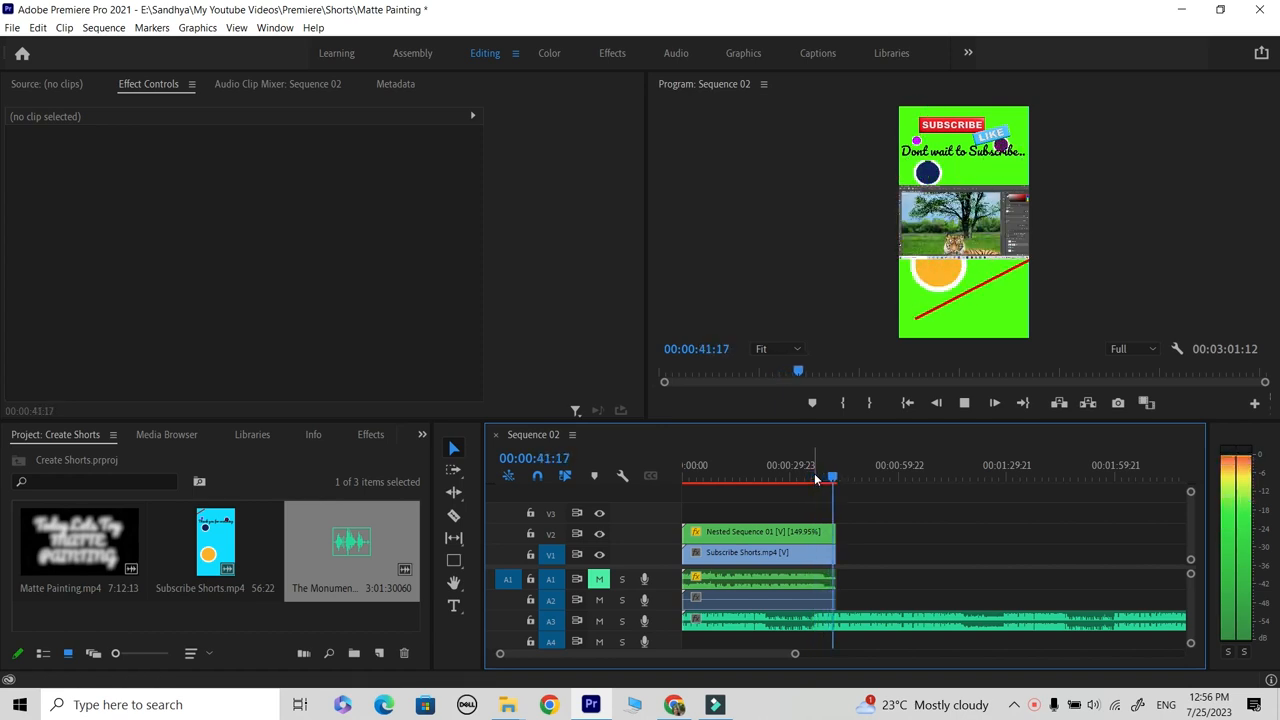
pyautogui.press('space')
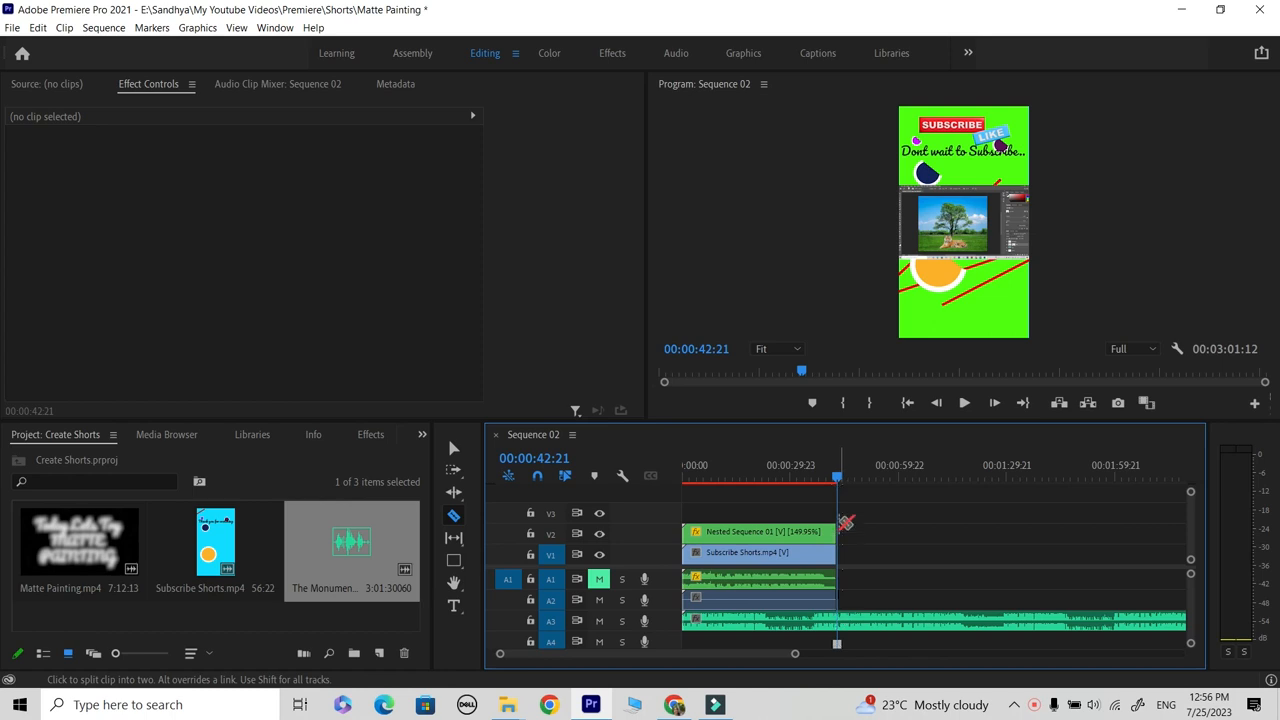
pyautogui.moveTo(837, 477); pyautogui.dragTo(872, 477)
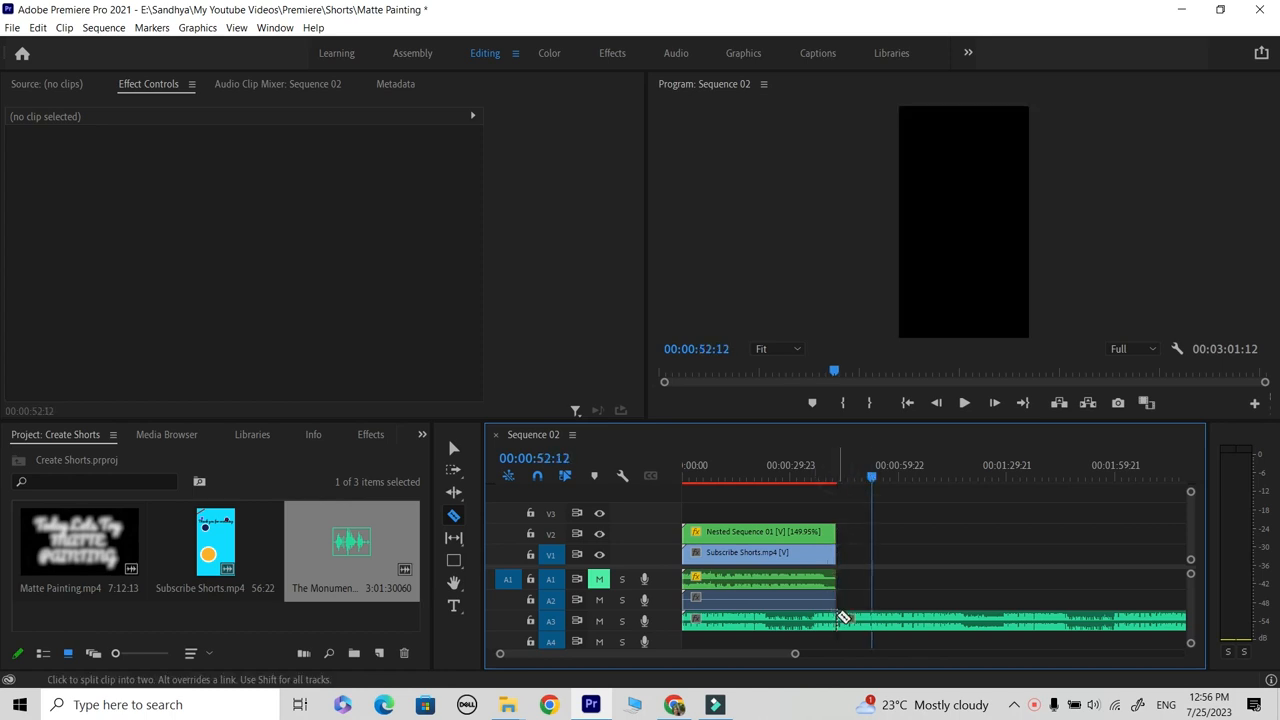
pyautogui.click(841, 617)
pyautogui.click(450, 448)
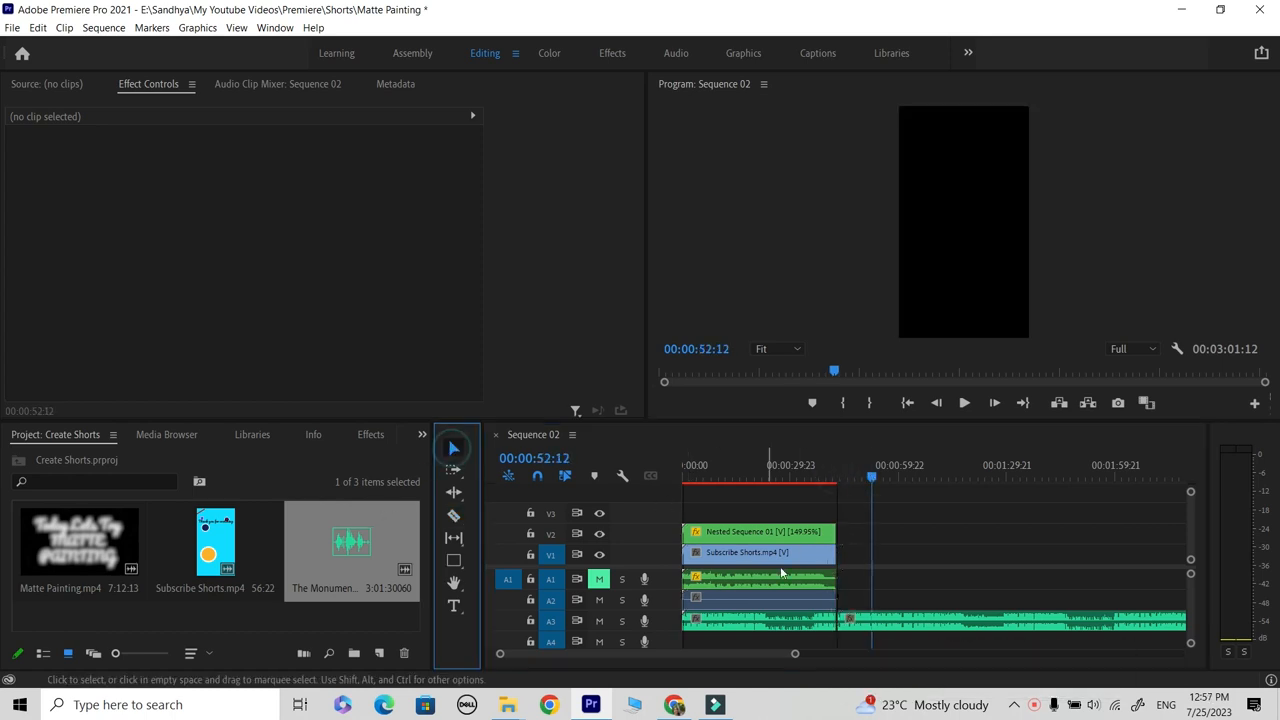
pyautogui.click(855, 622)
pyautogui.press('Delete')
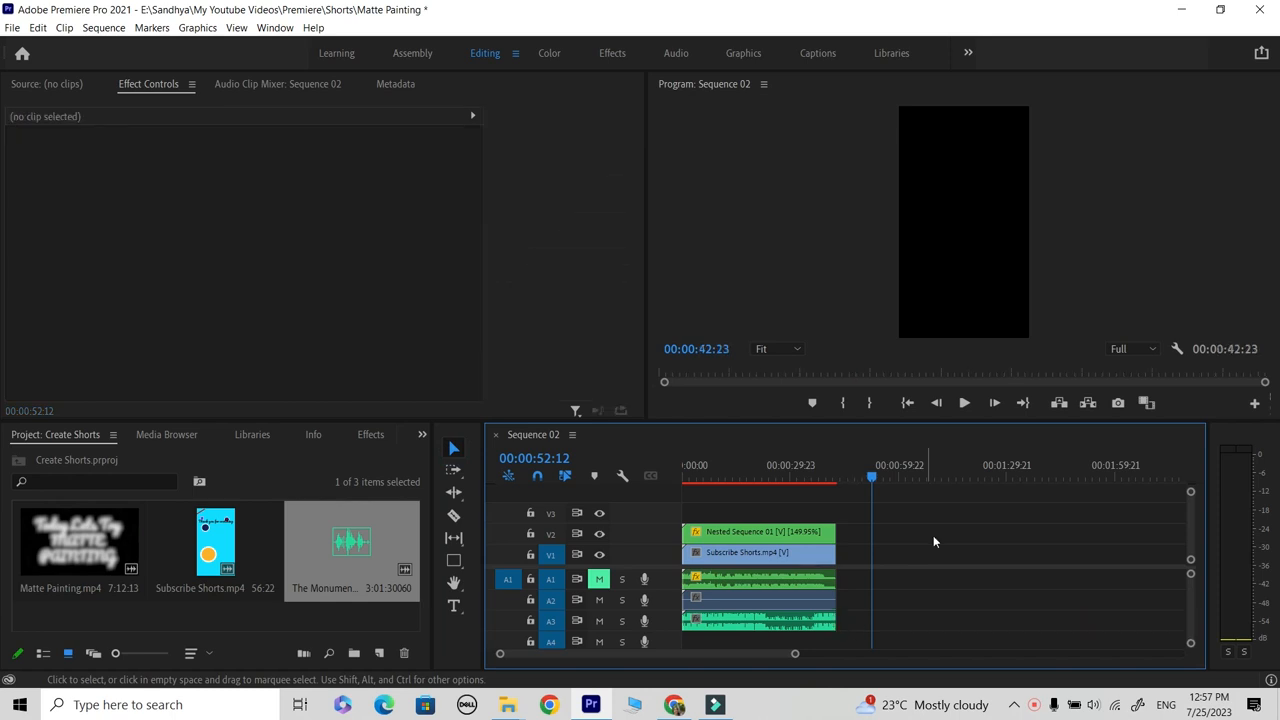
# - Review the whole sequence from 0 in a maximized Program monitor, restore the layout and return the playhead to the start
pyautogui.click(684, 345)
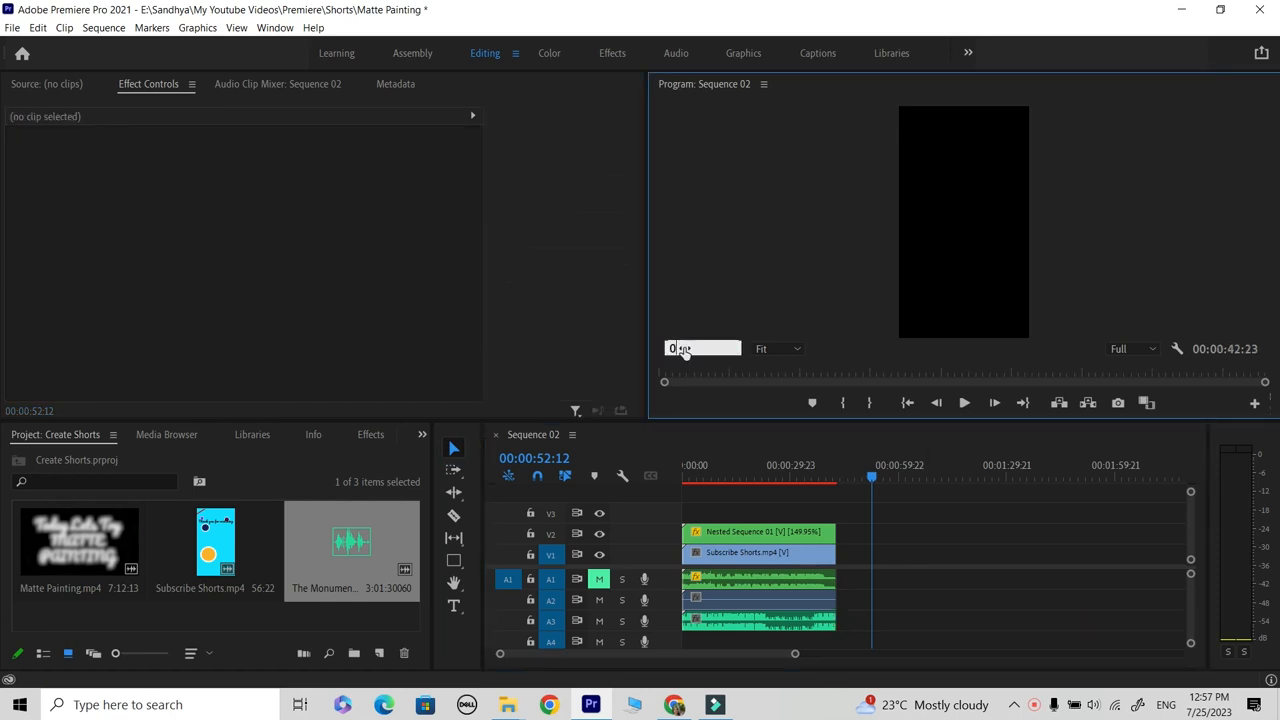
pyautogui.write('0')
pyautogui.press('Return')
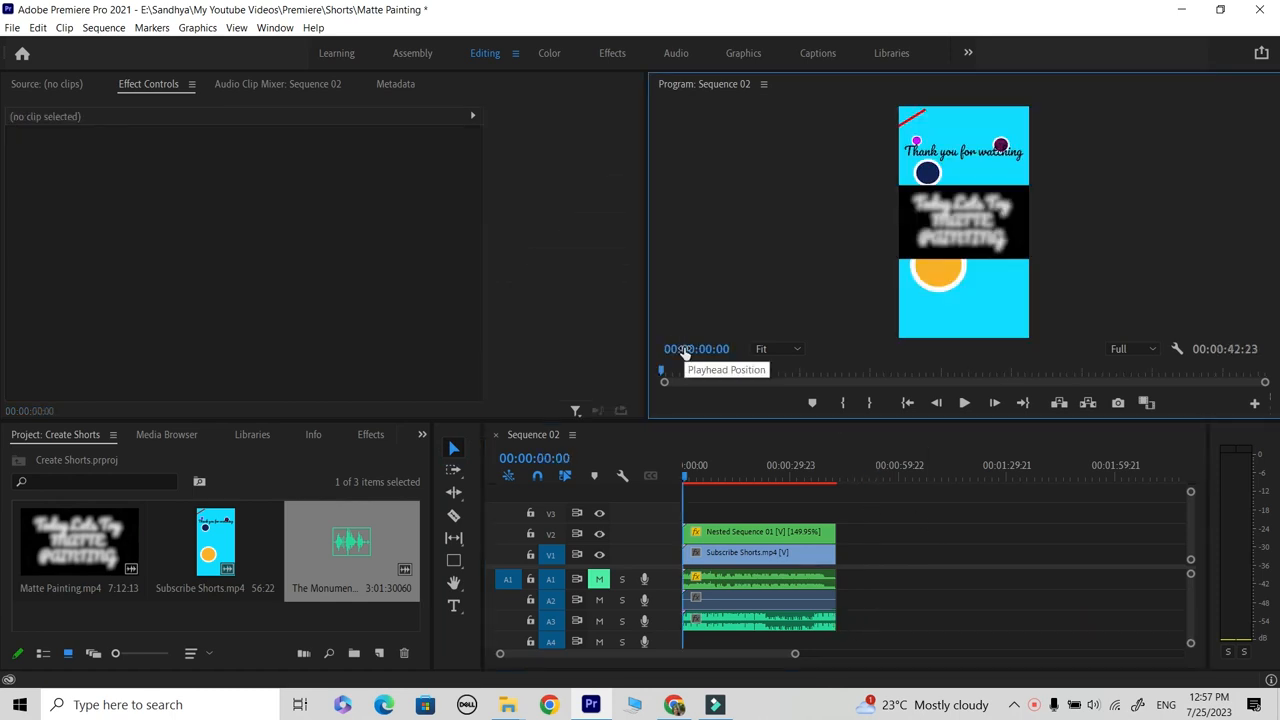
pyautogui.doubleClick(807, 83)
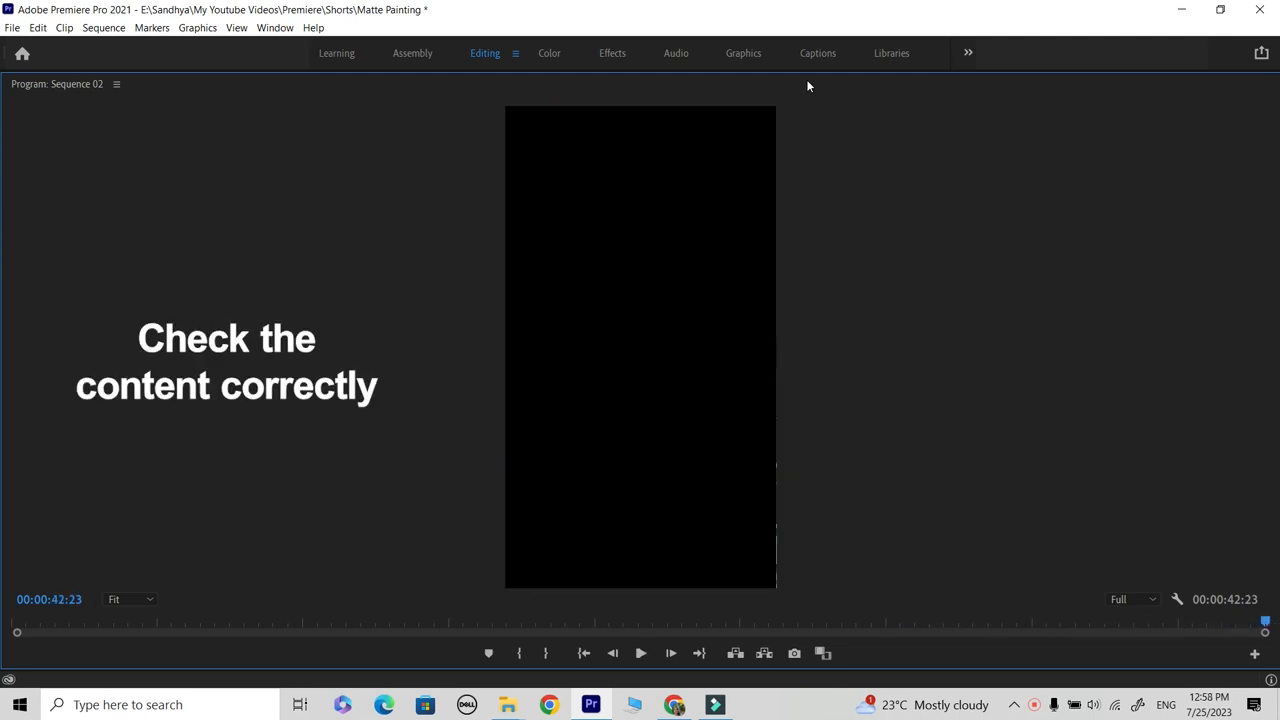
pyautogui.press('`')
pyautogui.moveTo(832, 475); pyautogui.dragTo(572, 538)
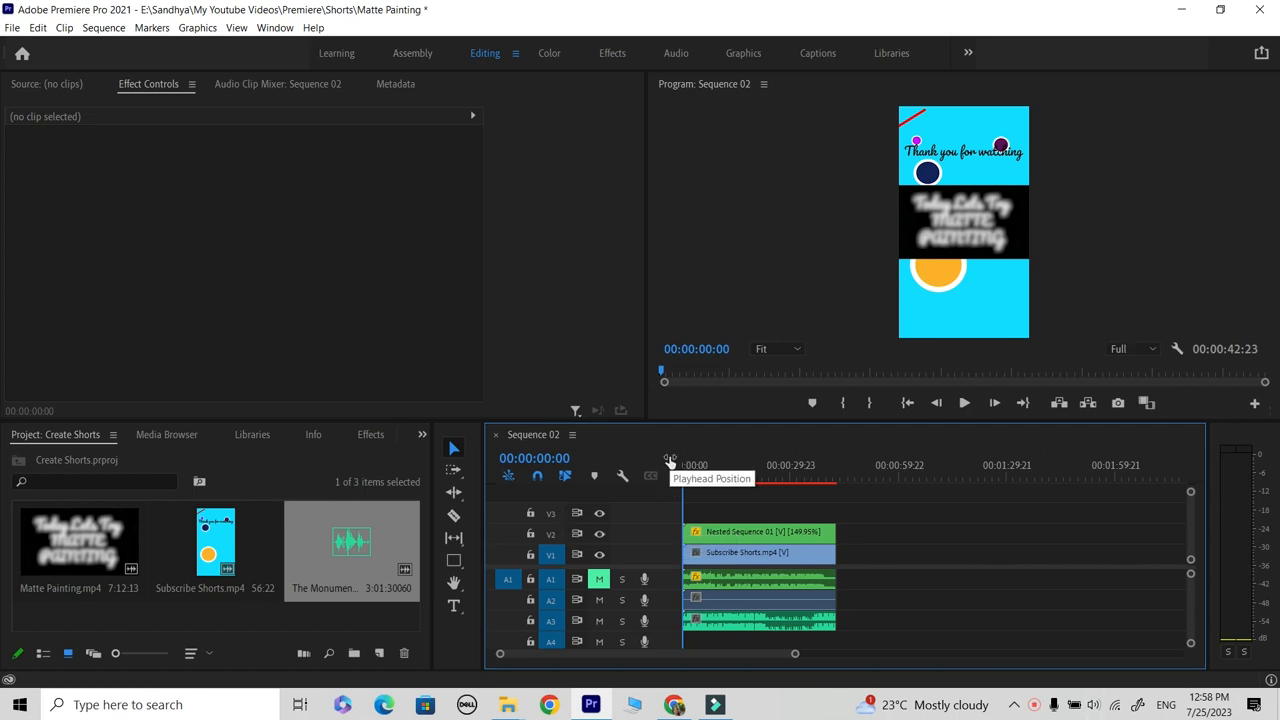
# - Move the Subscribe Shorts clip about 13 seconds later on V1 and draw a black rectangle over the opening title
pyautogui.click(719, 555)
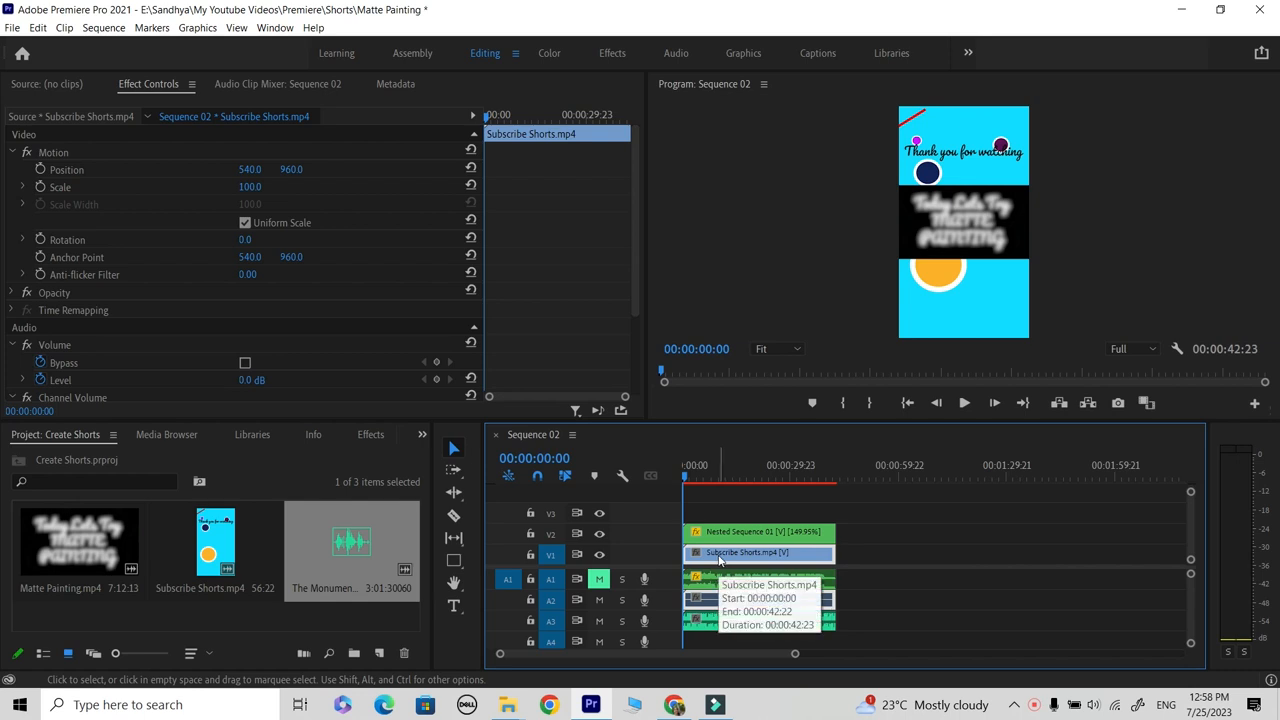
pyautogui.moveTo(719, 560); pyautogui.dragTo(764, 561)
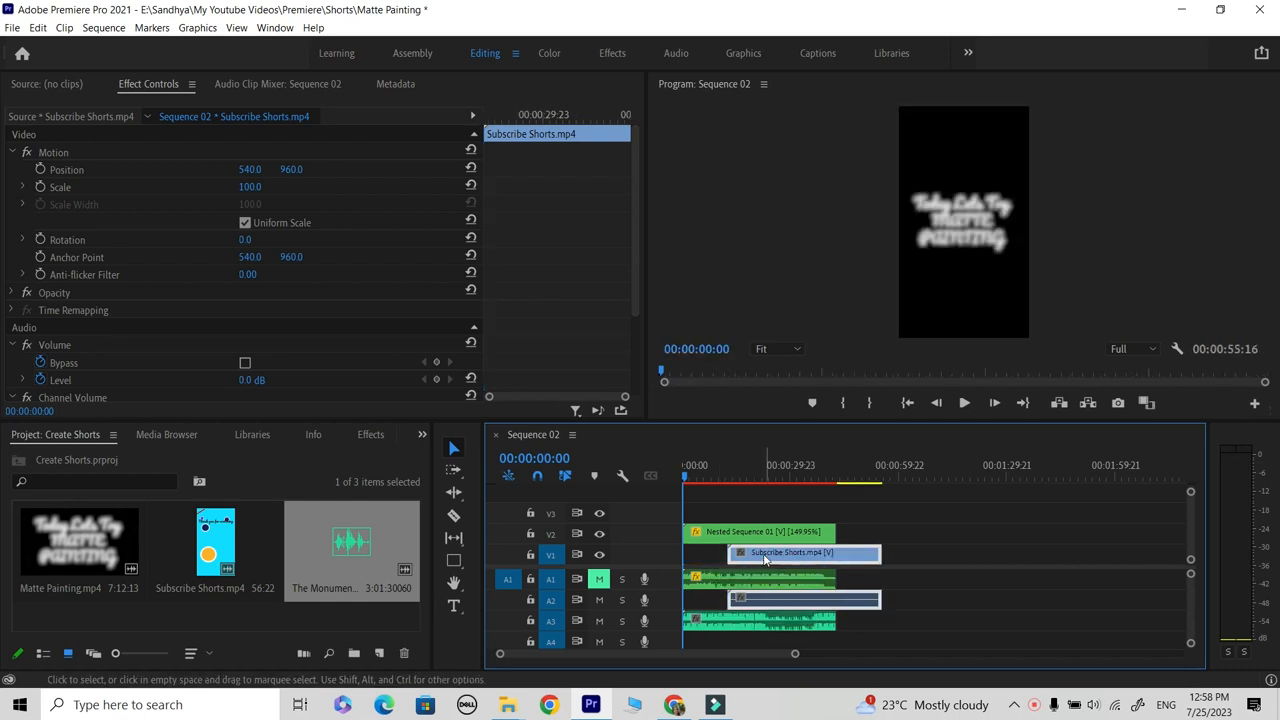
pyautogui.click(455, 561)
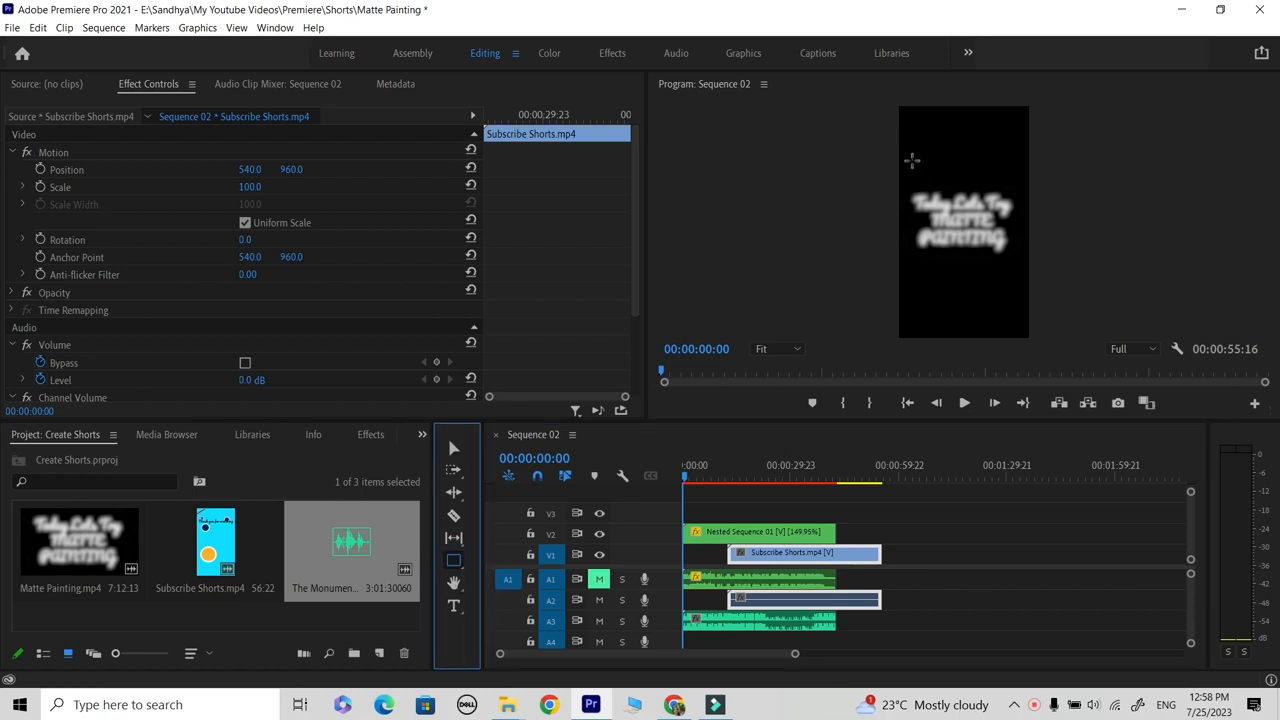
pyautogui.moveTo(900, 176); pyautogui.dragTo(1032, 263)
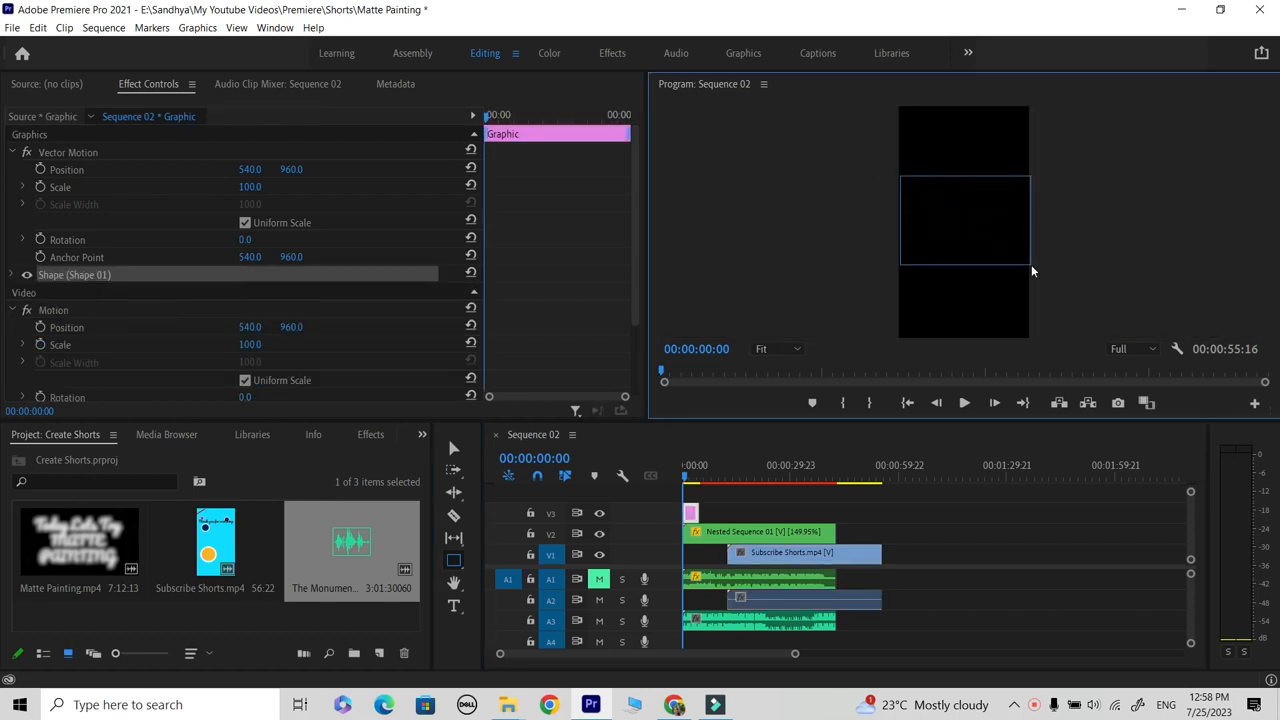
# - Add the two-line text "This way you can create / shorts in premiere pro" over the rectangle and position it mid-frame
pyautogui.click(453, 607)
pyautogui.click(923, 209)
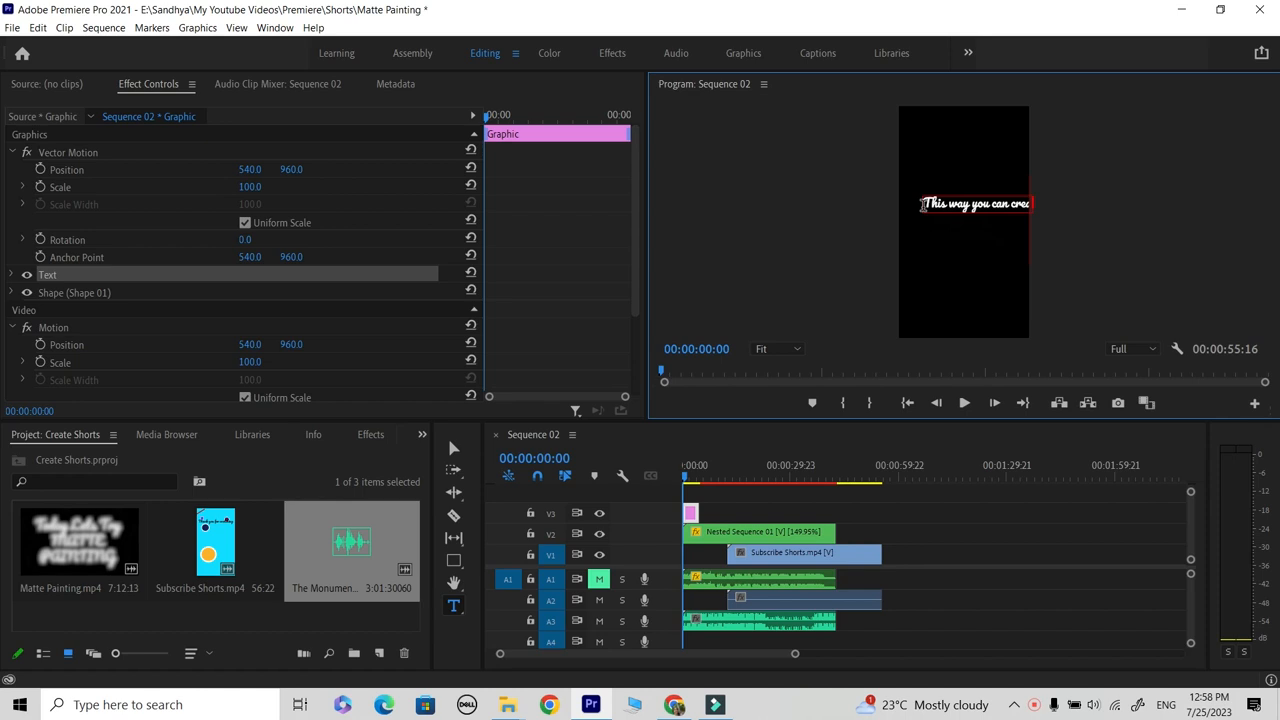
pyautogui.press('Return')
pyautogui.write('shorts in premiere pr')
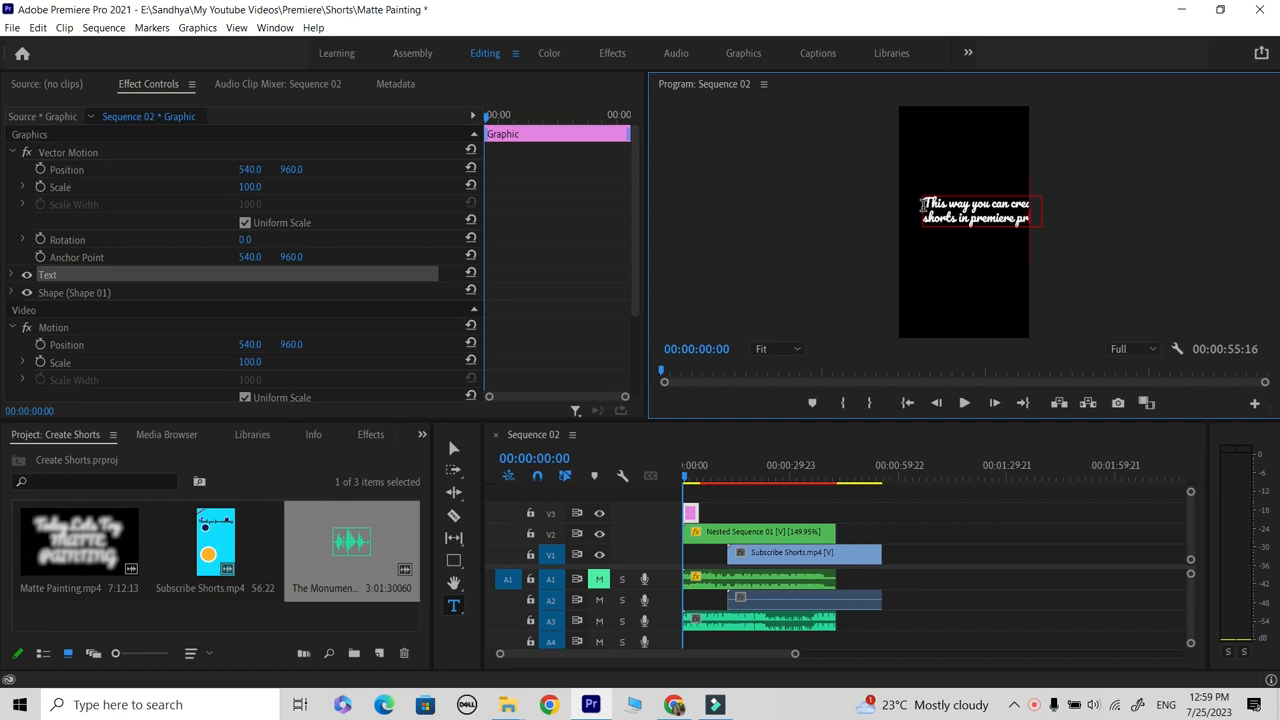
pyautogui.click(454, 449)
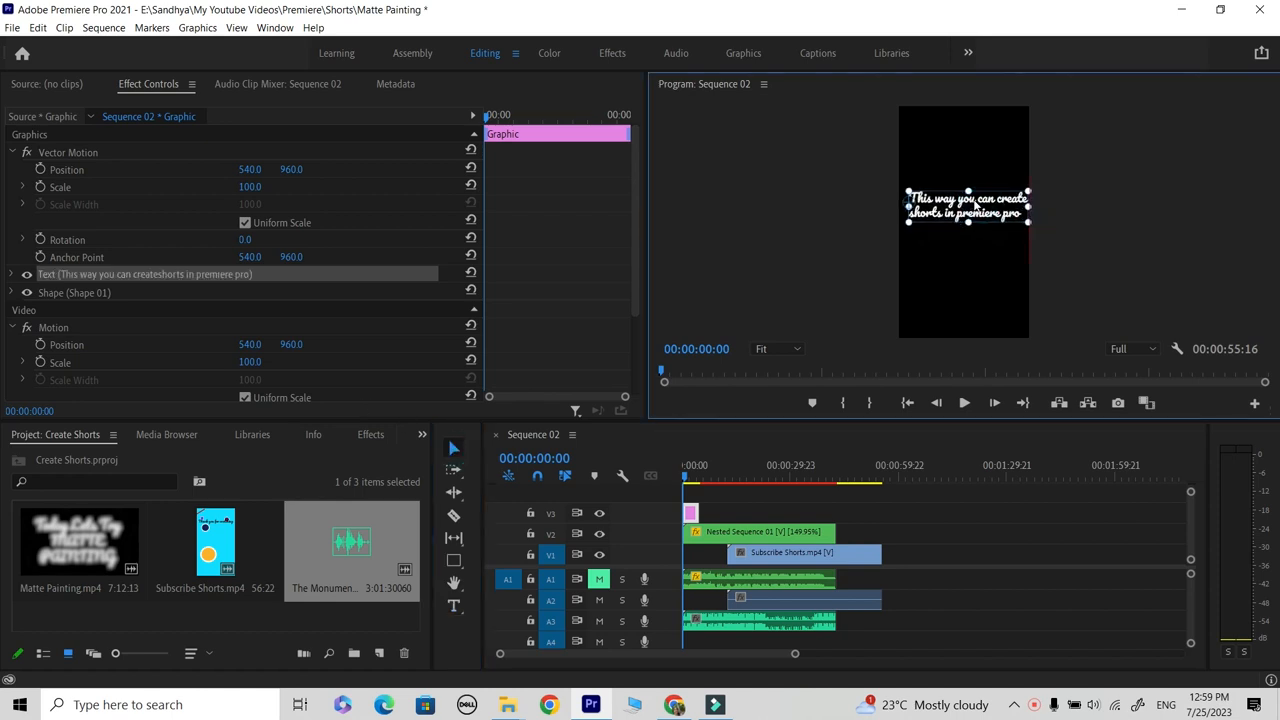
pyautogui.moveTo(975, 205); pyautogui.dragTo(1000, 194)
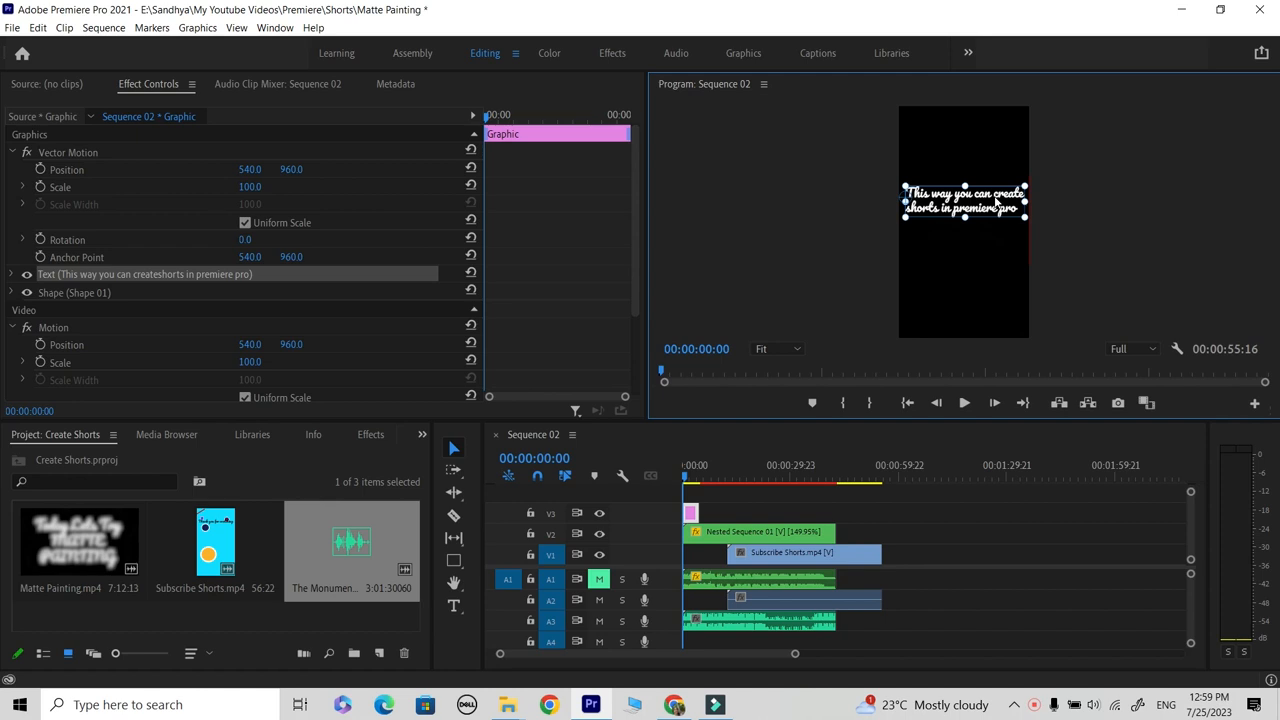
# - Rearrange the text's line breaks into three lines: "This way you can", "createshorts in" and "premiere pro"
pyautogui.doubleClick(993, 198)
pyautogui.click(1003, 200)
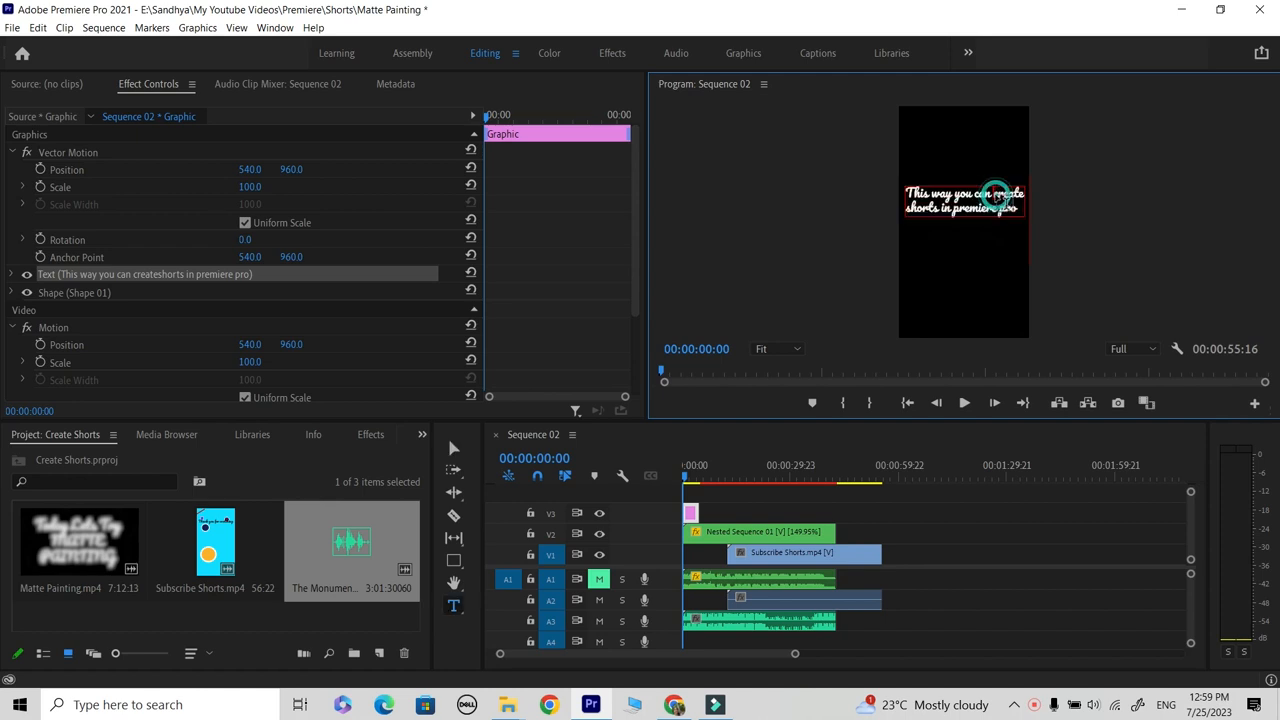
pyautogui.press('Return')
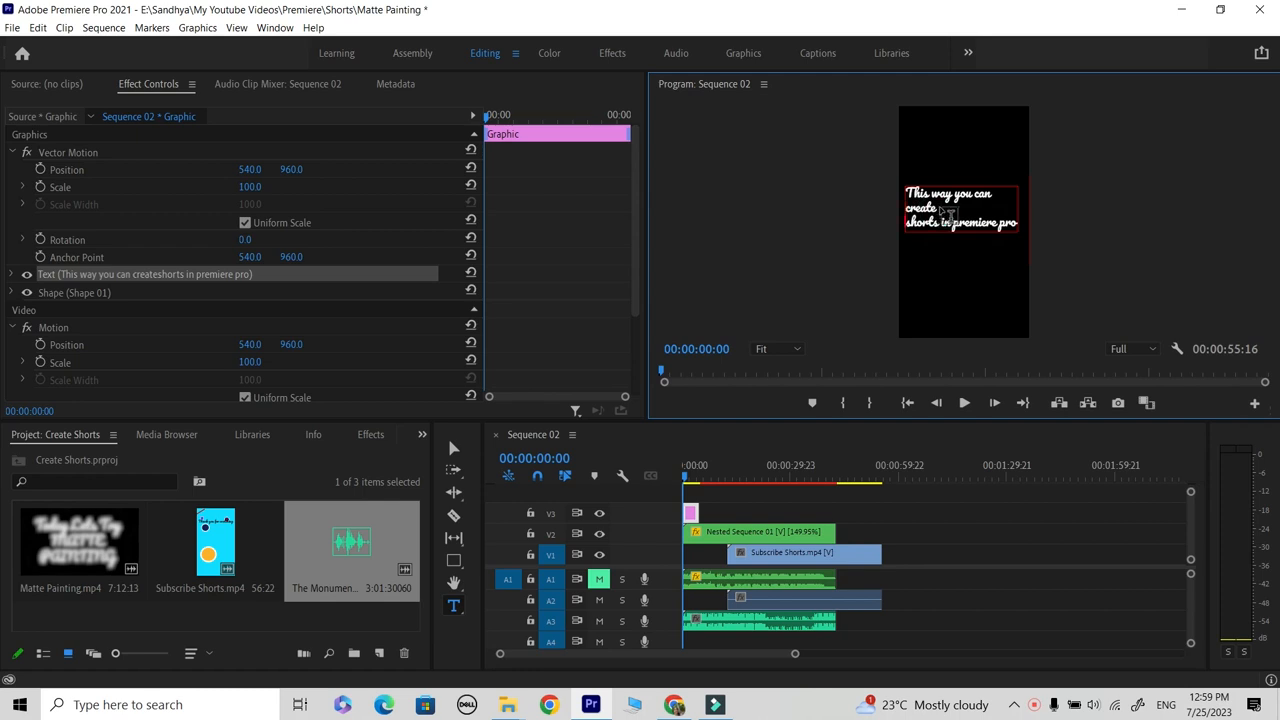
pyautogui.press('BackSpace')
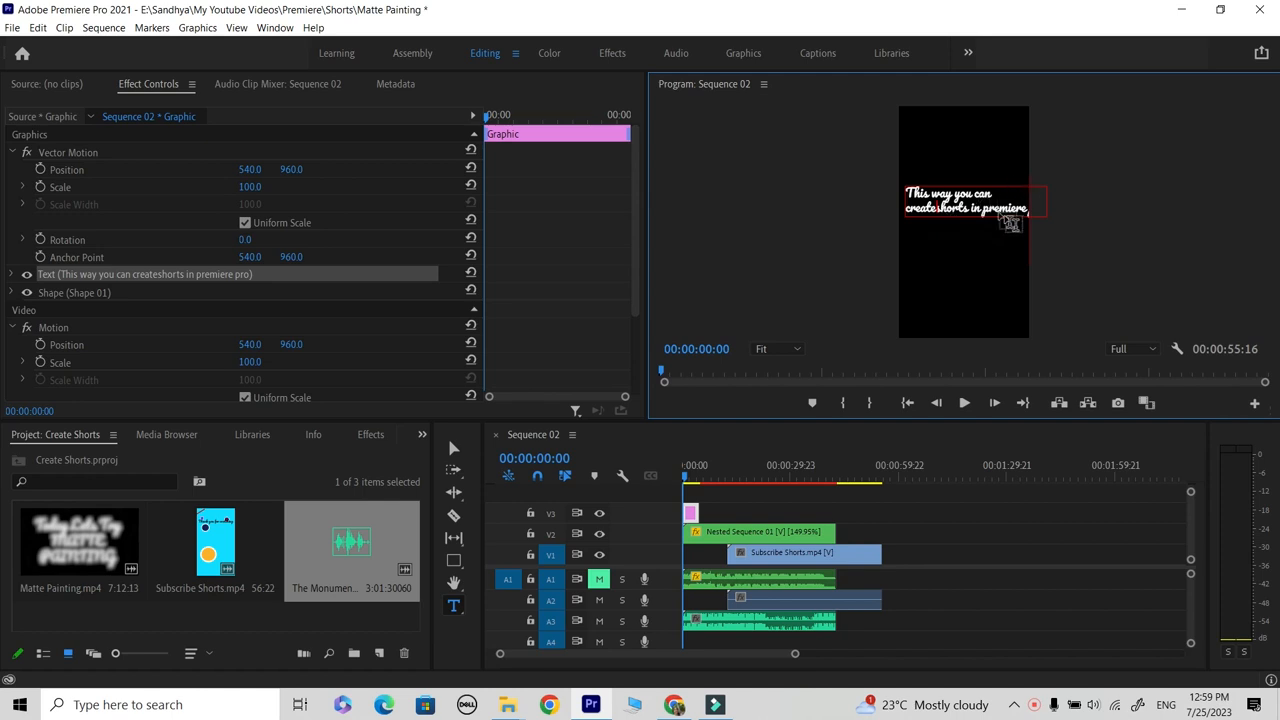
pyautogui.click(984, 211)
pyautogui.press('Return')
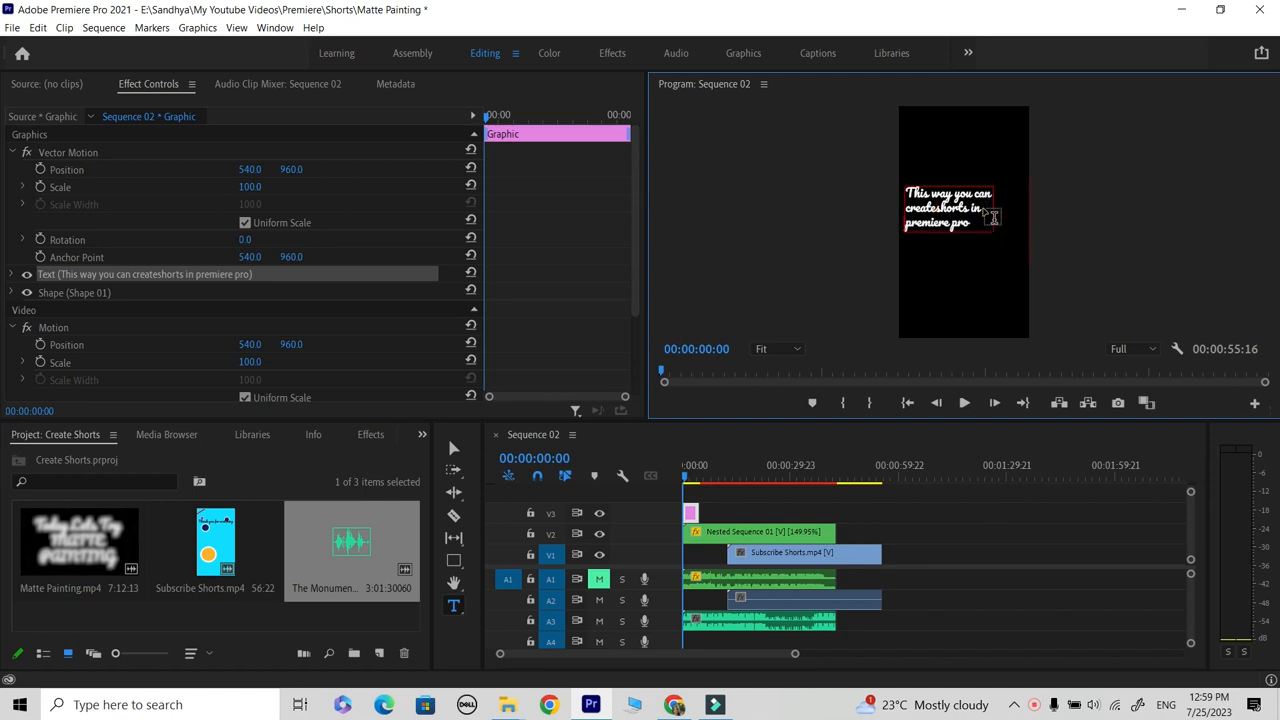
# - Center-align the three-line title text, enlarge it slightly and reposition it in the middle of the black frame
pyautogui.click(13, 275)
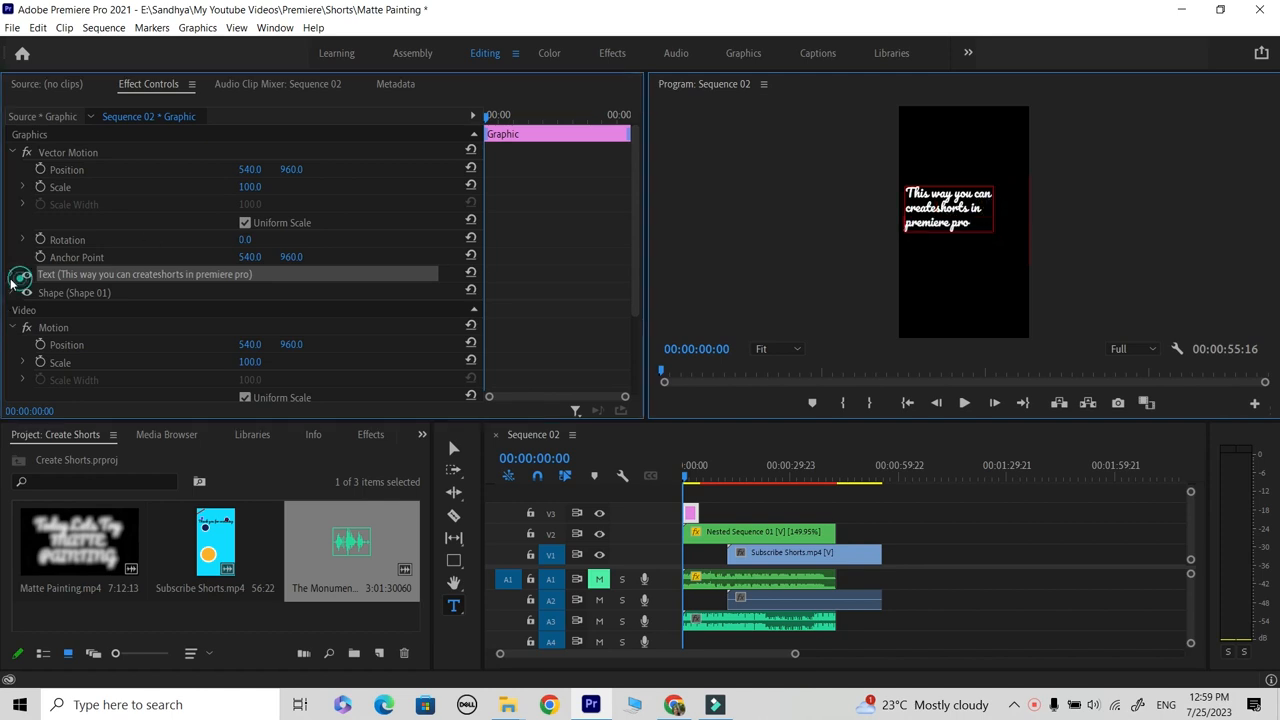
pyautogui.click(76, 381)
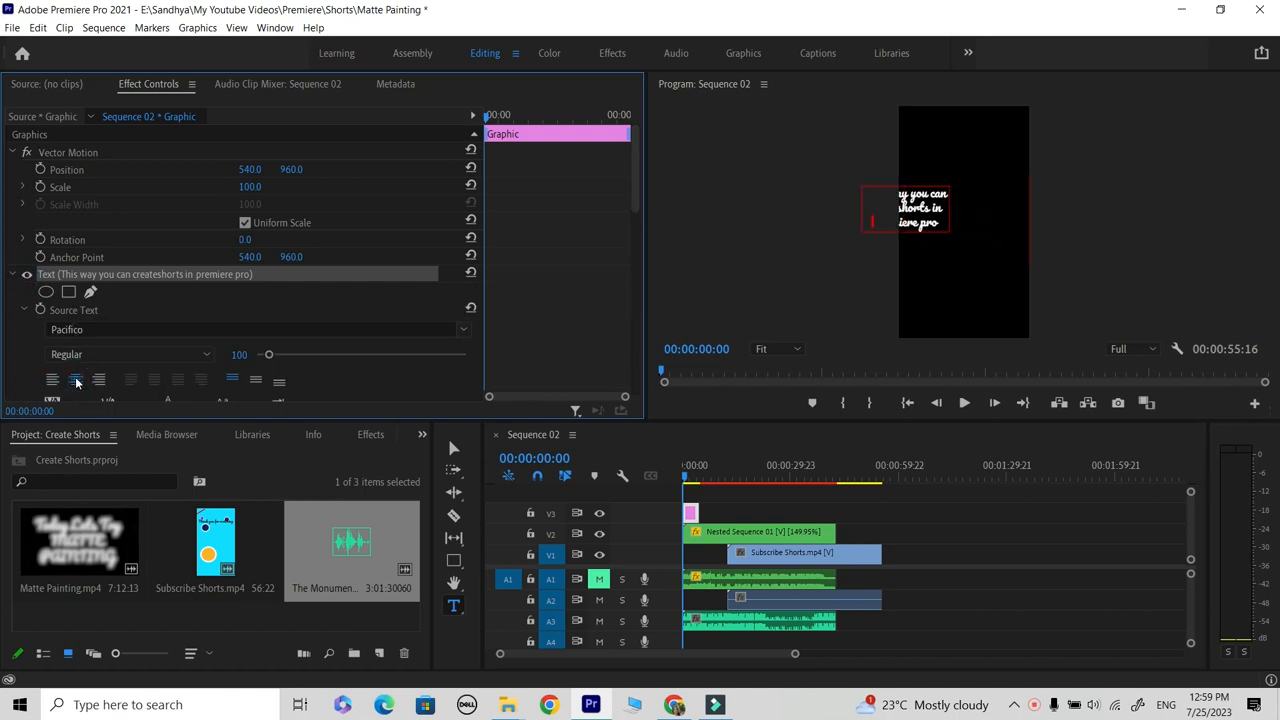
pyautogui.click(450, 450)
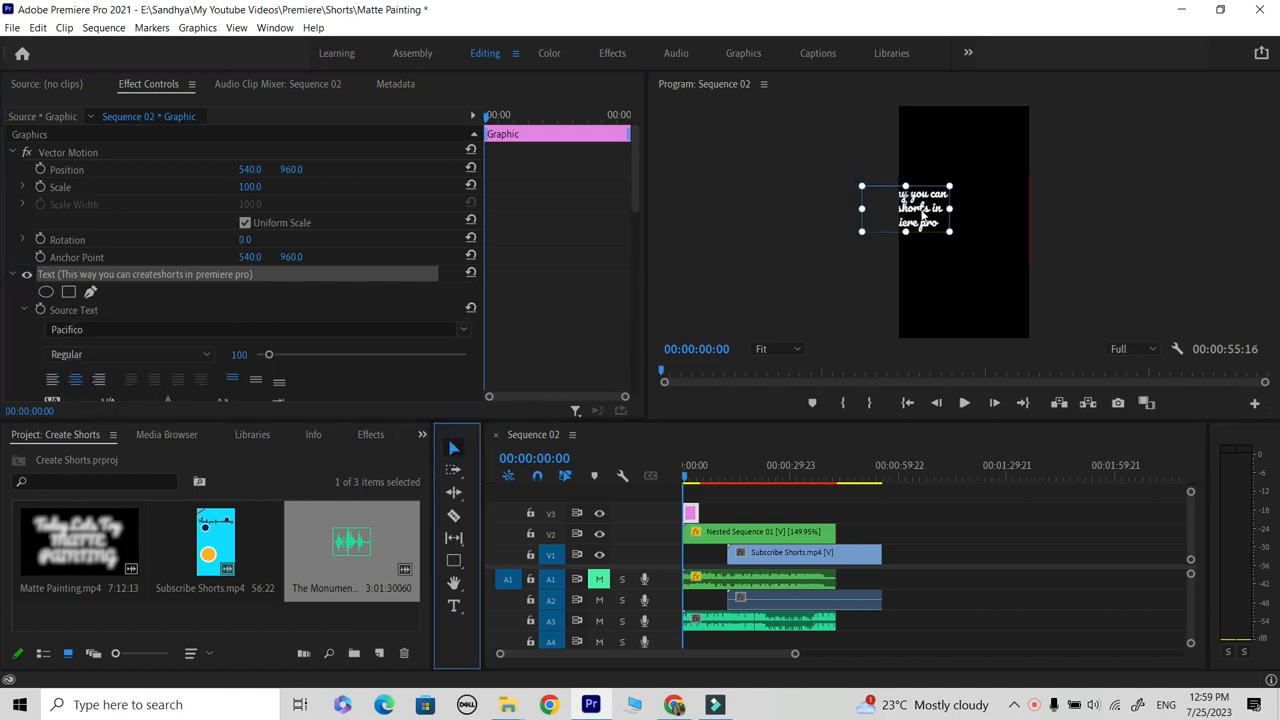
pyautogui.moveTo(930, 215); pyautogui.dragTo(1014, 190)
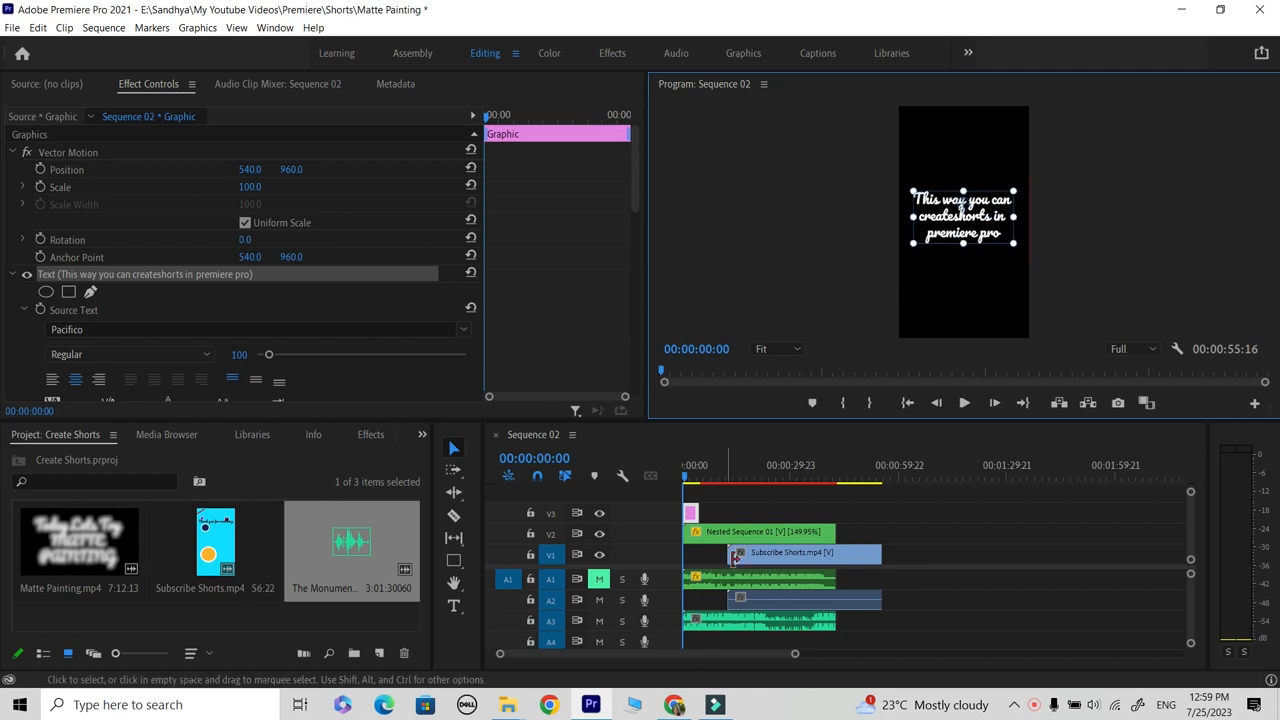
# - Move the Subscribe Shorts clip and the Nested Sequence 01 clip so both start right after the opening title, and play back the result
pyautogui.moveTo(748, 561); pyautogui.dragTo(720, 560)
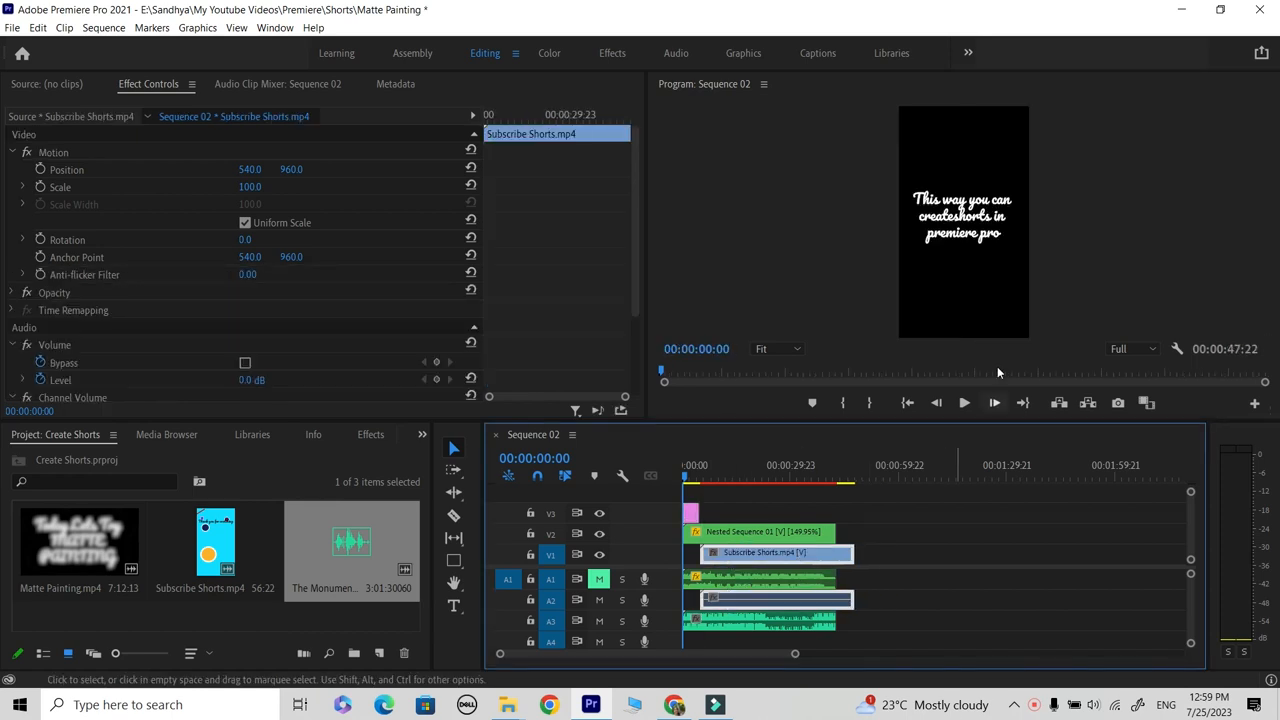
pyautogui.click(1088, 269)
pyautogui.press('space')
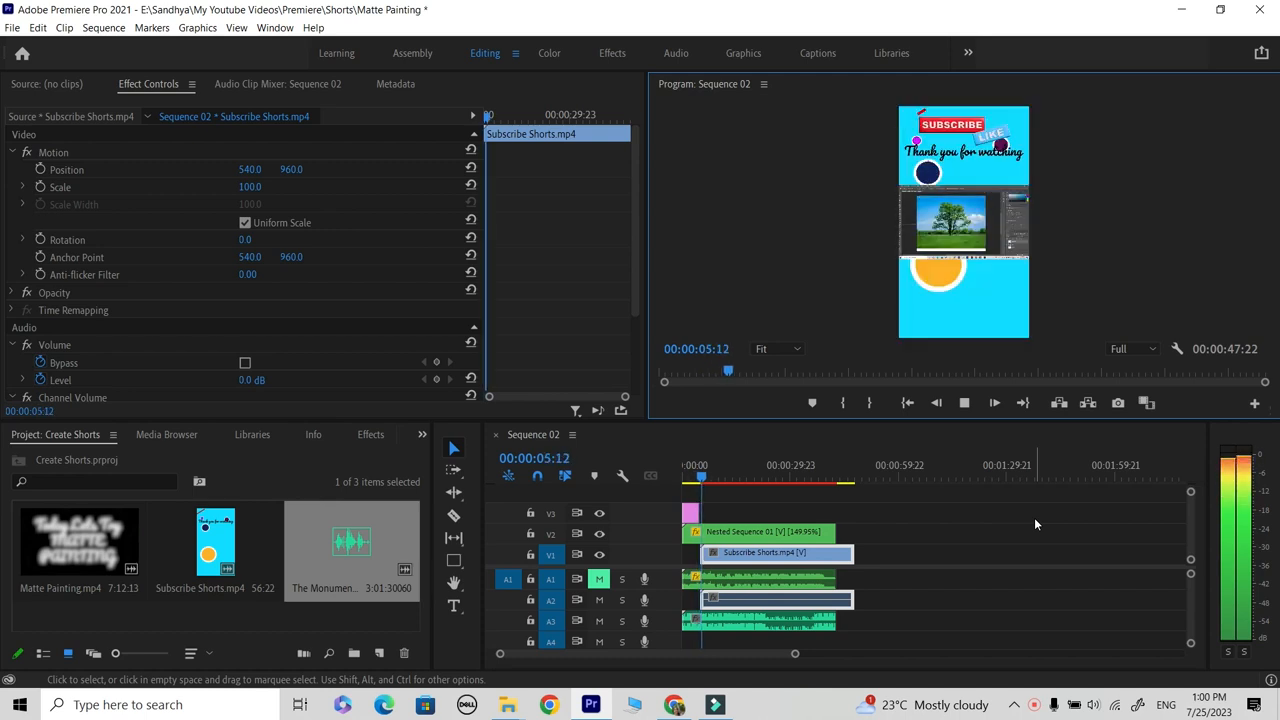
pyautogui.press('space')
pyautogui.moveTo(741, 535)
pyautogui.mouseDown()
pyautogui.moveTo(761, 535)
pyautogui.moveTo(750, 536)
pyautogui.mouseUp()
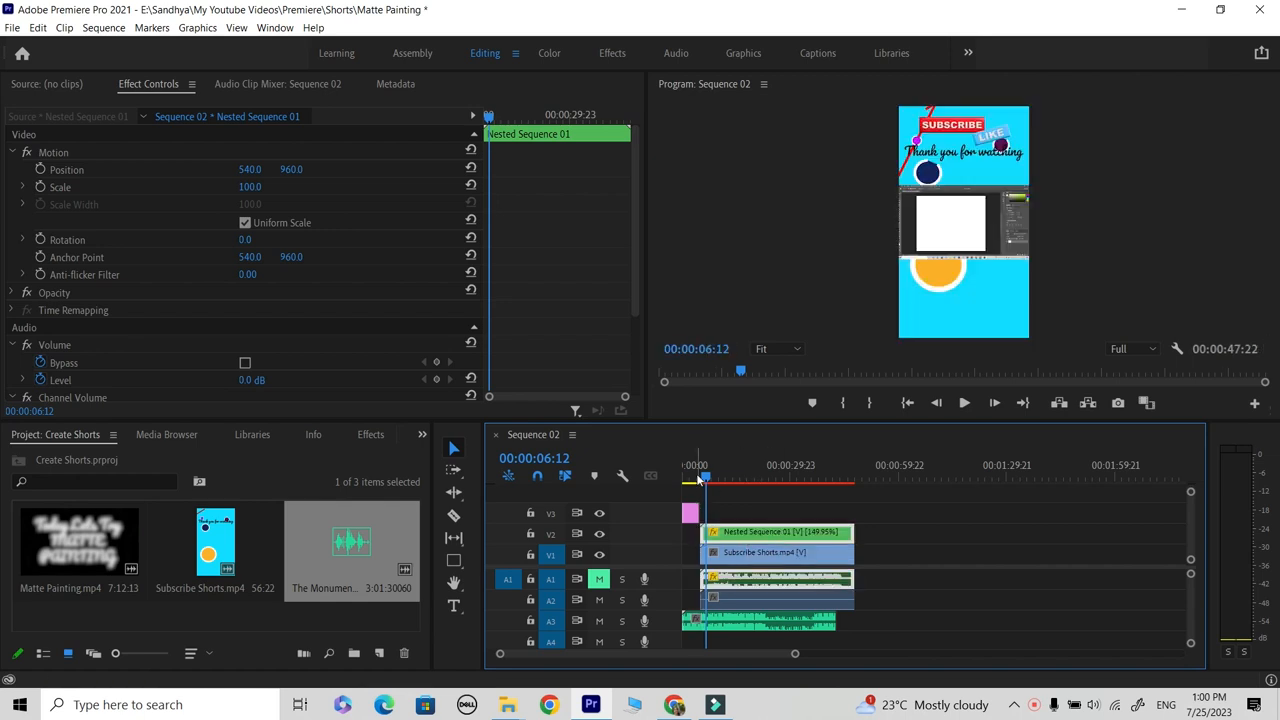
pyautogui.moveTo(699, 475); pyautogui.dragTo(581, 473)
pyautogui.press('space')
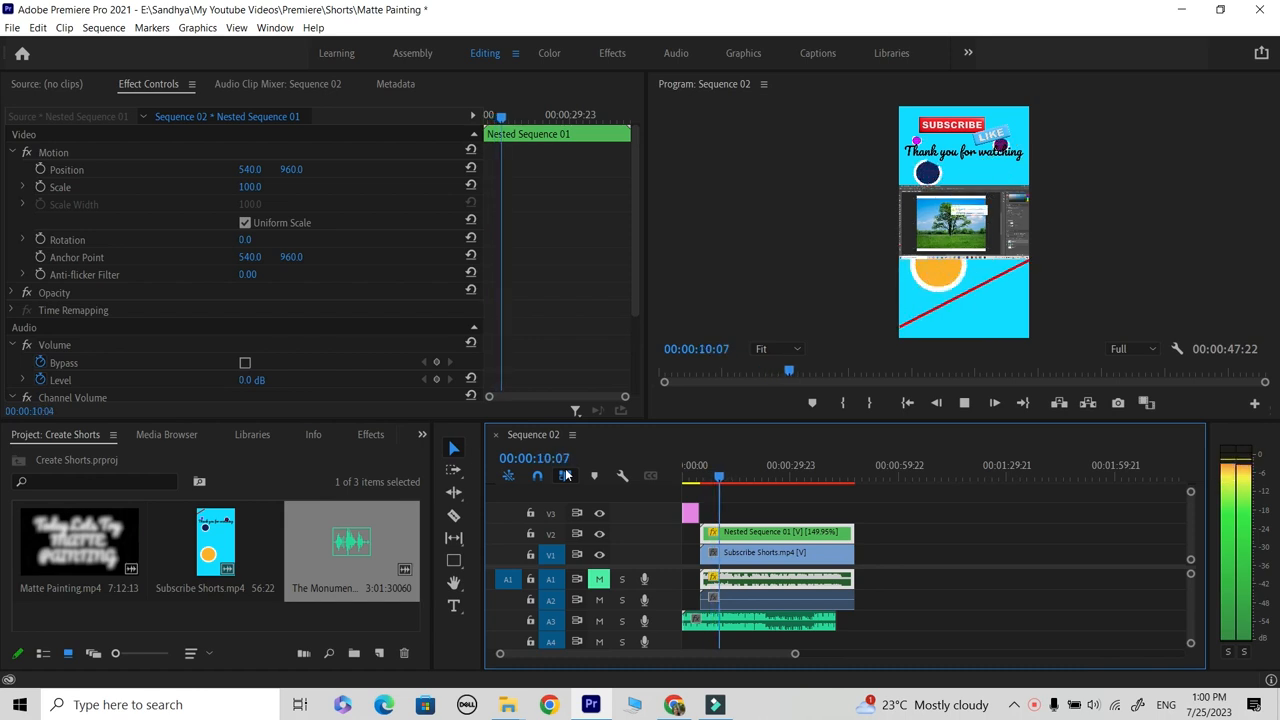
# - Insert the missing space in the title's second line so that it reads "create shorts in"
pyautogui.moveTo(712, 480); pyautogui.dragTo(696, 487)
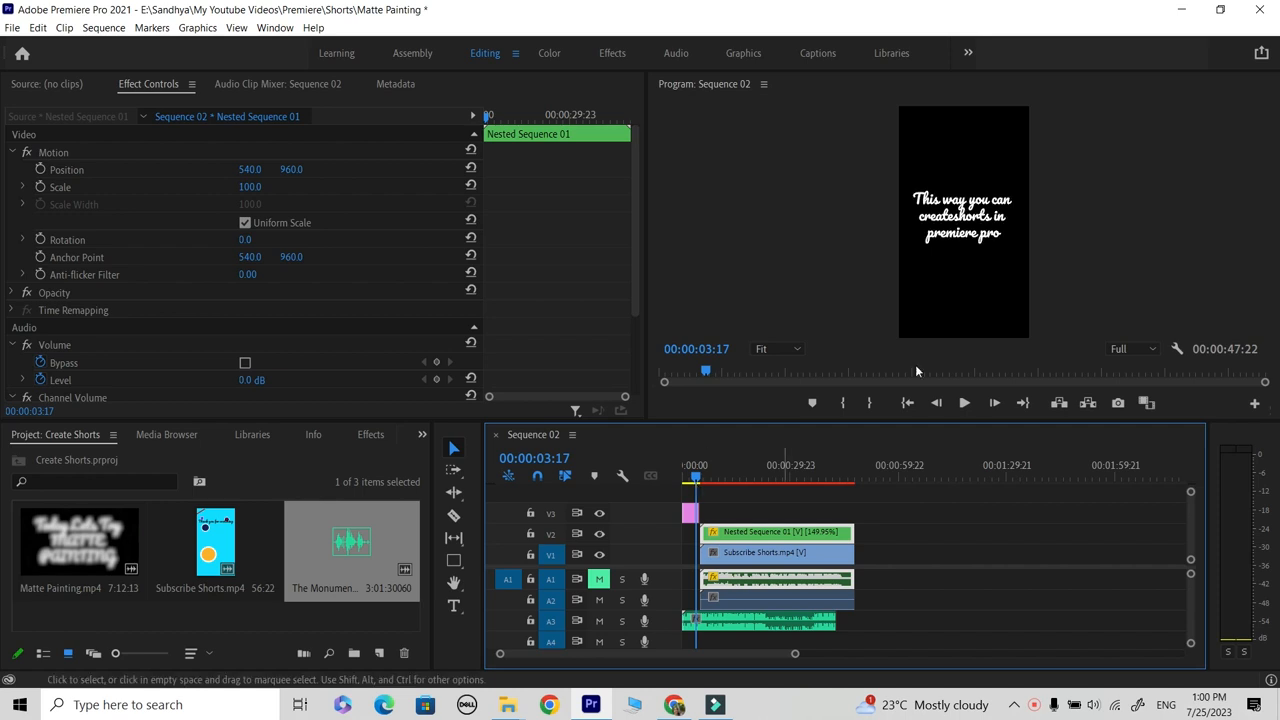
pyautogui.doubleClick(957, 222)
pyautogui.click(954, 217)
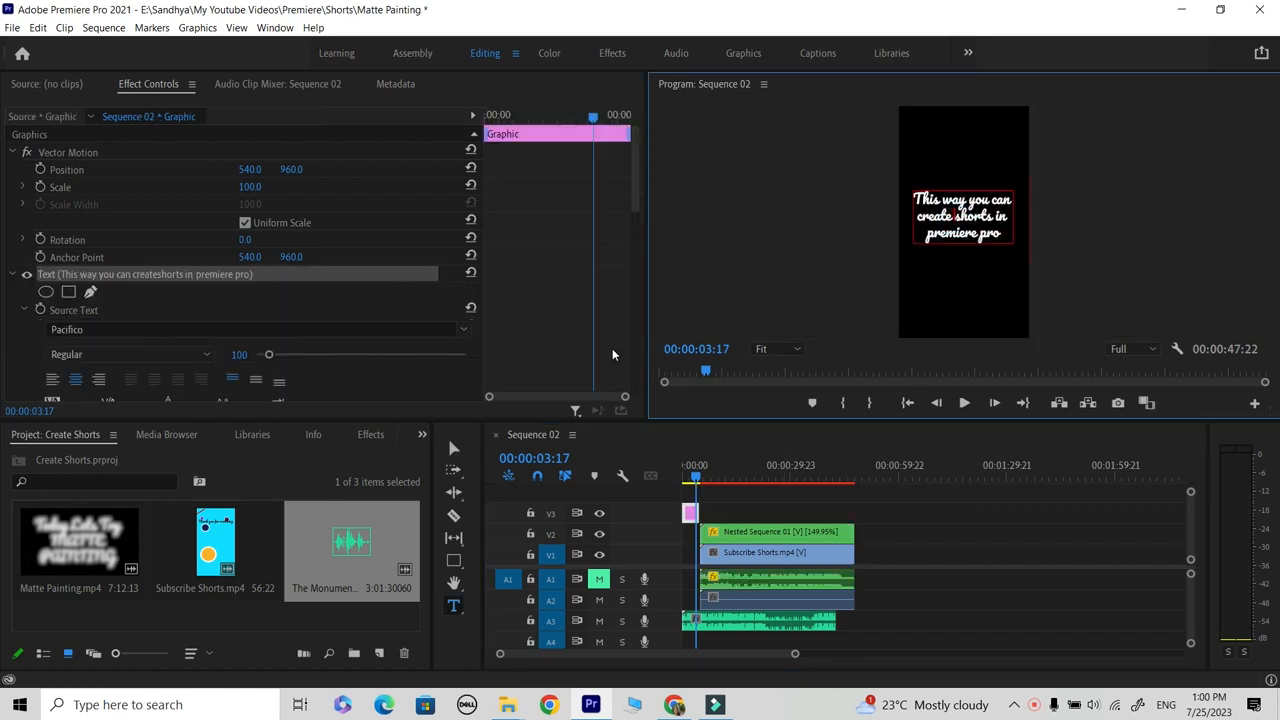
pyautogui.click(452, 450)
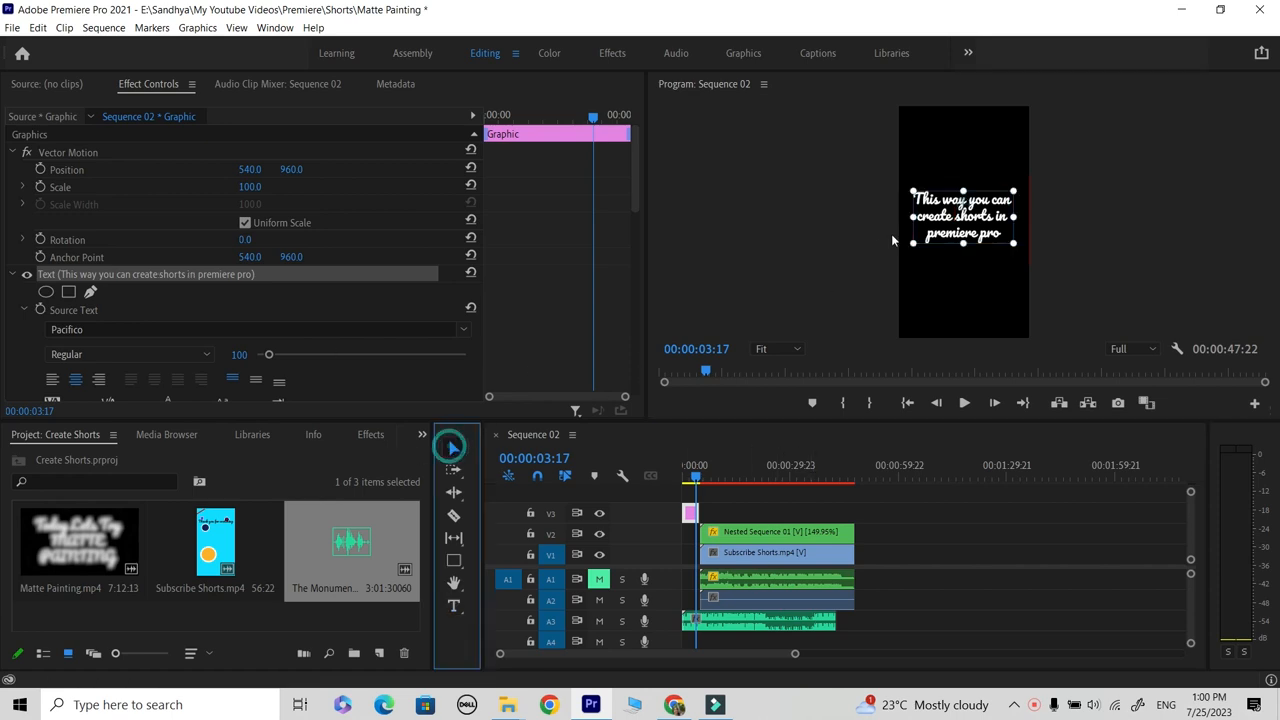
pyautogui.click(874, 227)
# - Expand audio track A3 and lower the background music clip's volume to -5.4 dB
pyautogui.moveTo(696, 478); pyautogui.dragTo(781, 520)
pyautogui.doubleClick(668, 628)
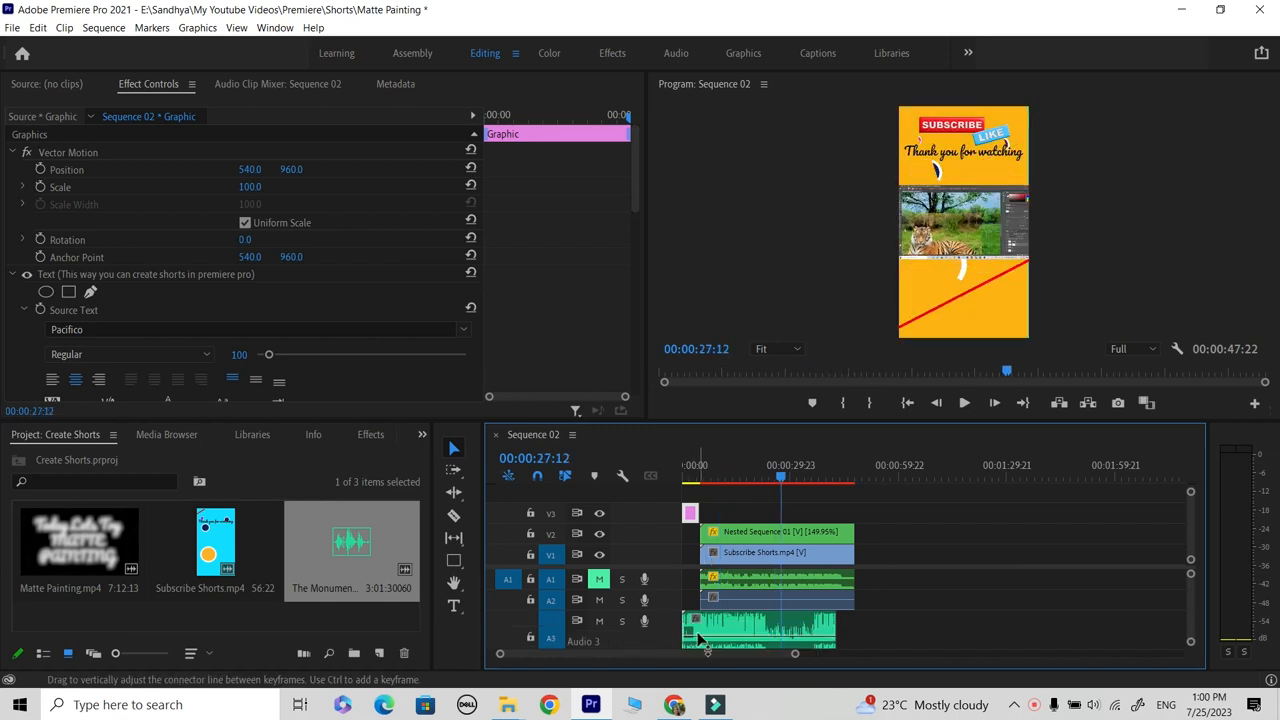
pyautogui.moveTo(700, 643); pyautogui.dragTo(700, 652)
pyautogui.doubleClick(649, 434)
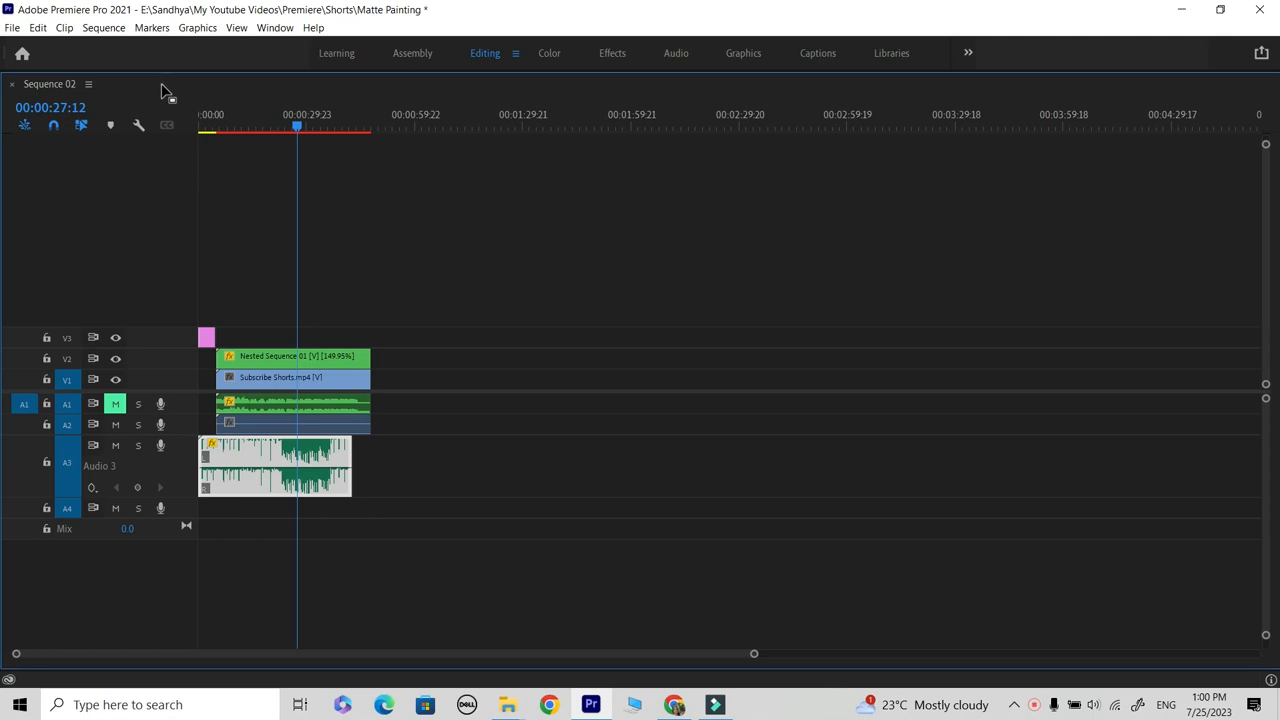
pyautogui.press('`')
# - Play the sequence from the start to check the music level, collapse track A3 and return the playhead to 0
pyautogui.moveTo(776, 477); pyautogui.dragTo(513, 487)
pyautogui.press('space')
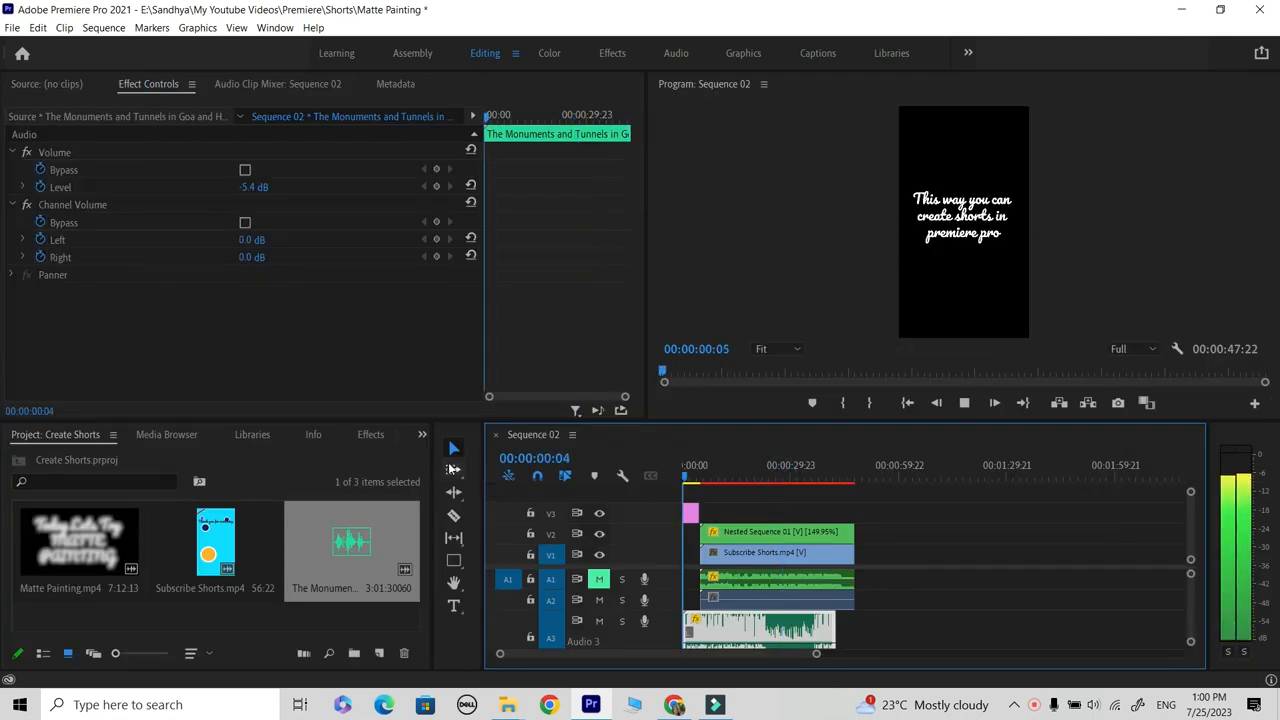
pyautogui.doubleClick(667, 621)
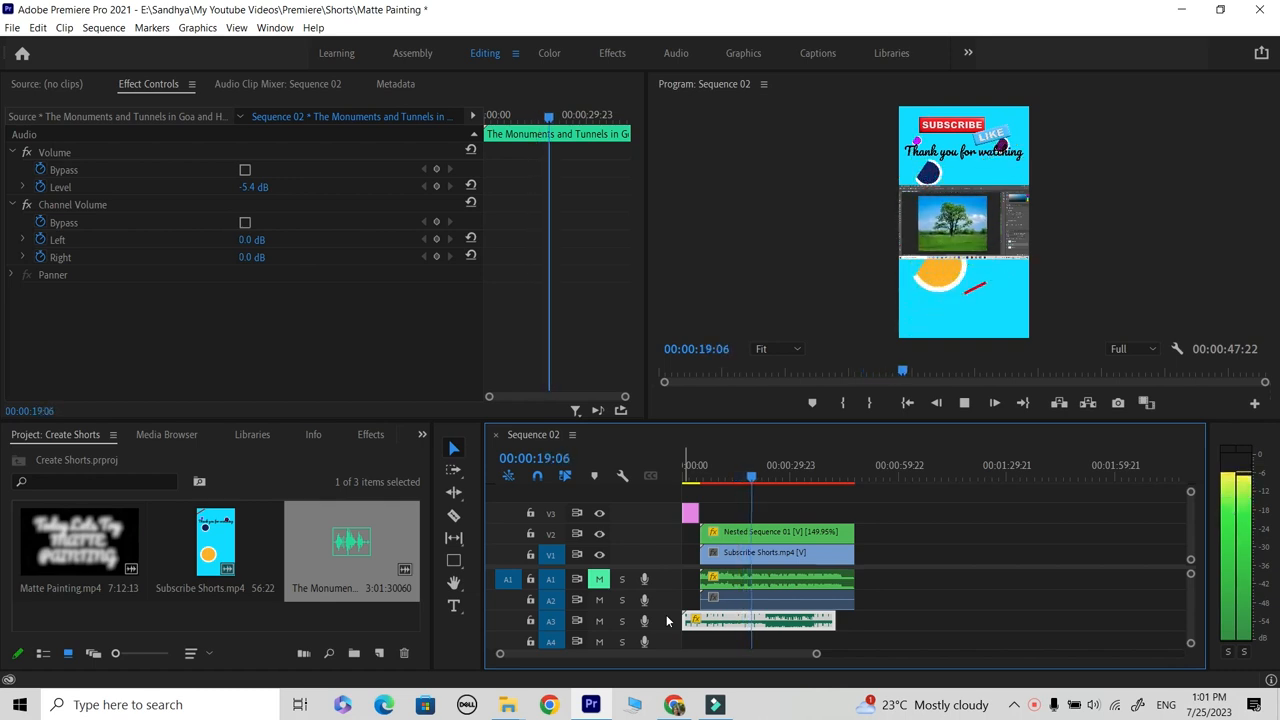
pyautogui.press('space')
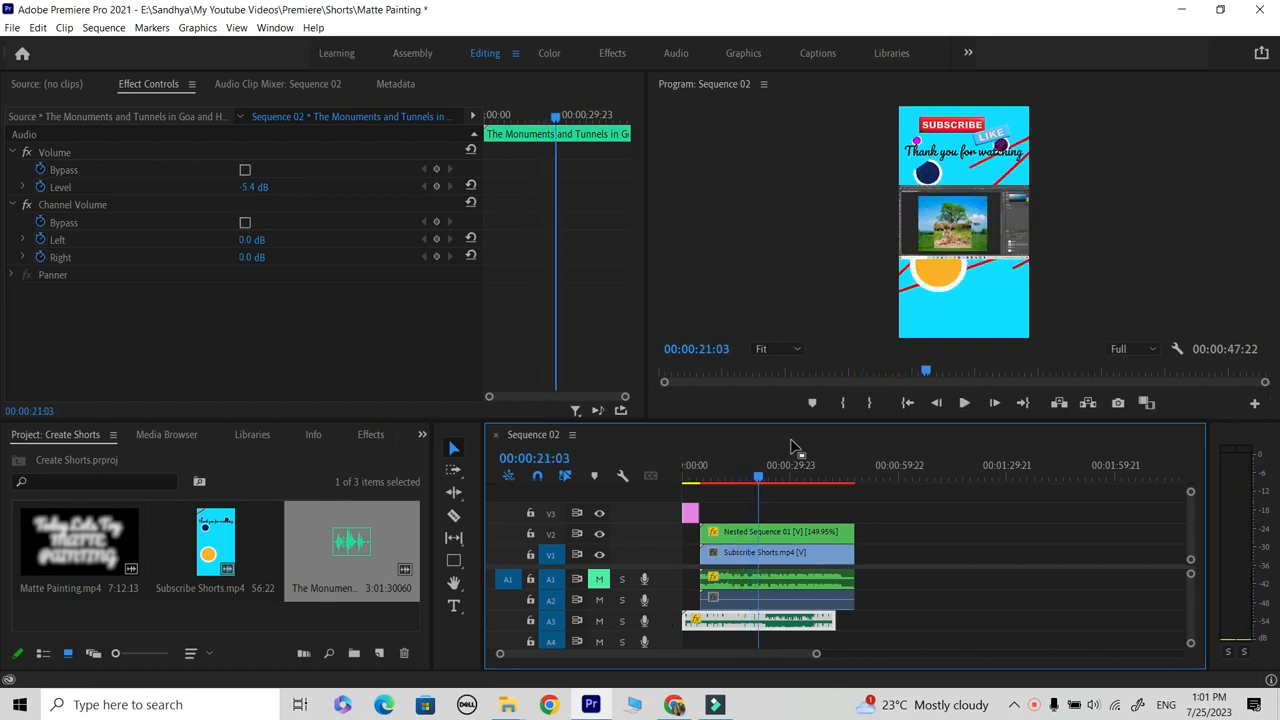
pyautogui.moveTo(759, 479); pyautogui.dragTo(591, 485)
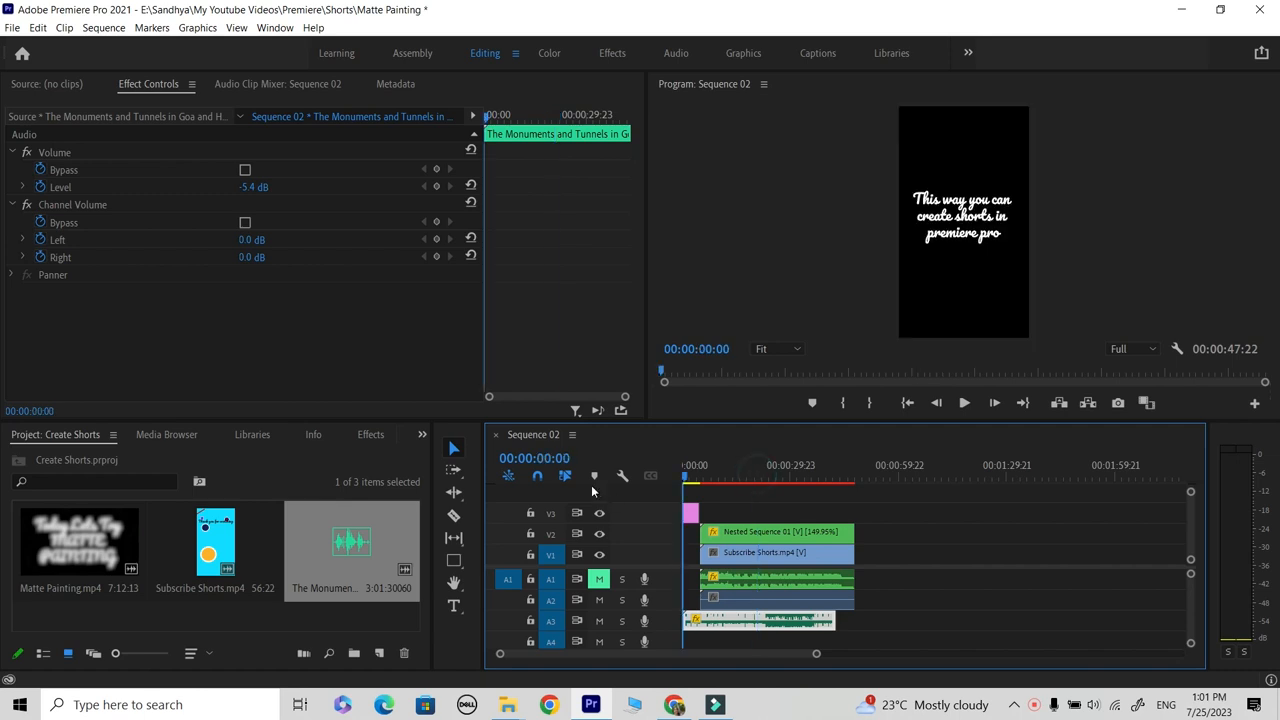
# - Save the project
pyautogui.click(11, 28)
pyautogui.click(69, 210)
pyautogui.click(915, 608)
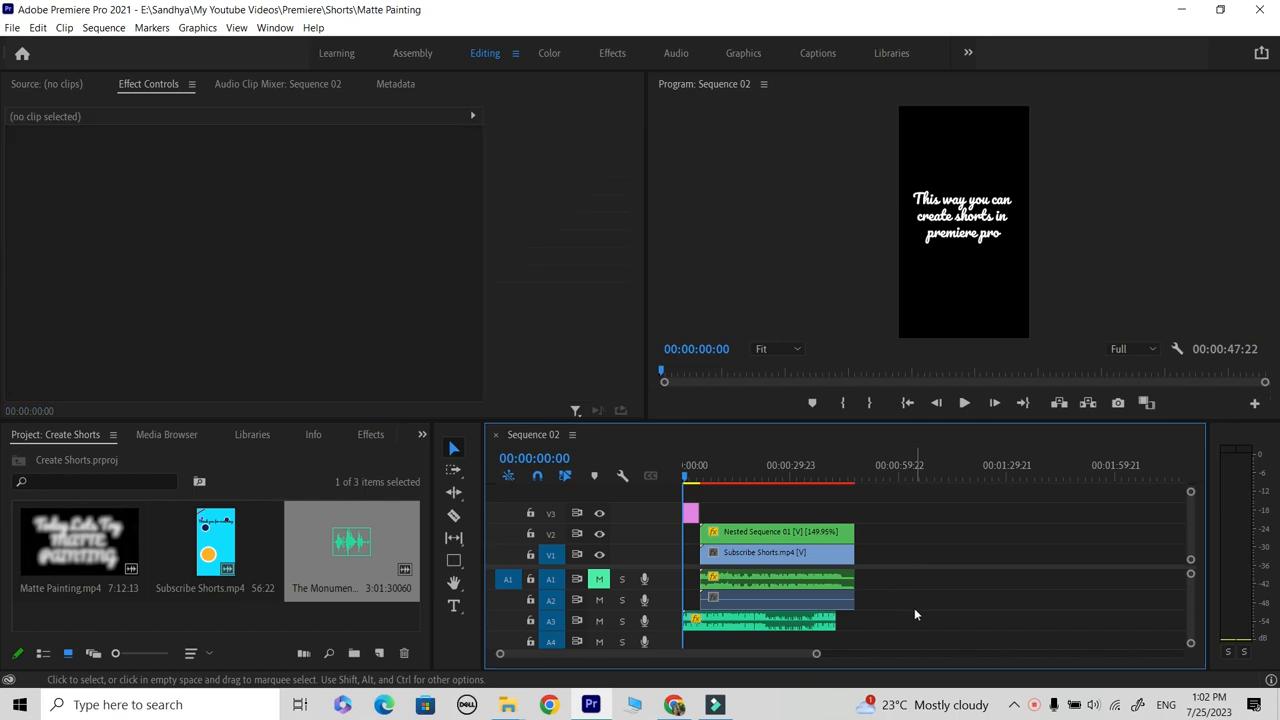
pyautogui.click(18, 30)
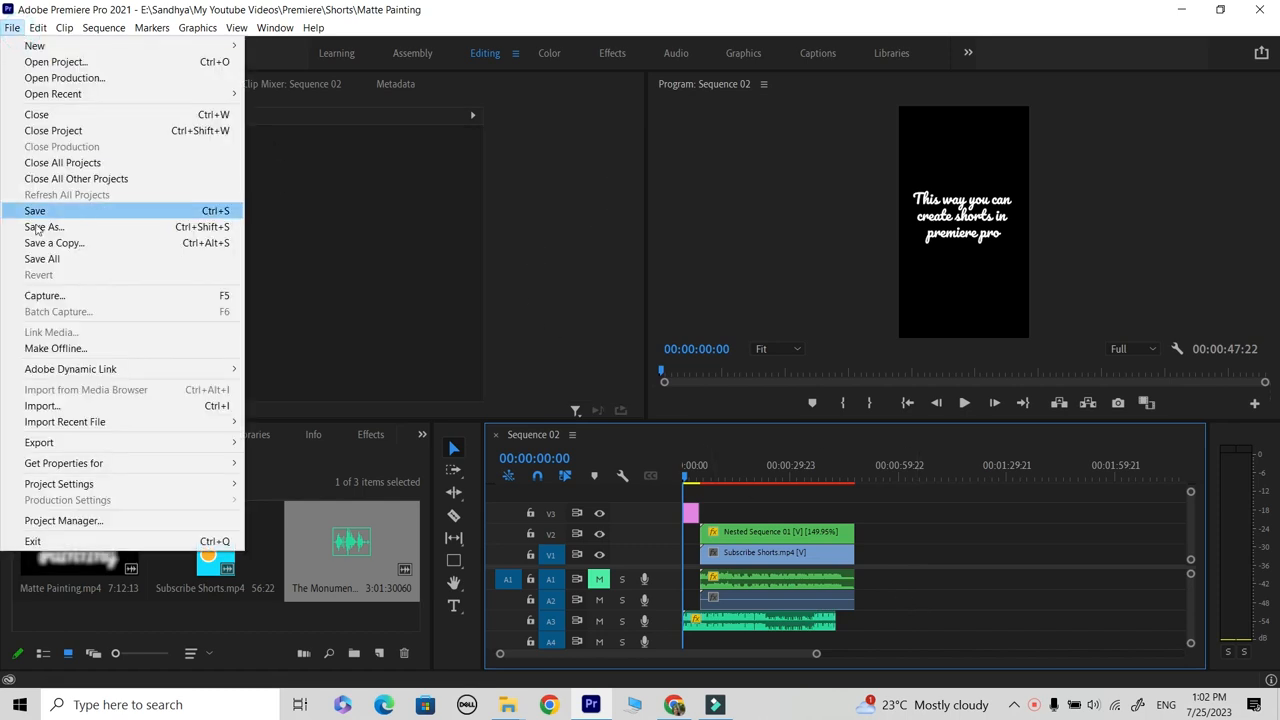
pyautogui.click(43, 210)
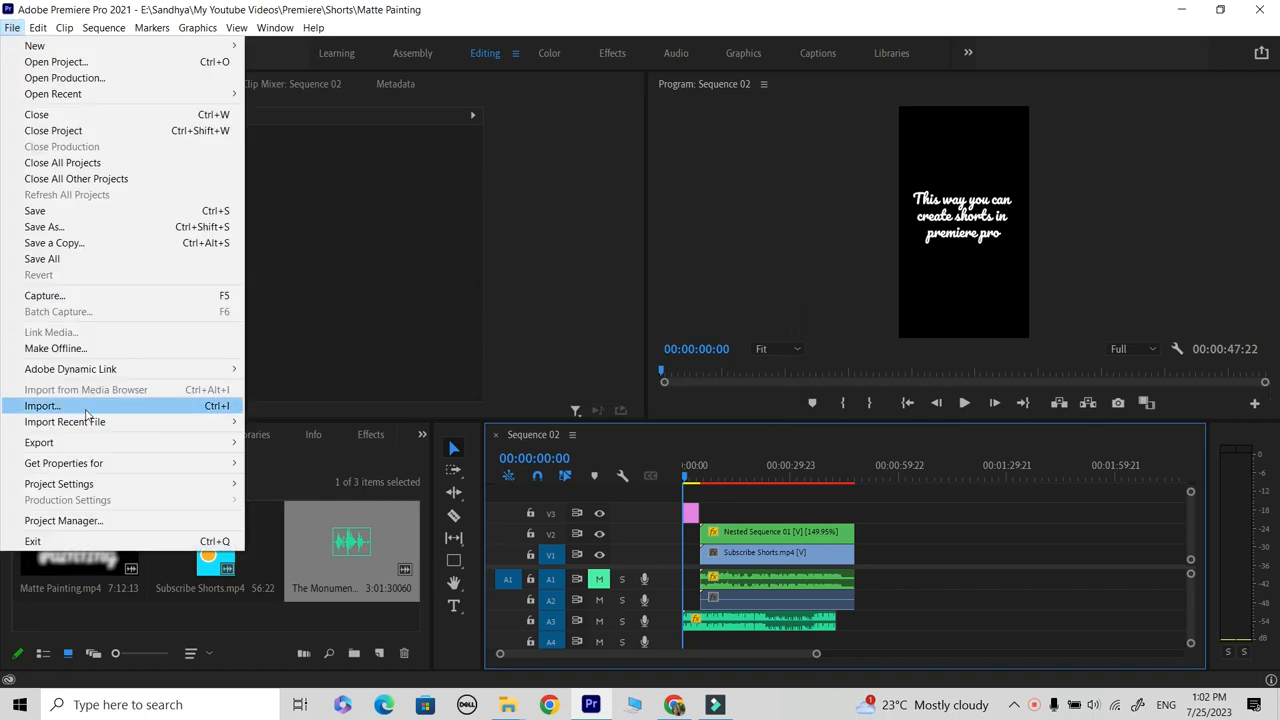
# - Export the sequence as H.264 media named "Create Shorts" in the Premiere > Shorts folder
pyautogui.moveTo(94, 443)
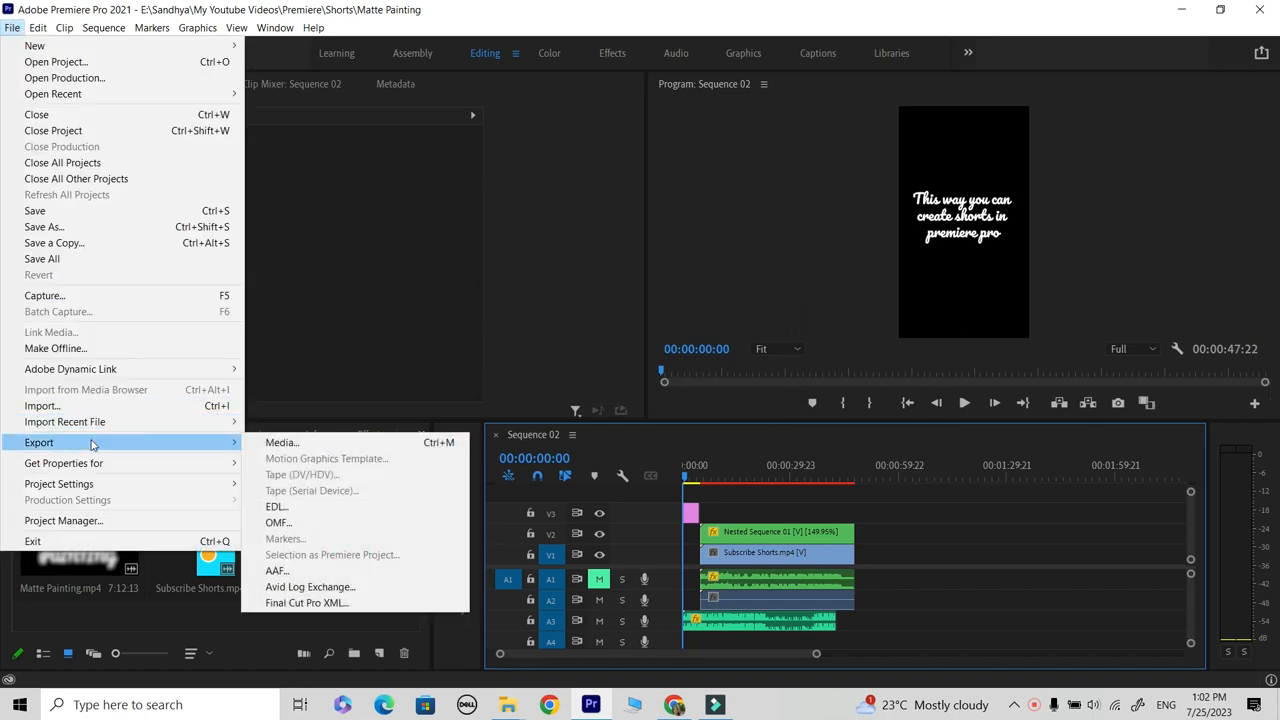
pyautogui.click(311, 451)
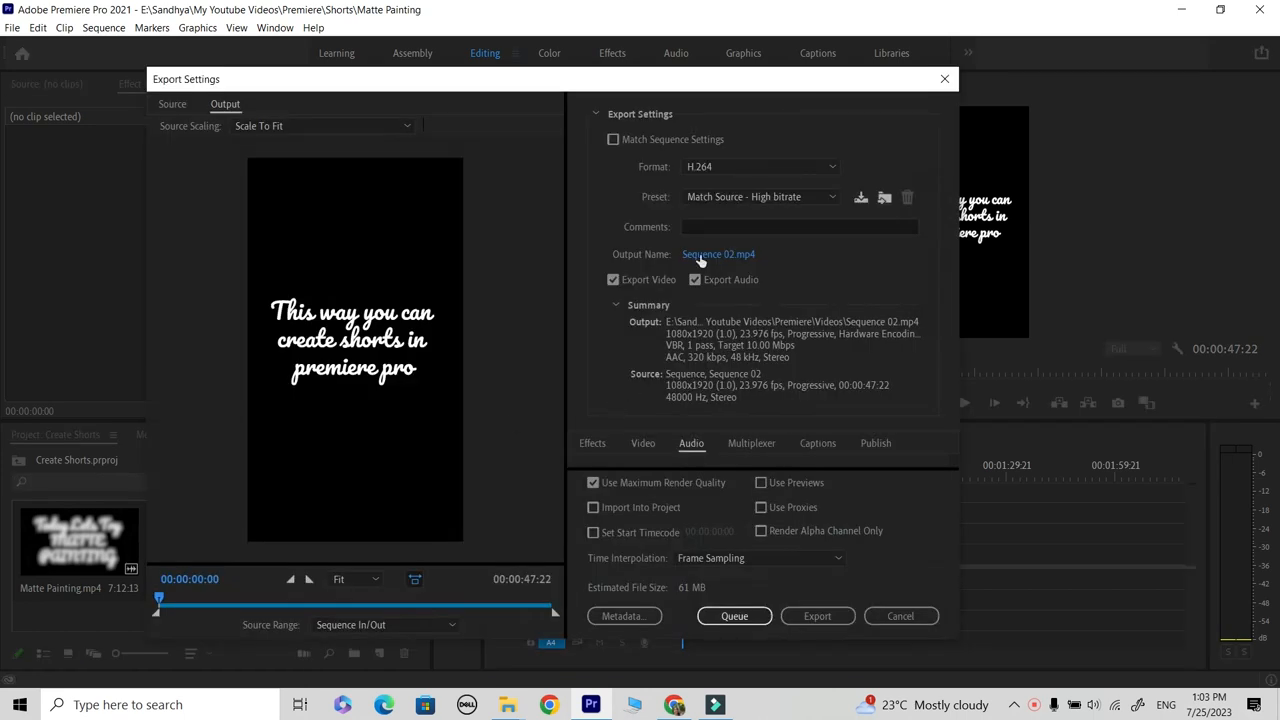
pyautogui.click(700, 258)
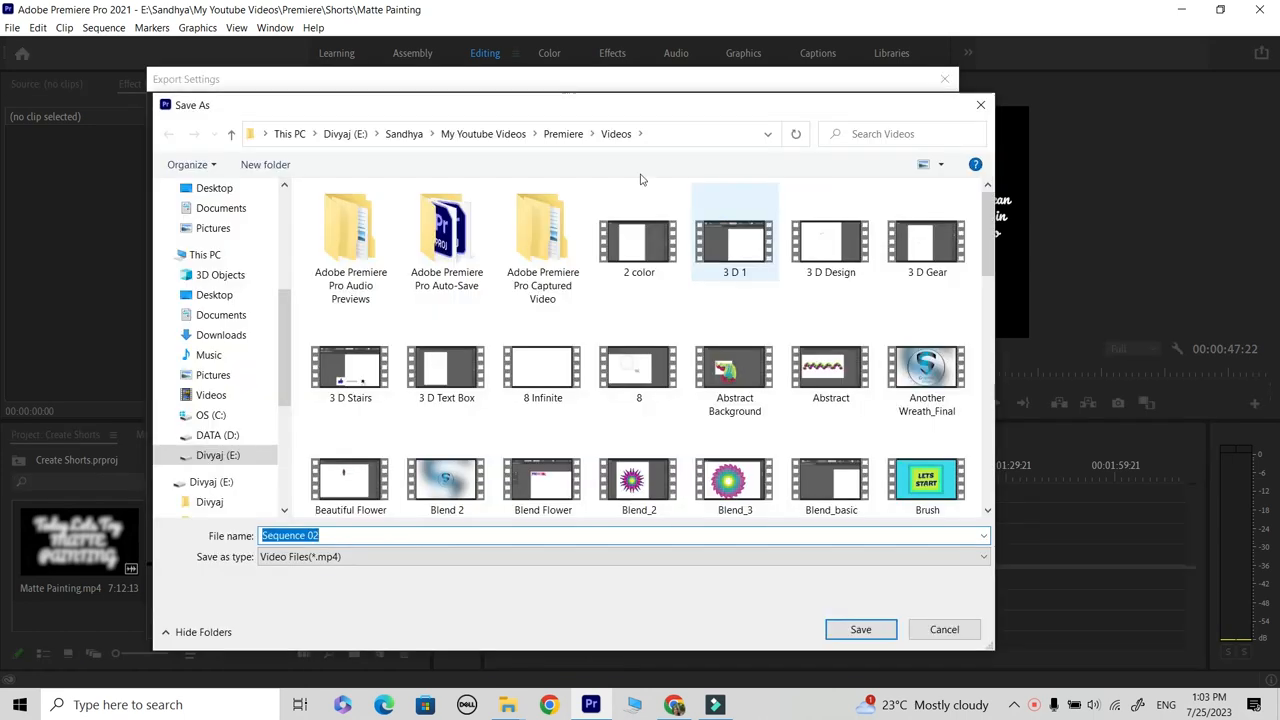
pyautogui.click(560, 133)
pyautogui.doubleClick(340, 268)
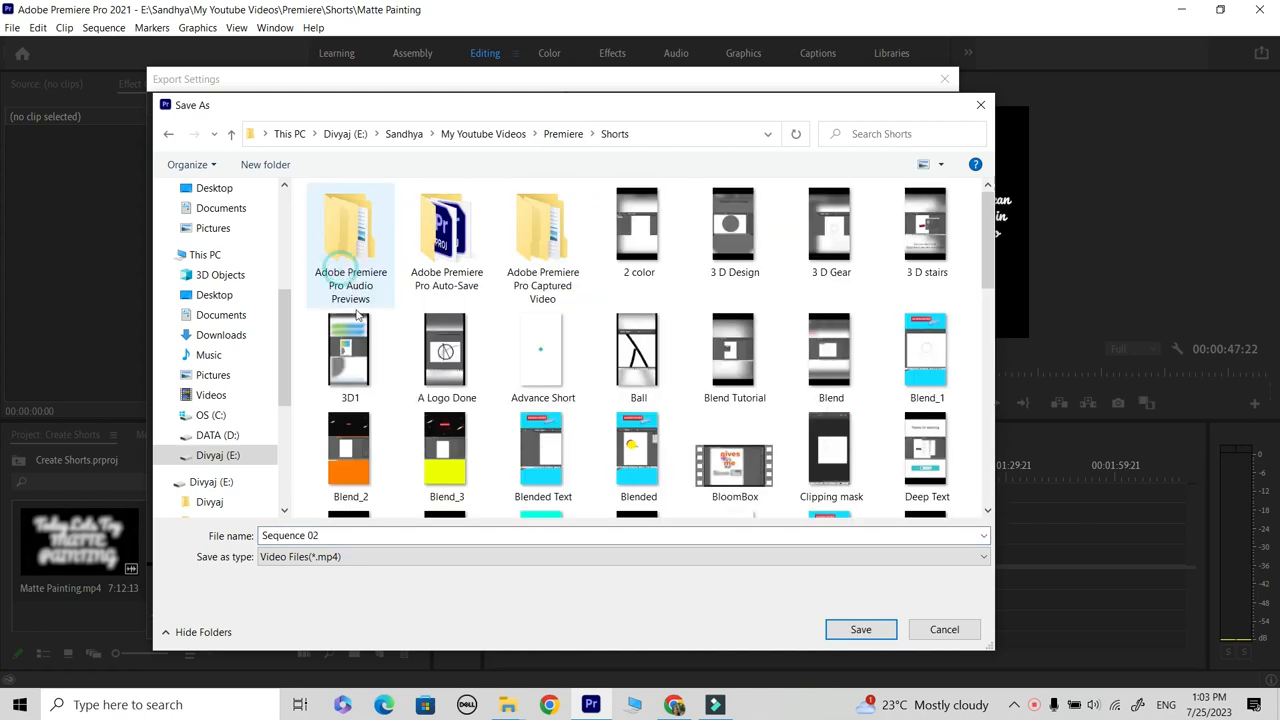
pyautogui.write('C')
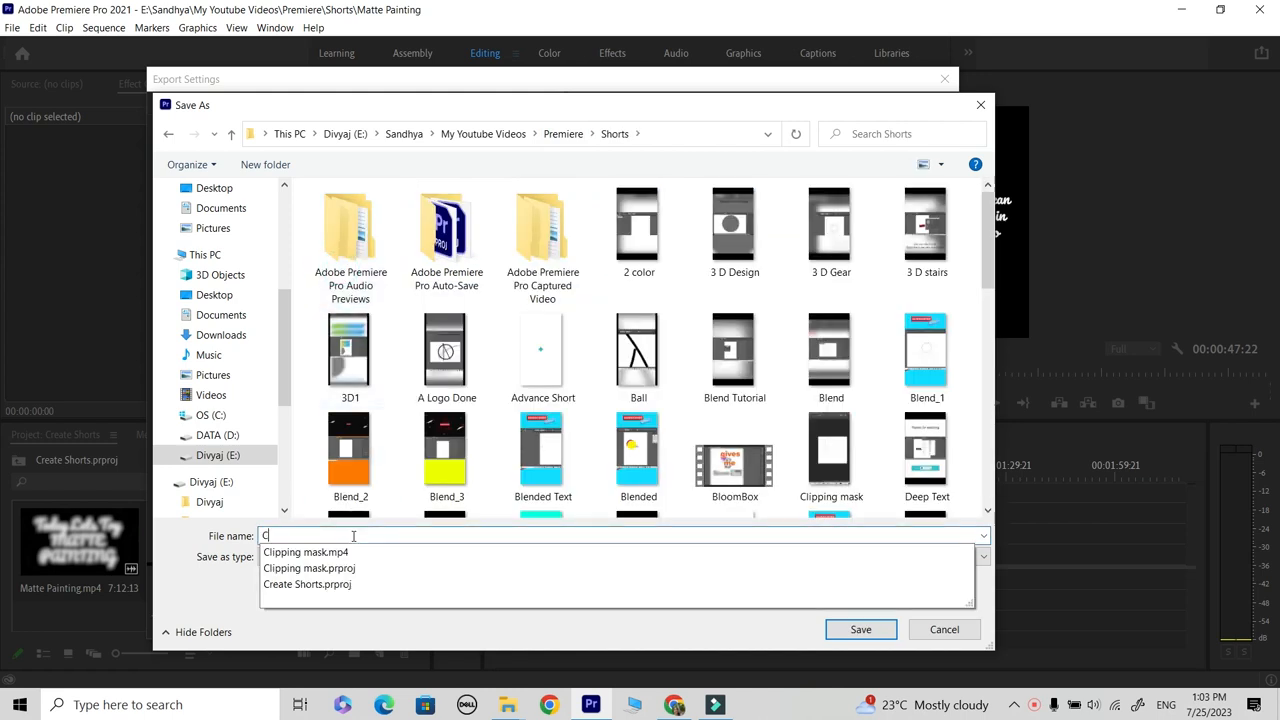
pyautogui.write('reate ')
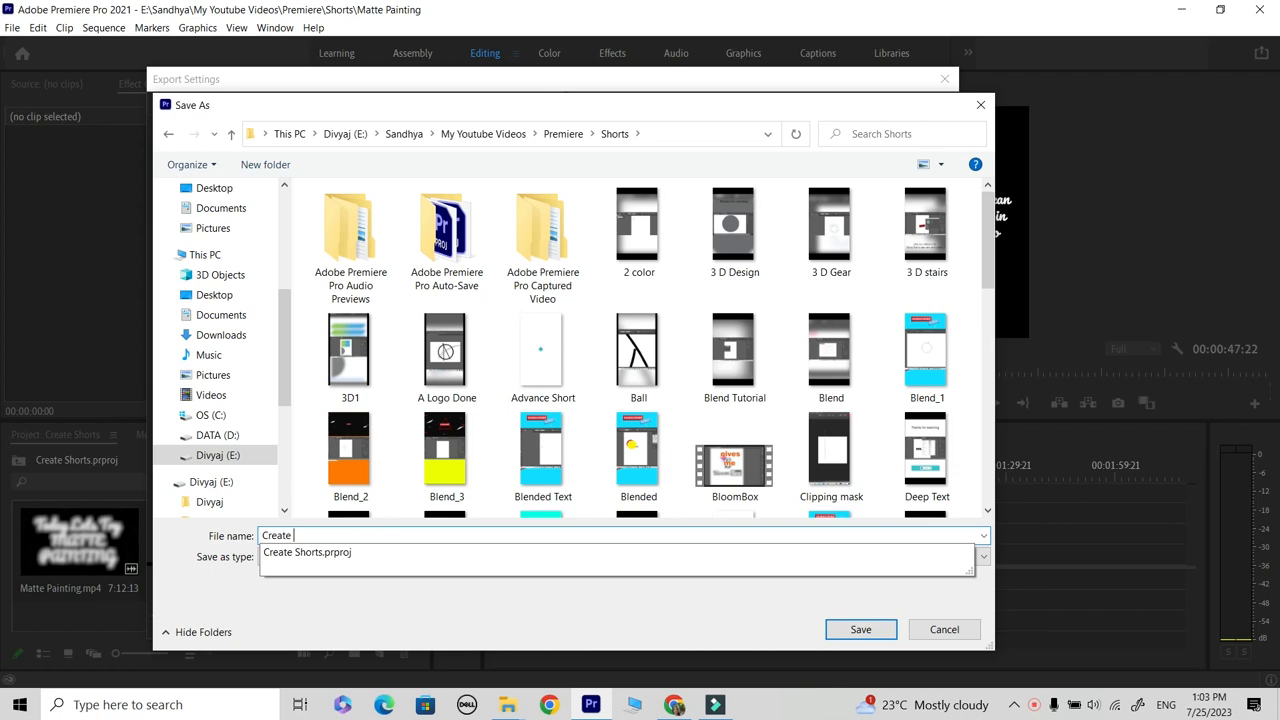
pyautogui.write('Shorts')
pyautogui.click(861, 628)
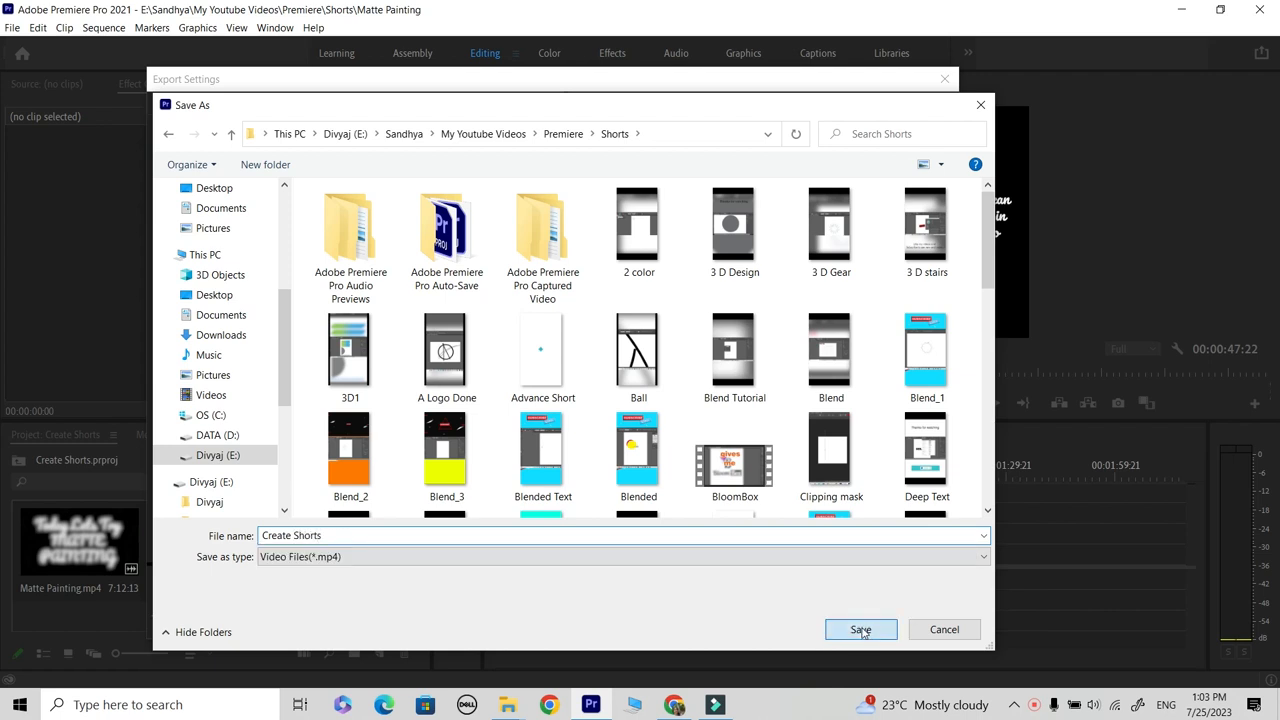
pyautogui.click(806, 616)
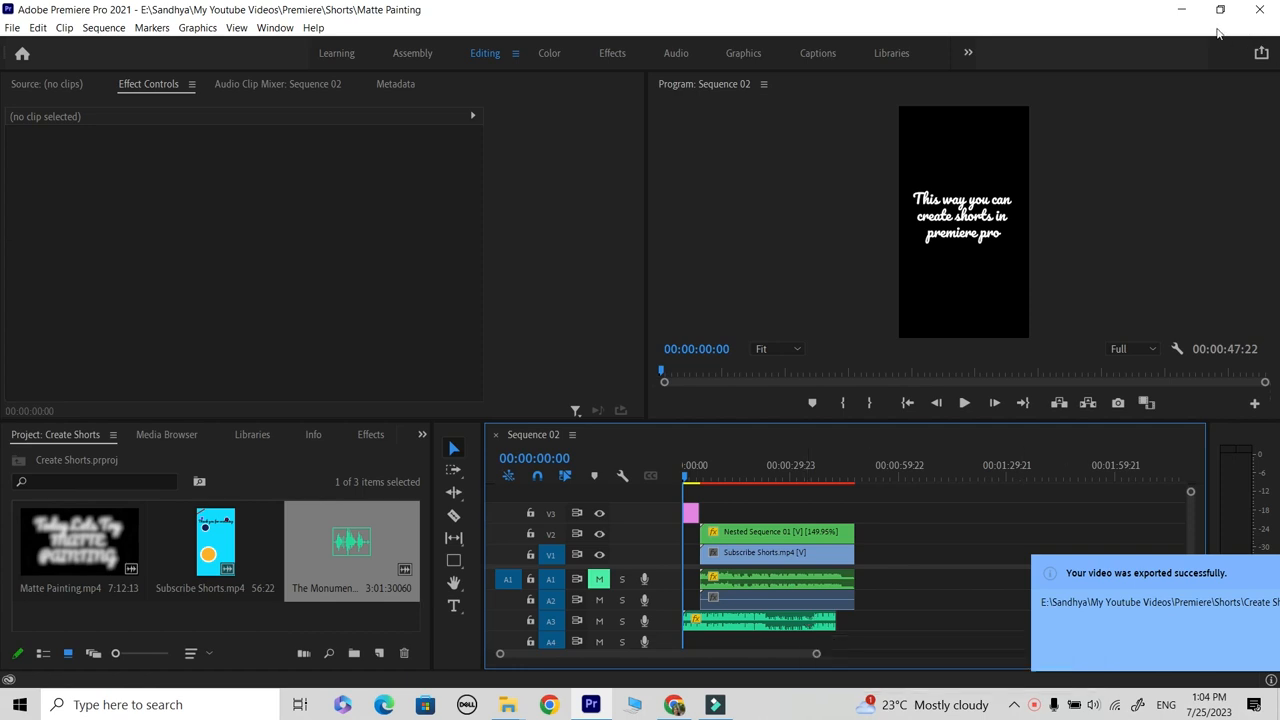
# - Switch to File Explorer, browse to the My Youtube Videos > Premiere > Shorts folder and open the exported Create Shorts video
pyautogui.moveTo(510, 705)
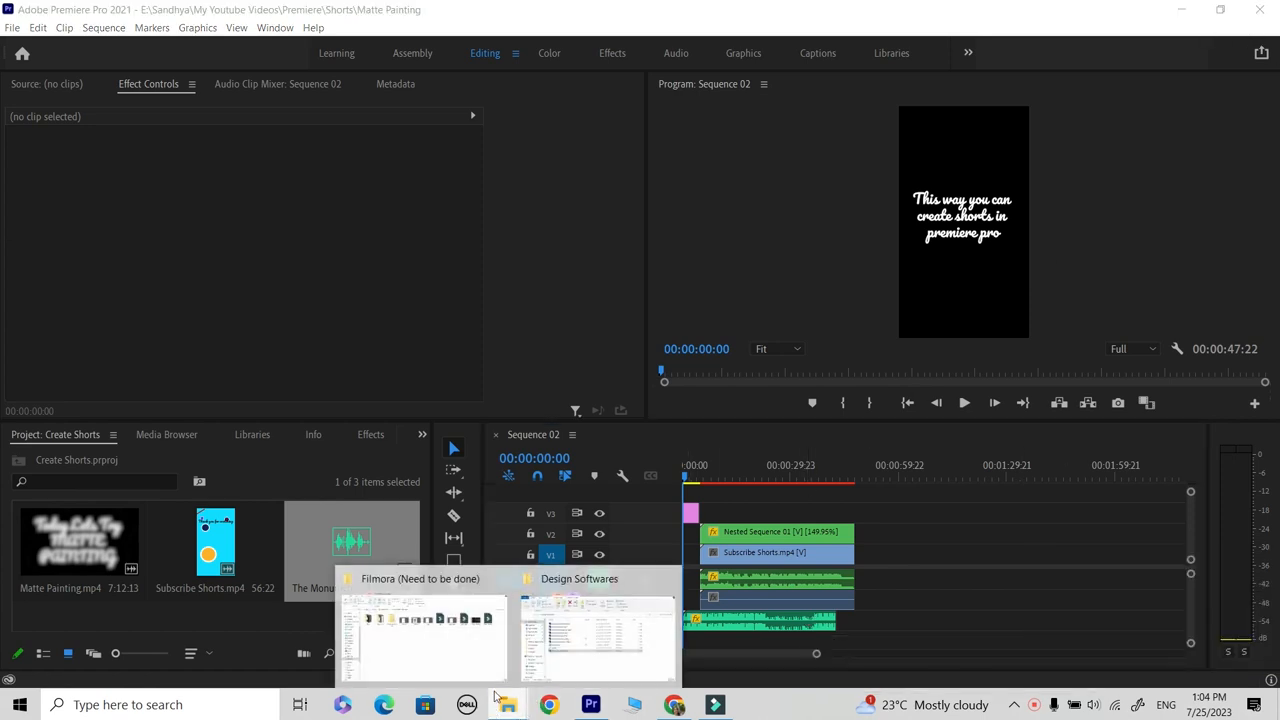
pyautogui.click(480, 652)
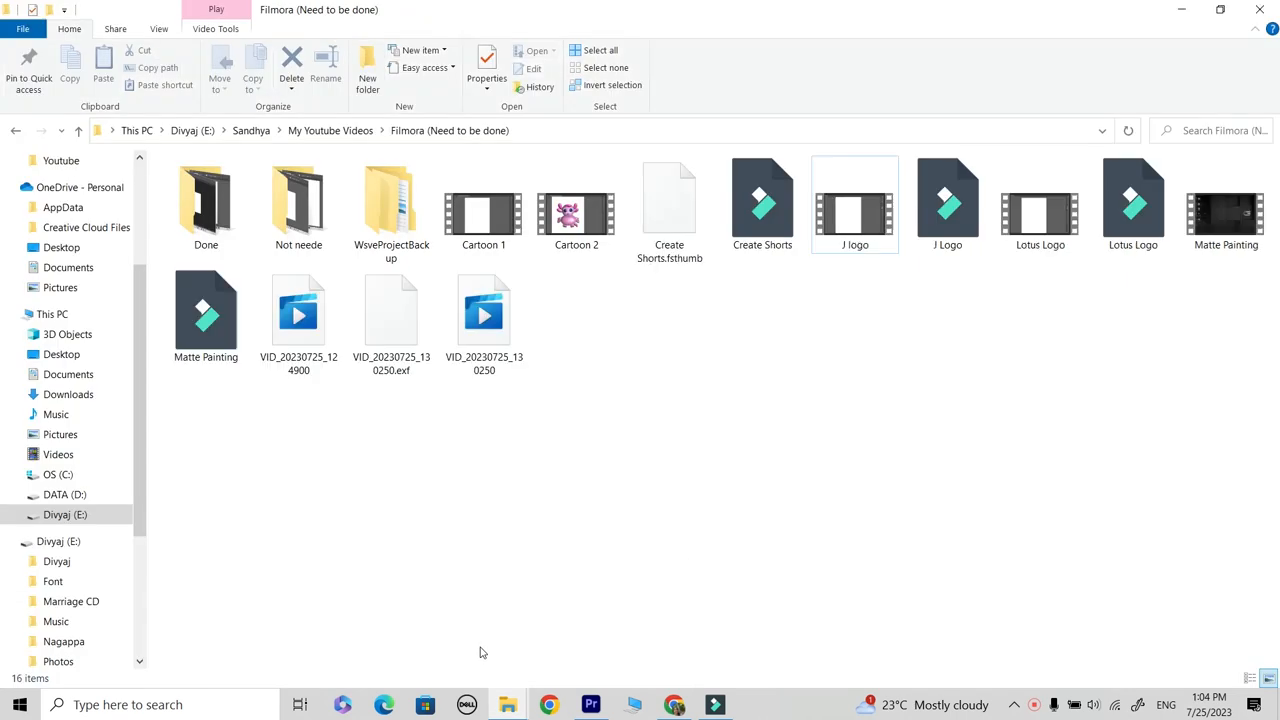
pyautogui.click(331, 131)
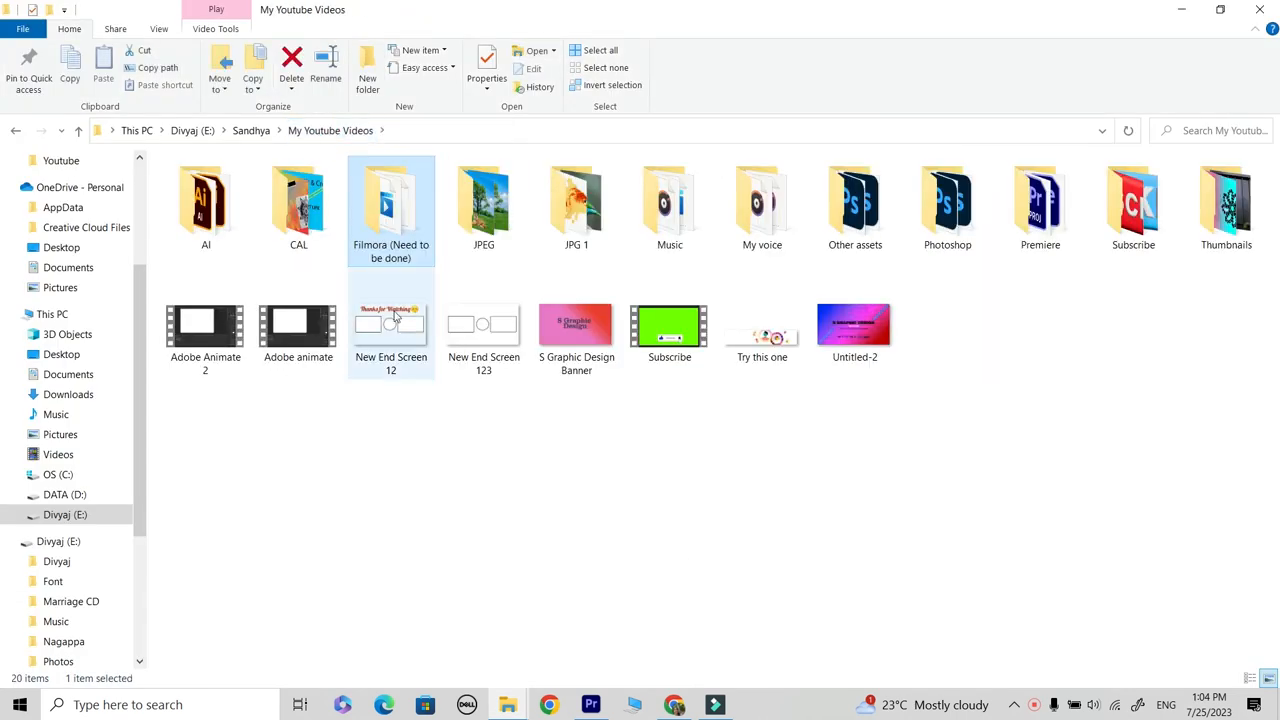
pyautogui.doubleClick(1035, 207)
pyautogui.doubleClick(238, 241)
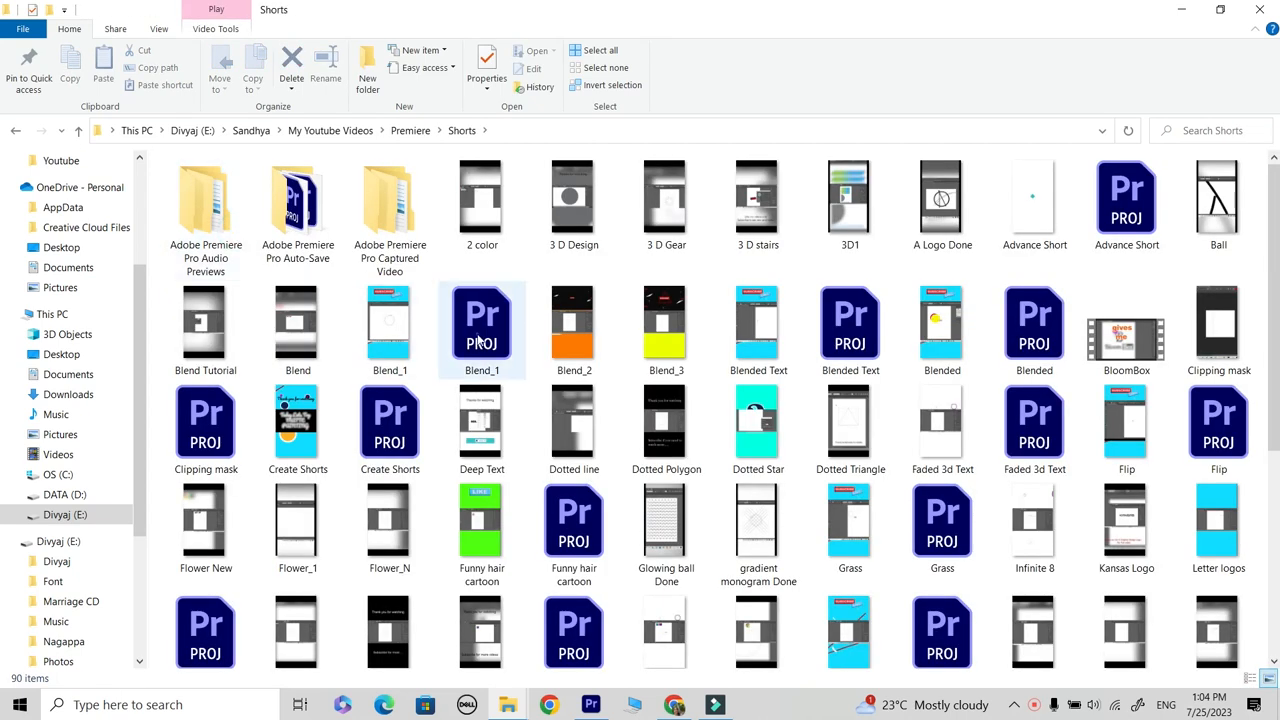
pyautogui.click(481, 343)
pyautogui.press('c')
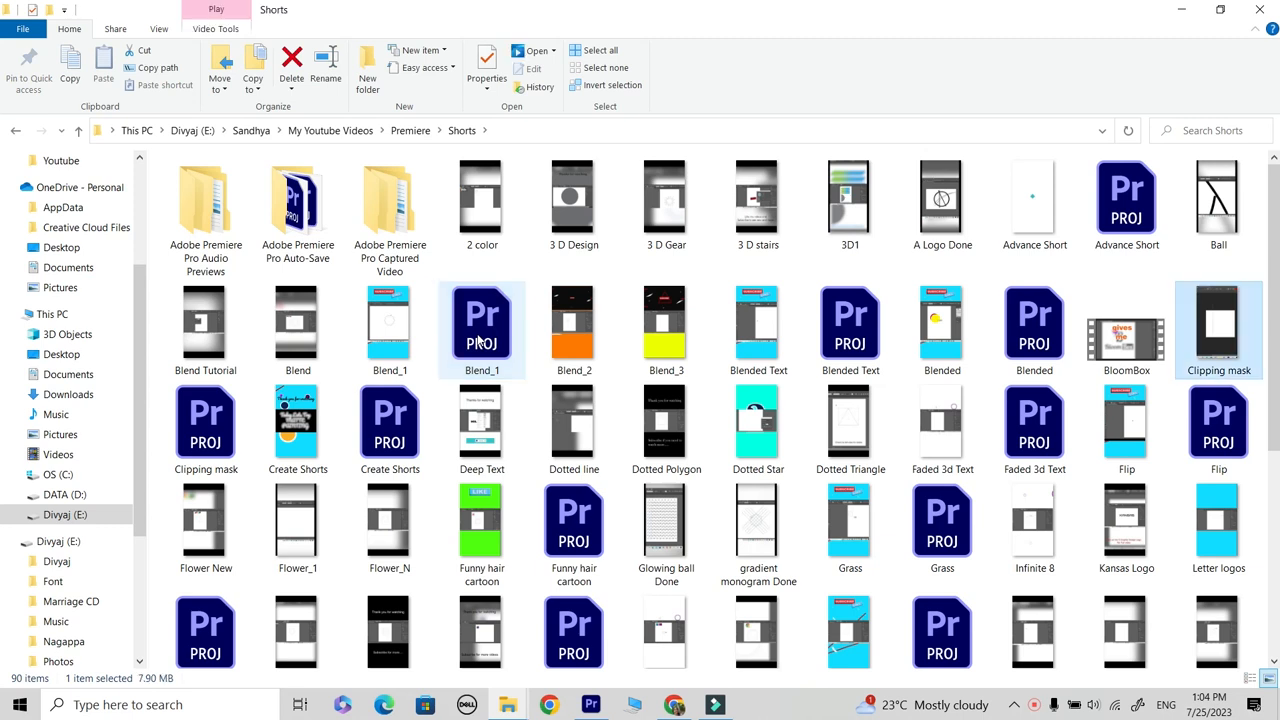
pyautogui.doubleClick(283, 454)
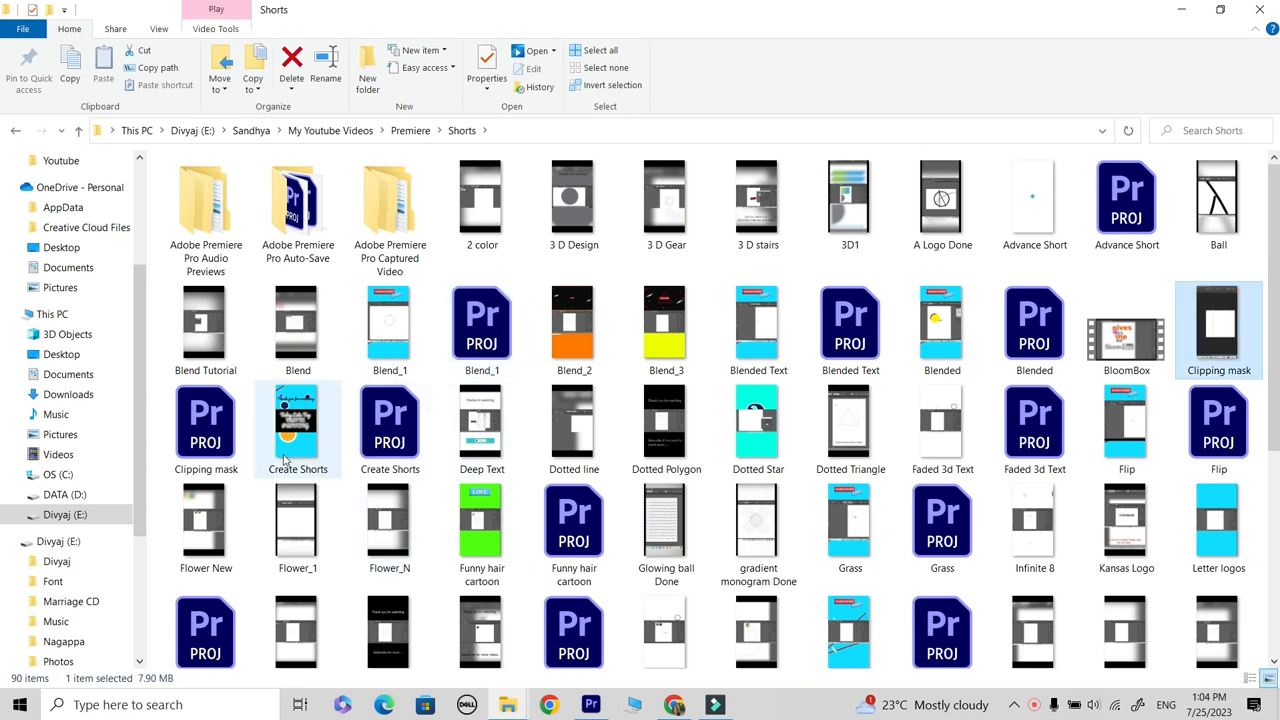